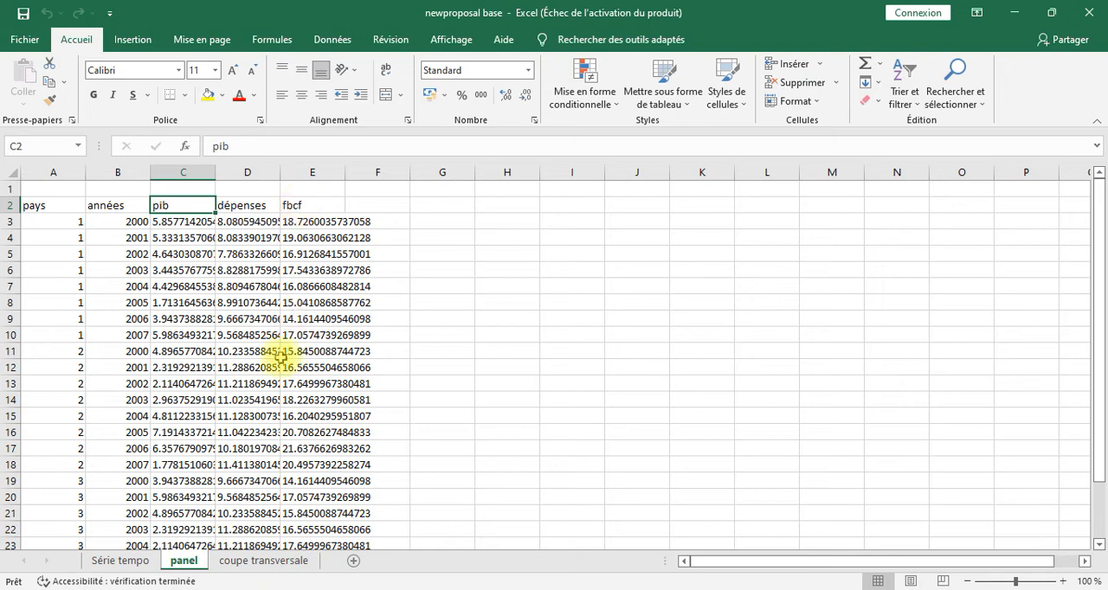
Step: Review the data layout on the coupe transversale and Série tempo sheets, and switch to EViews
left_click(246, 563)
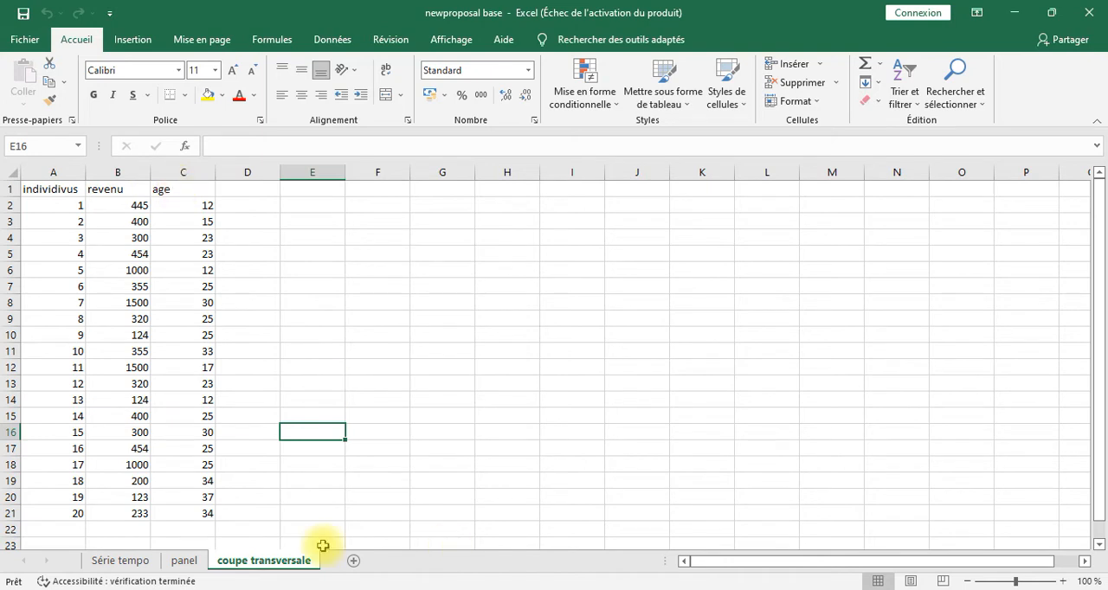
left_click(136, 561)
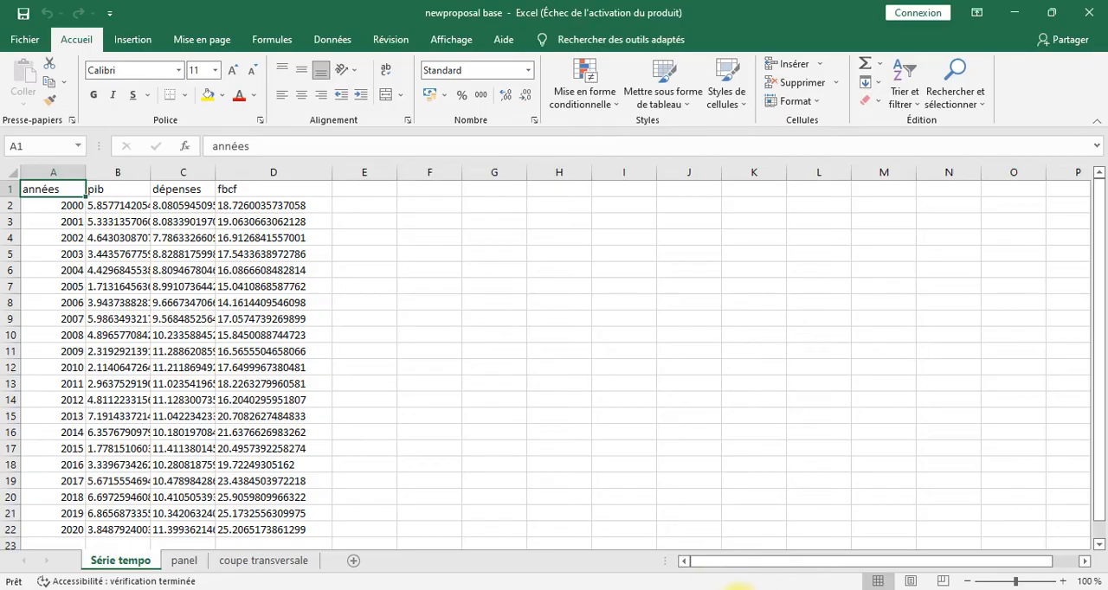
left_click(738, 589)
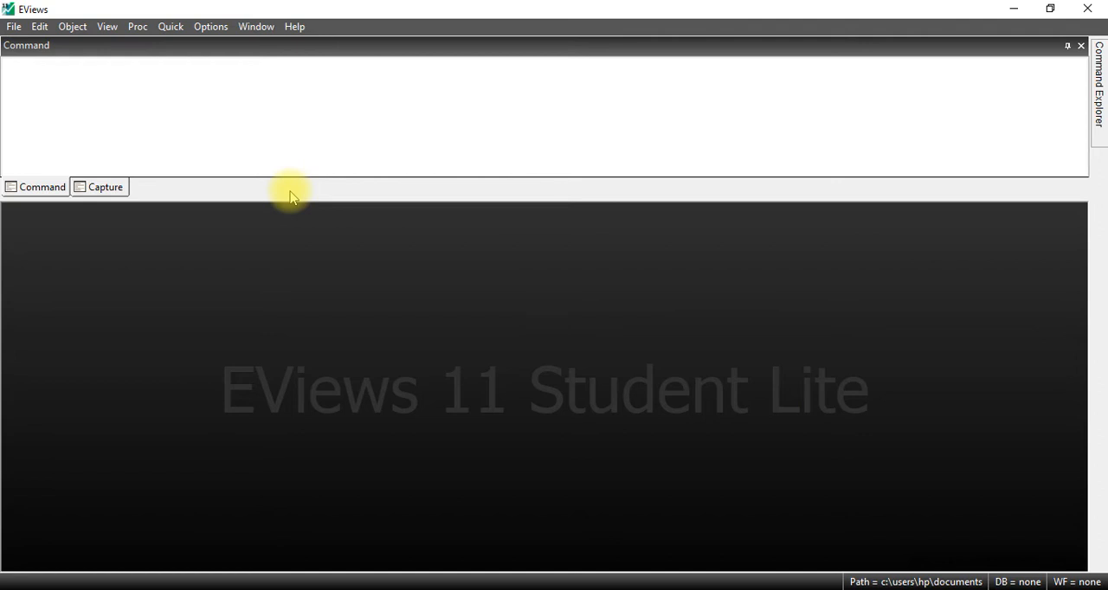
Step: Start a new workfile with the Dated - regular frequency structure and review the frequency options, keeping Annual
left_click(15, 31)
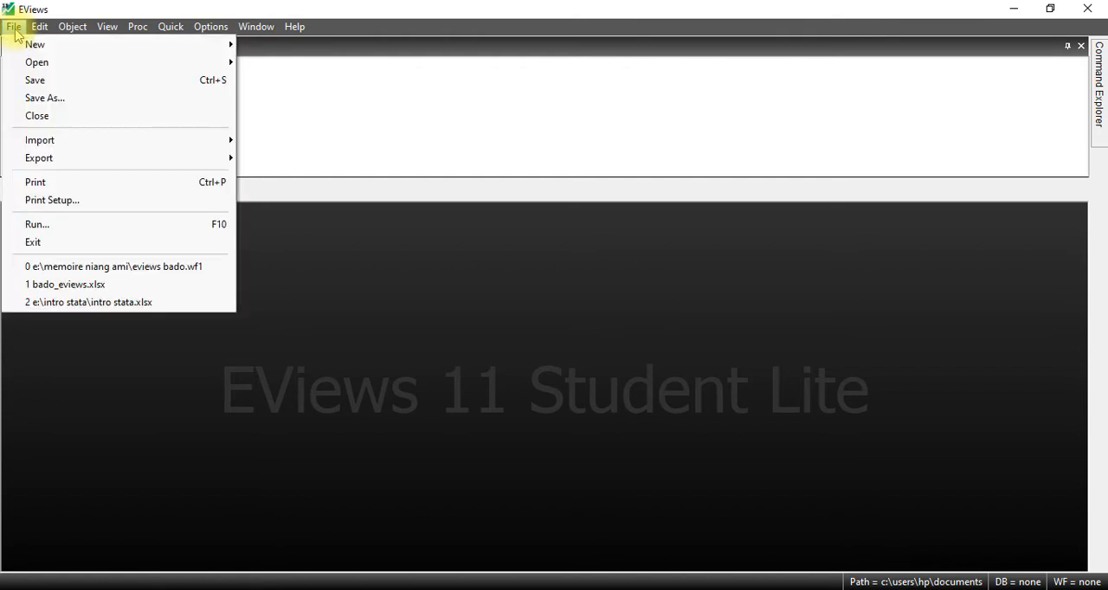
mouse_move(84, 47)
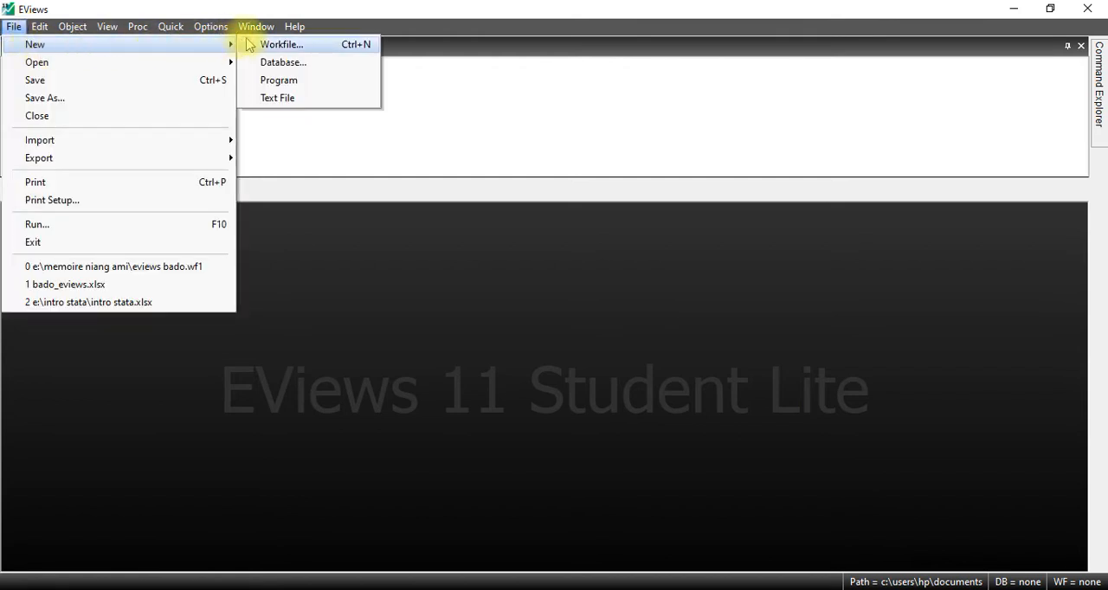
left_click(284, 44)
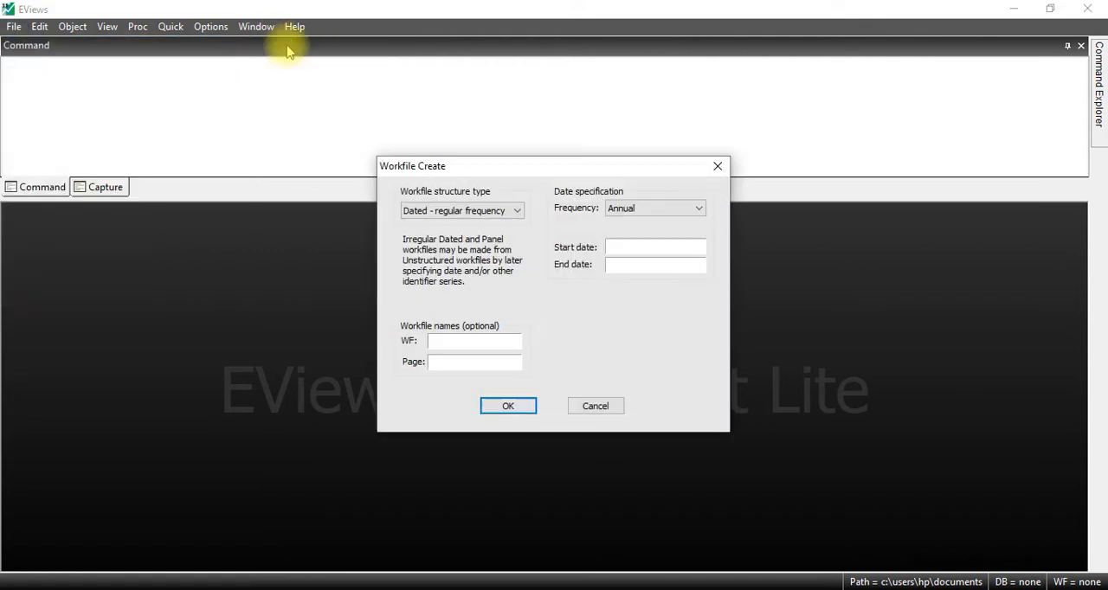
left_click(644, 214)
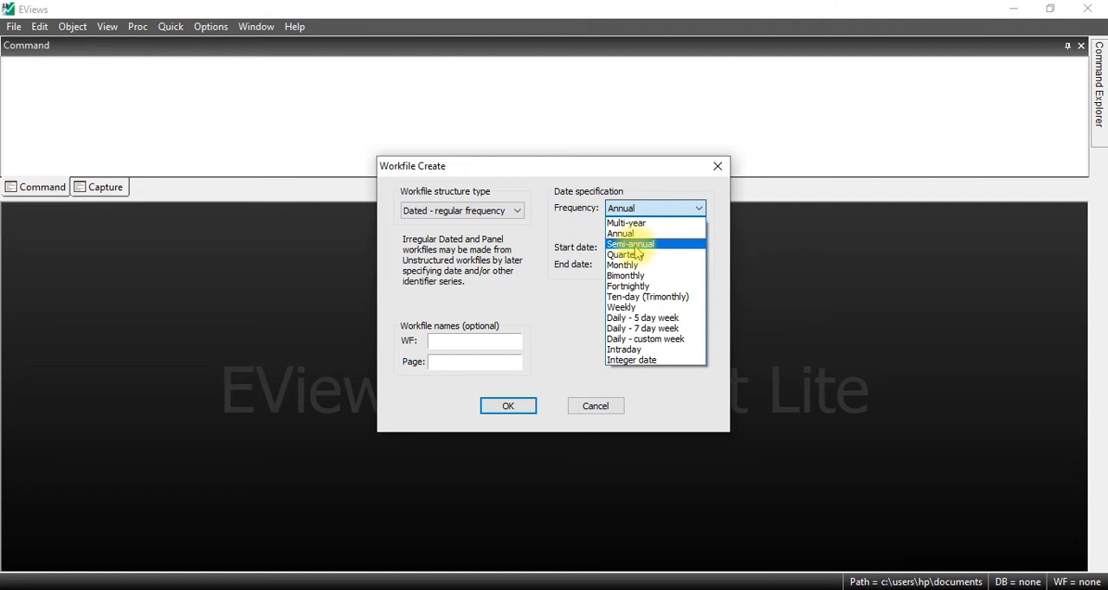
left_click(576, 296)
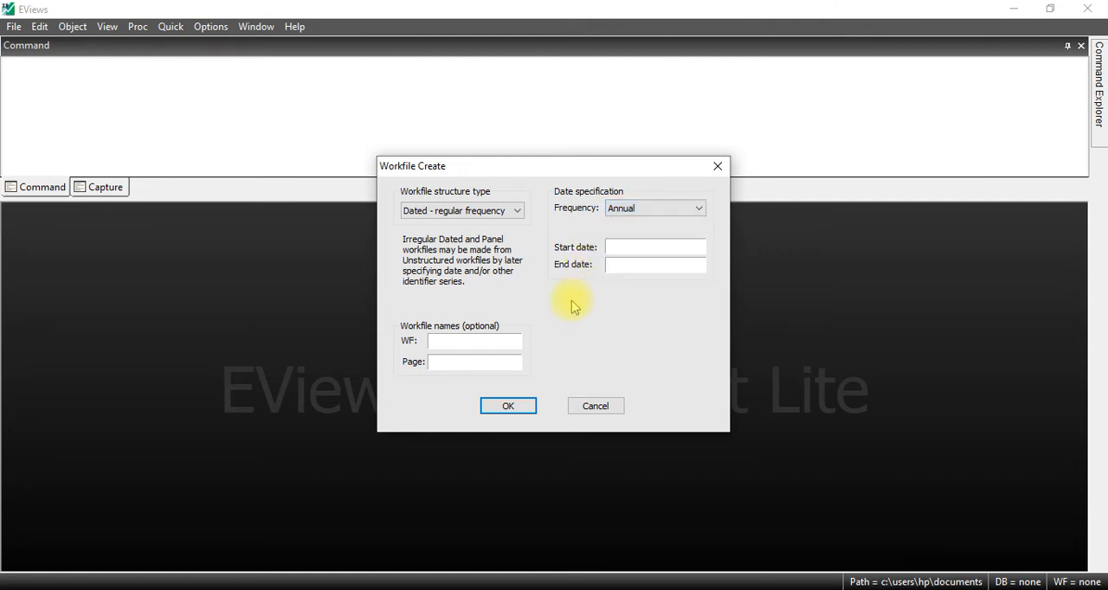
Step: Set the workfile's start date to 2000 and end date to 2020, and create it
left_click(626, 246)
type("2000")
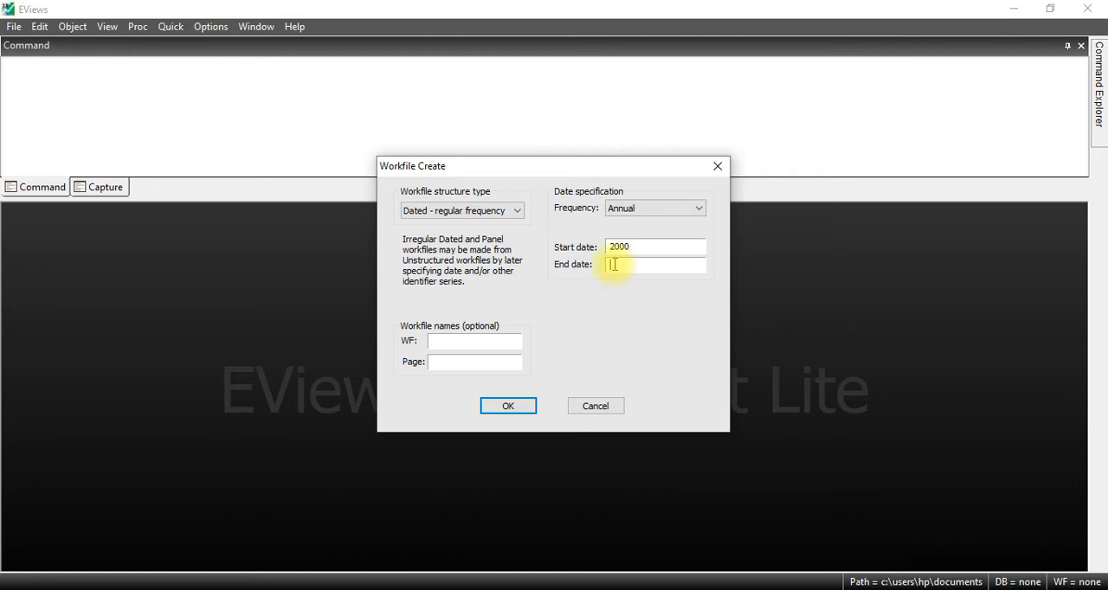
type("2021")
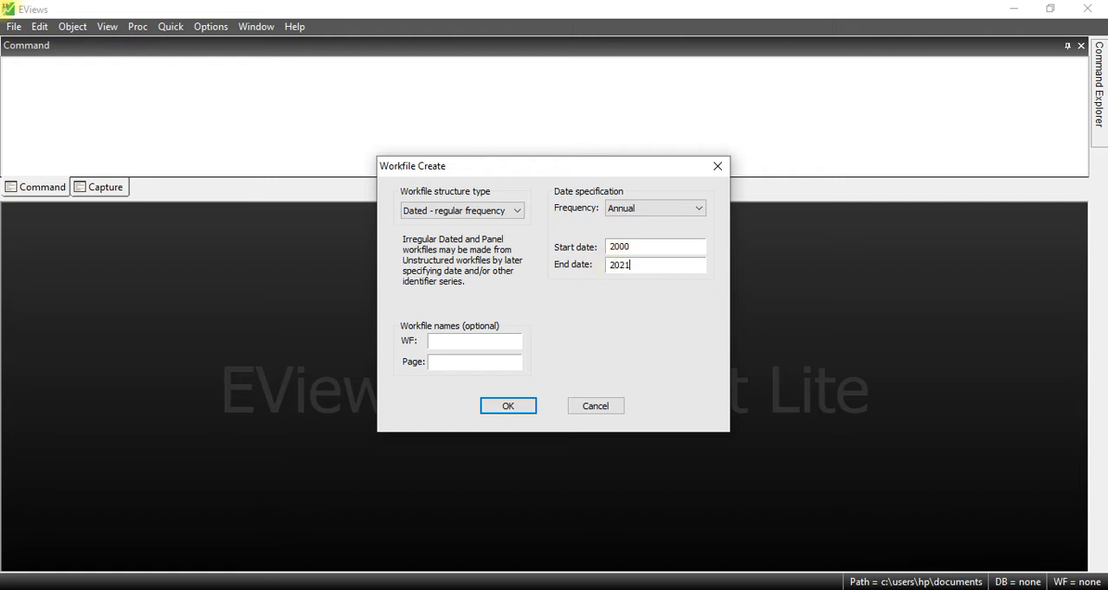
key("BackSpace")
type("0")
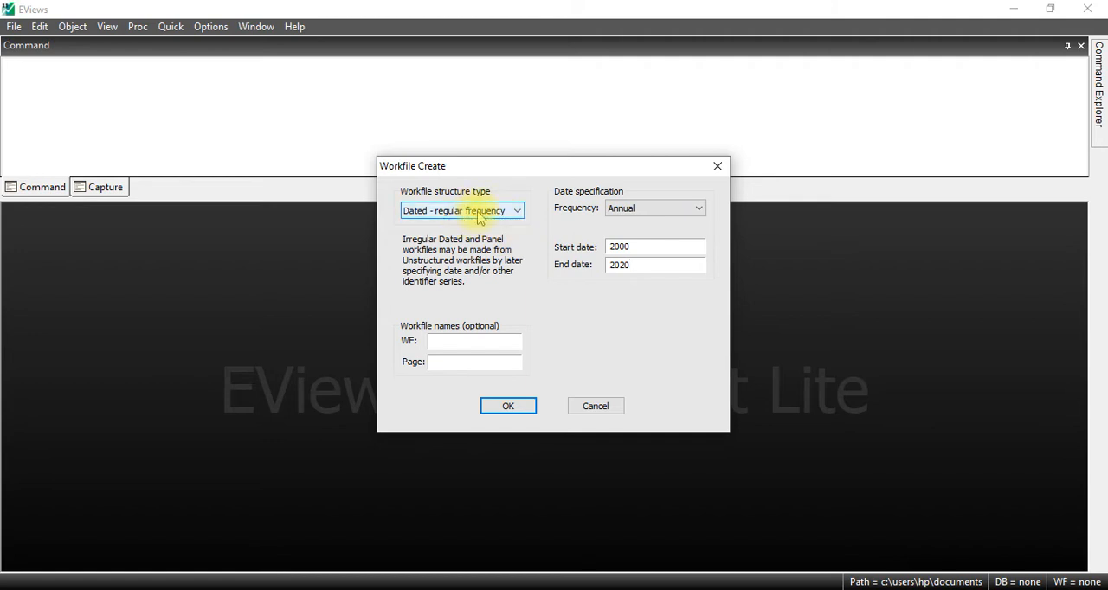
left_click(522, 405)
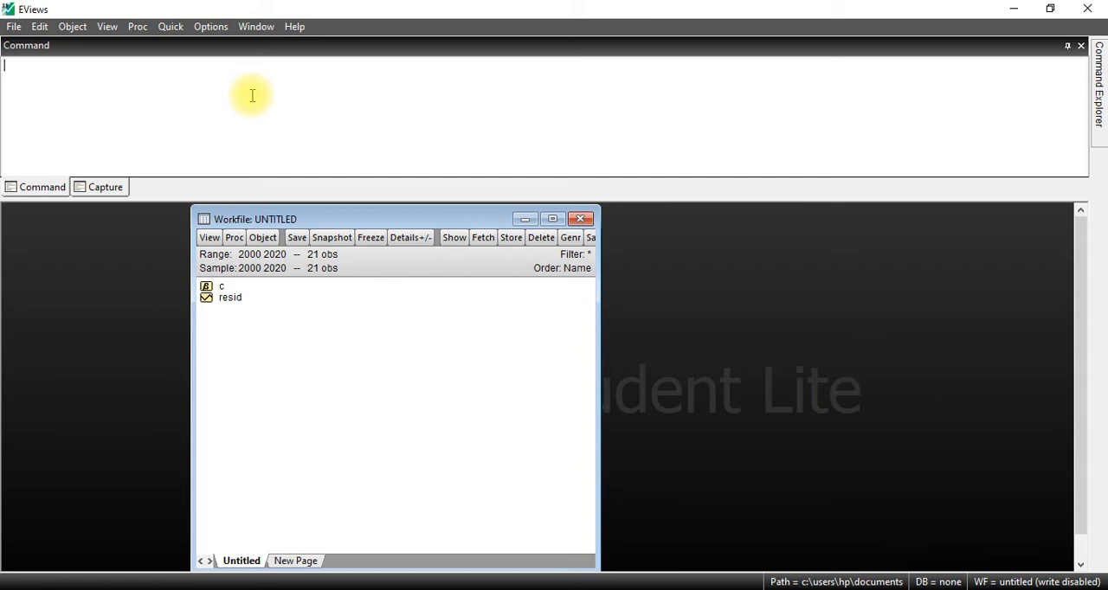
Step: Open an empty group for entering series data in the new workfile
left_click(167, 28)
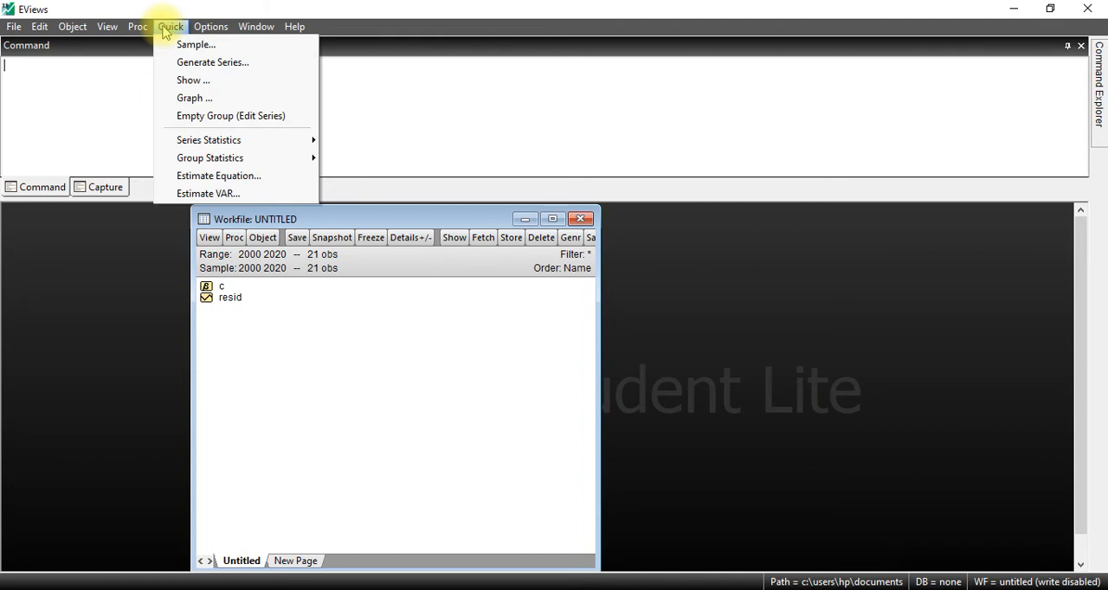
left_click(213, 120)
left_click_drag(310, 219, 283, 222)
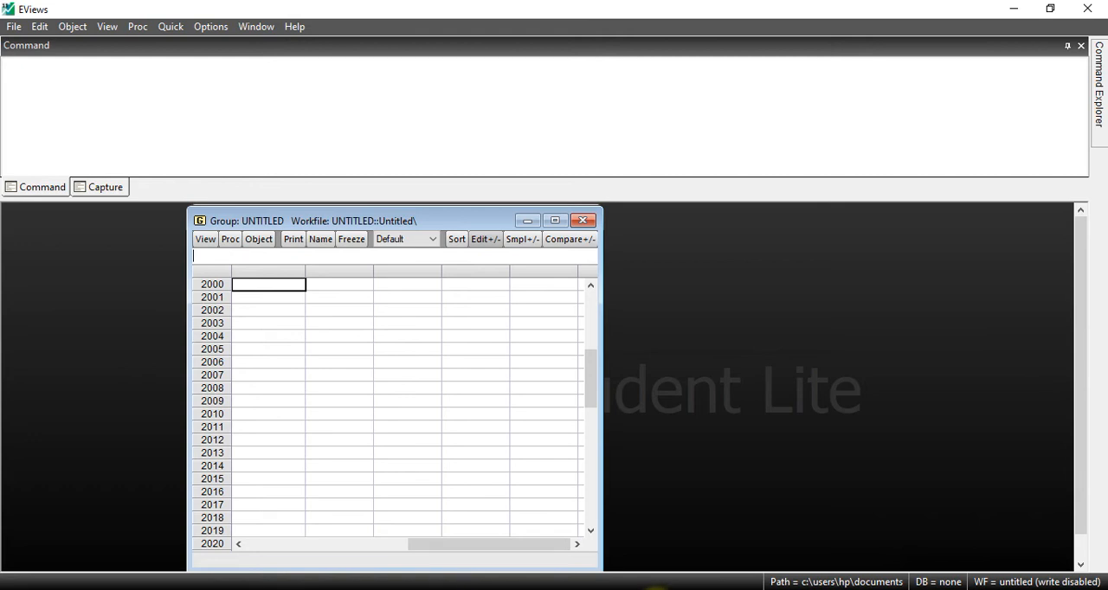
Step: Switch to the newproposal base workbook in Excel and copy the pib, dépenses and fbcf values for 2000 to 2020 without headers
left_click(659, 589)
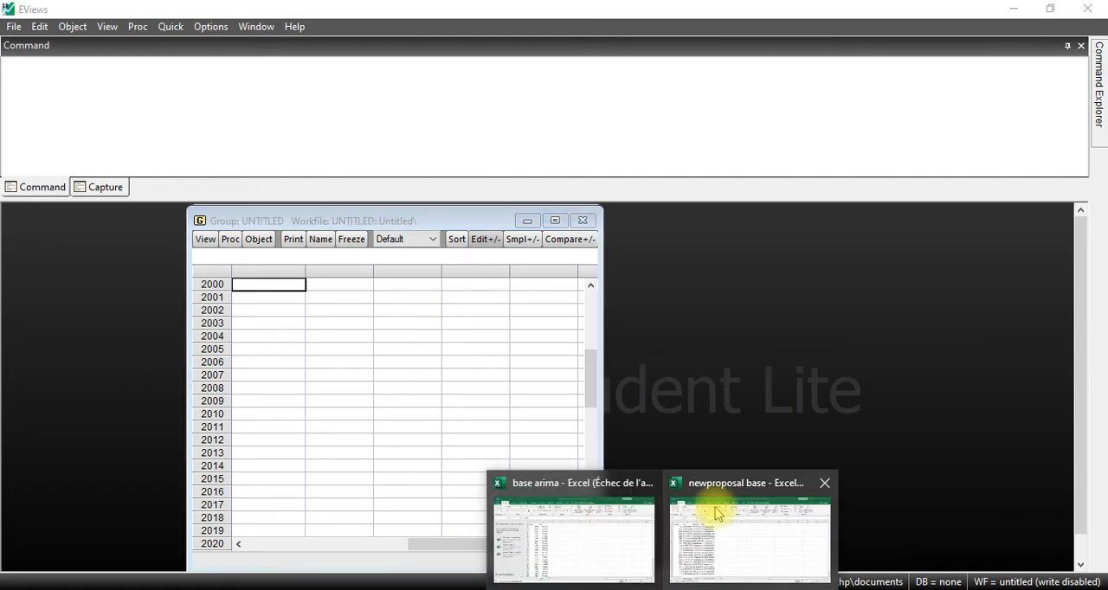
left_click(717, 514)
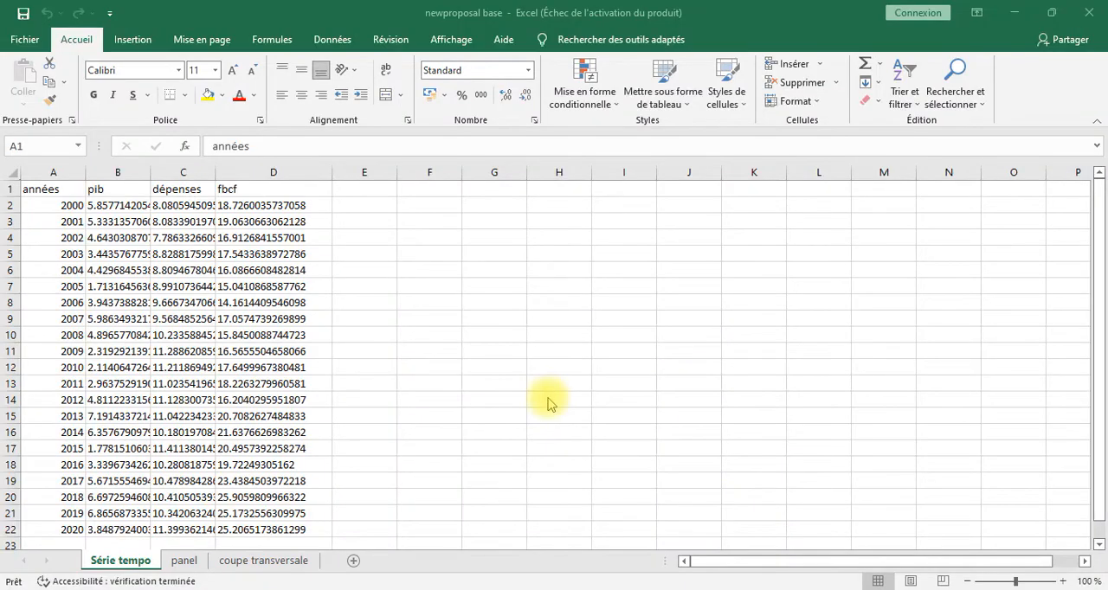
left_click(128, 209)
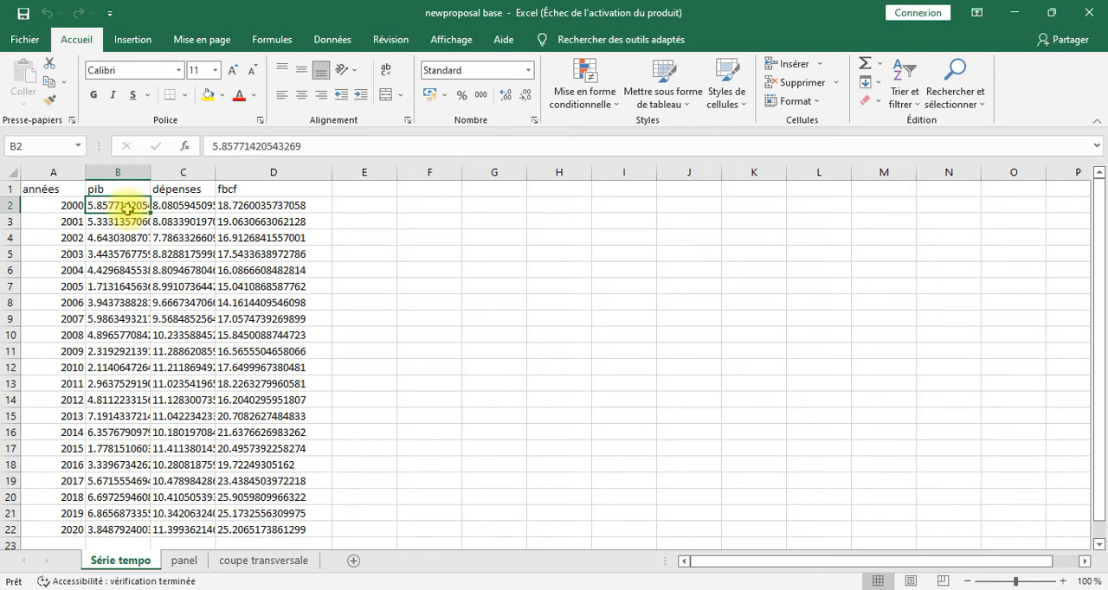
left_click(260, 529, "shift")
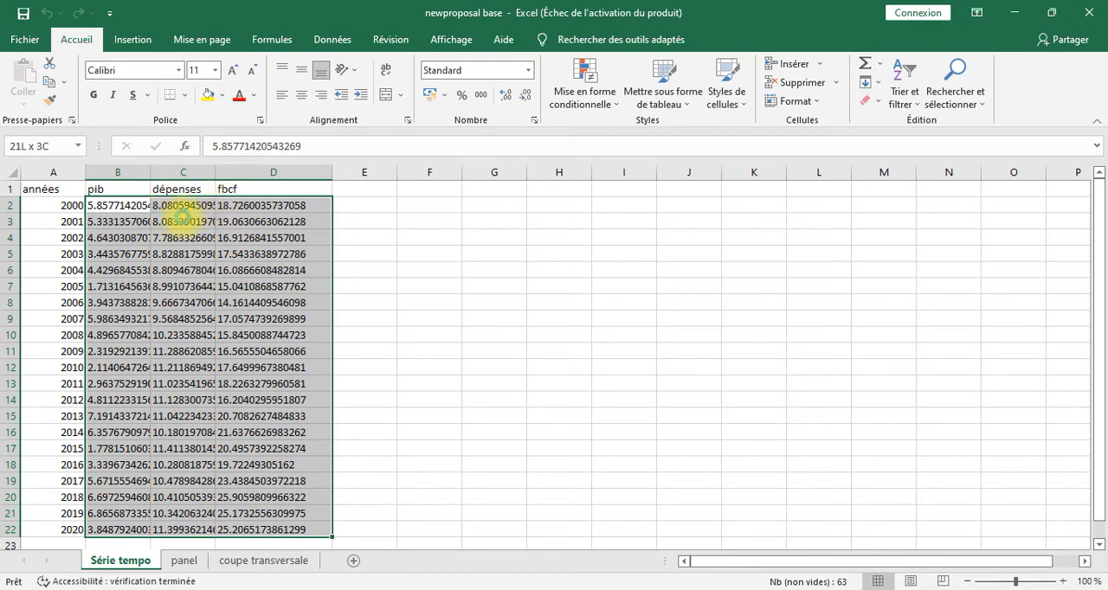
key("ctrl+c")
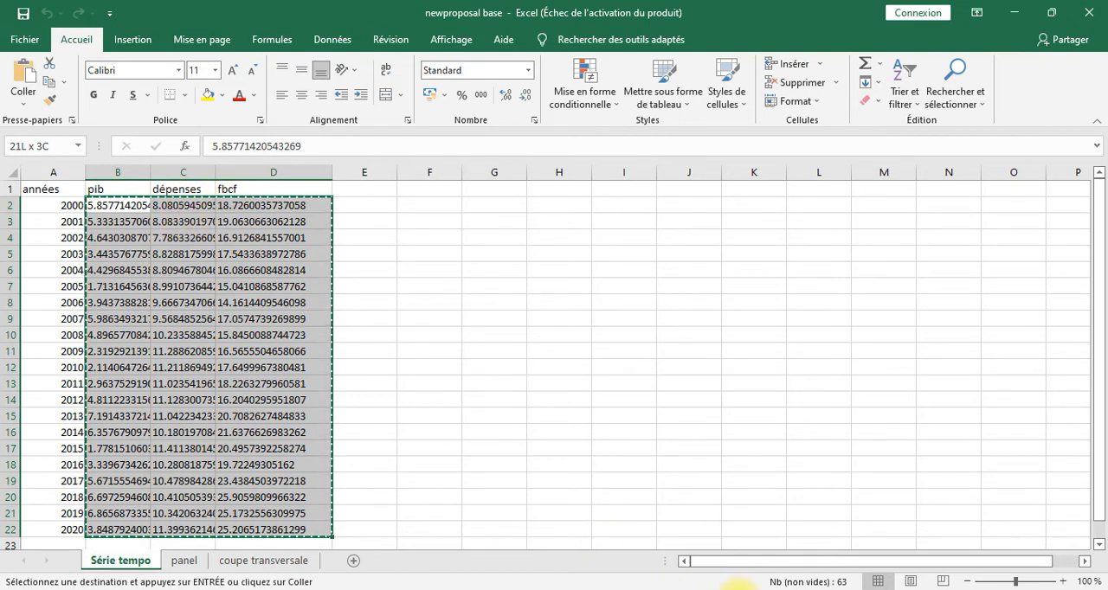
Step: Back in EViews, paste the copied values into the group from the first 2000 cell, and close the group, deleting the untitled group object
left_click(742, 589)
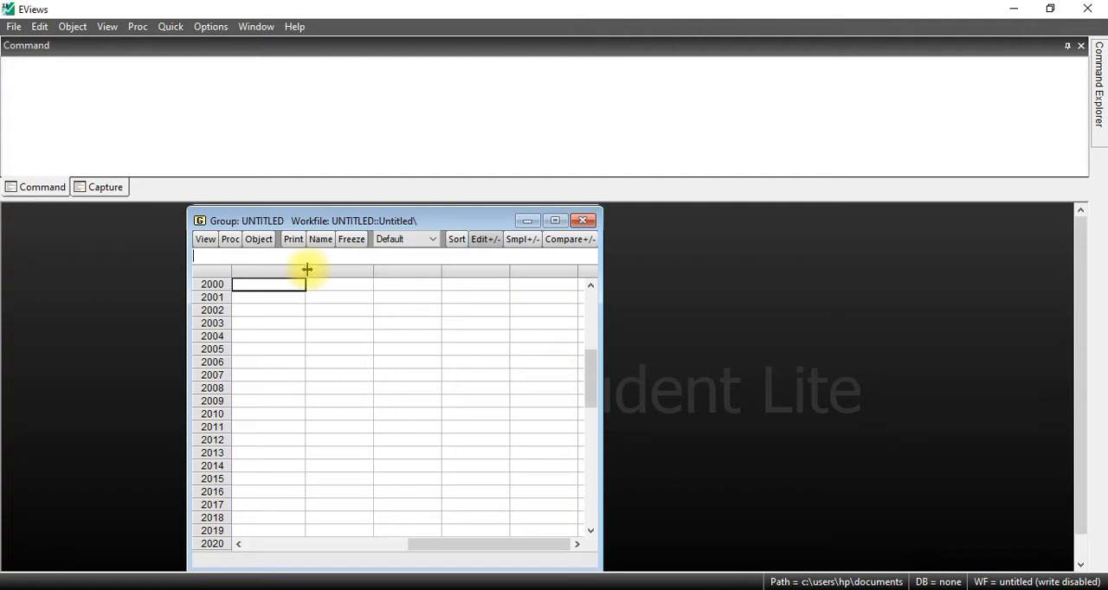
left_click(284, 291)
right_click(284, 291)
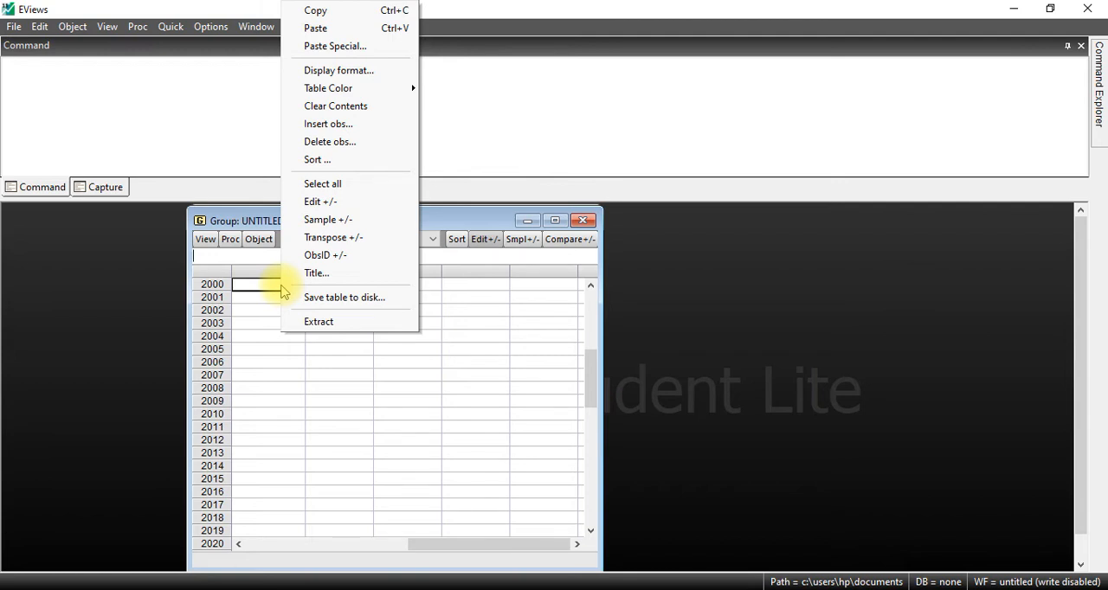
left_click(339, 29)
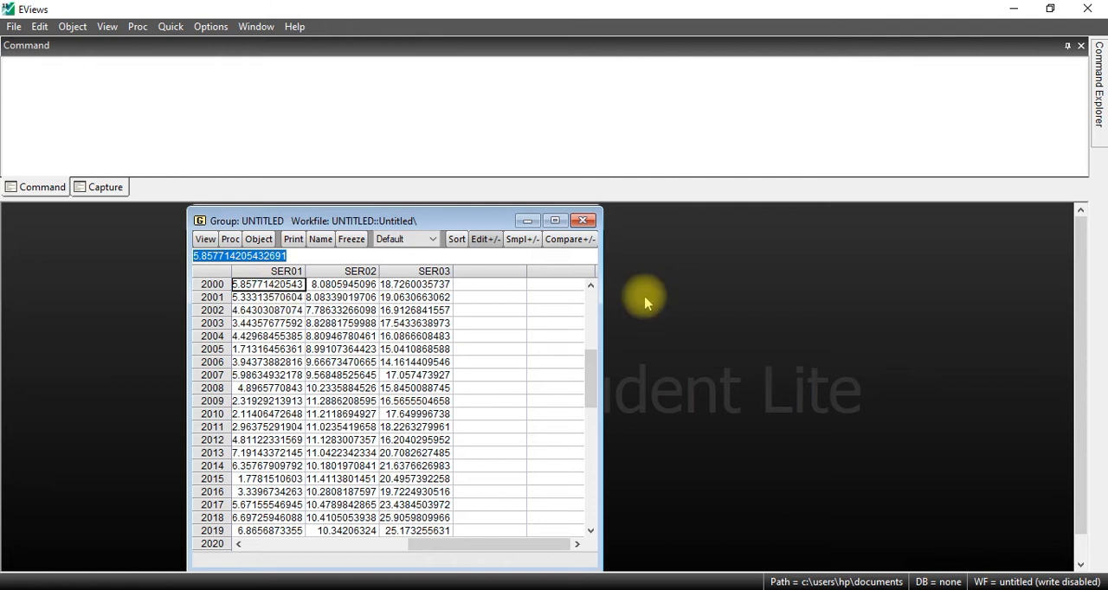
left_click_drag(588, 366, 596, 279)
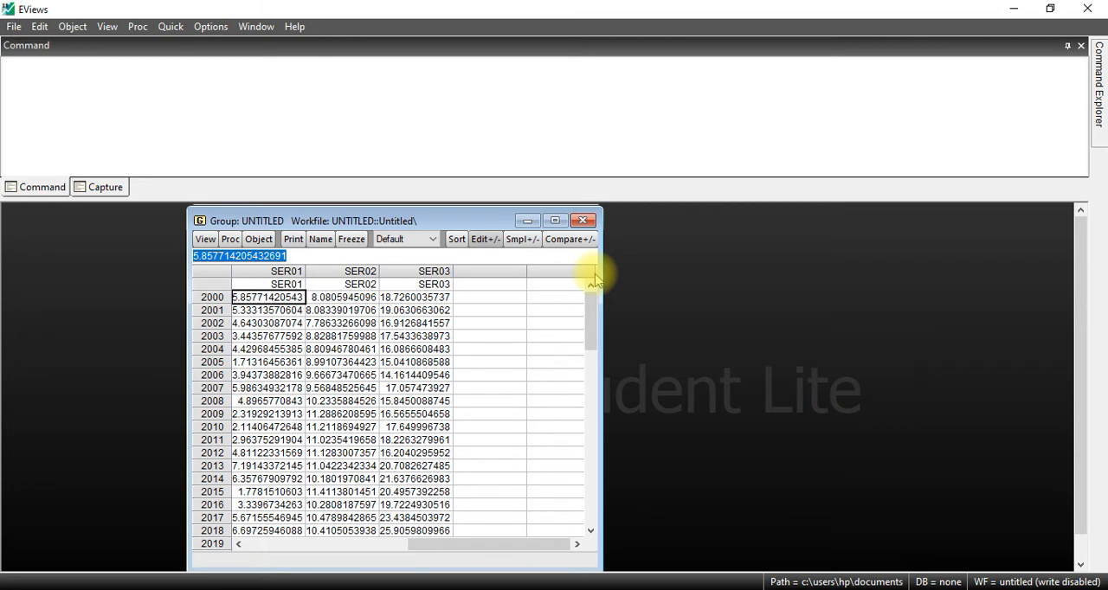
left_click(585, 222)
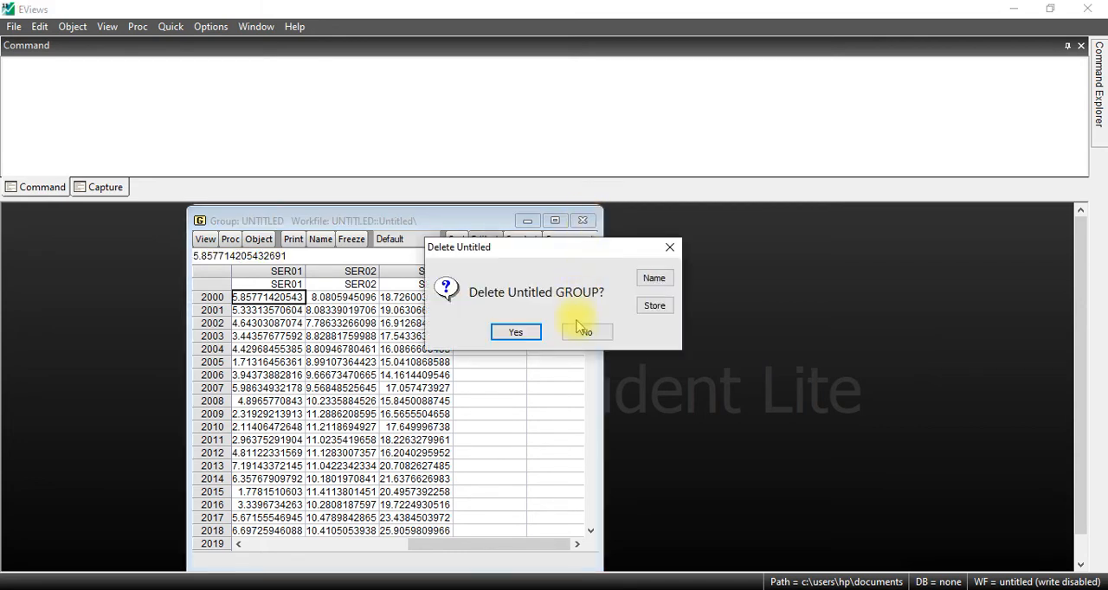
left_click(517, 334)
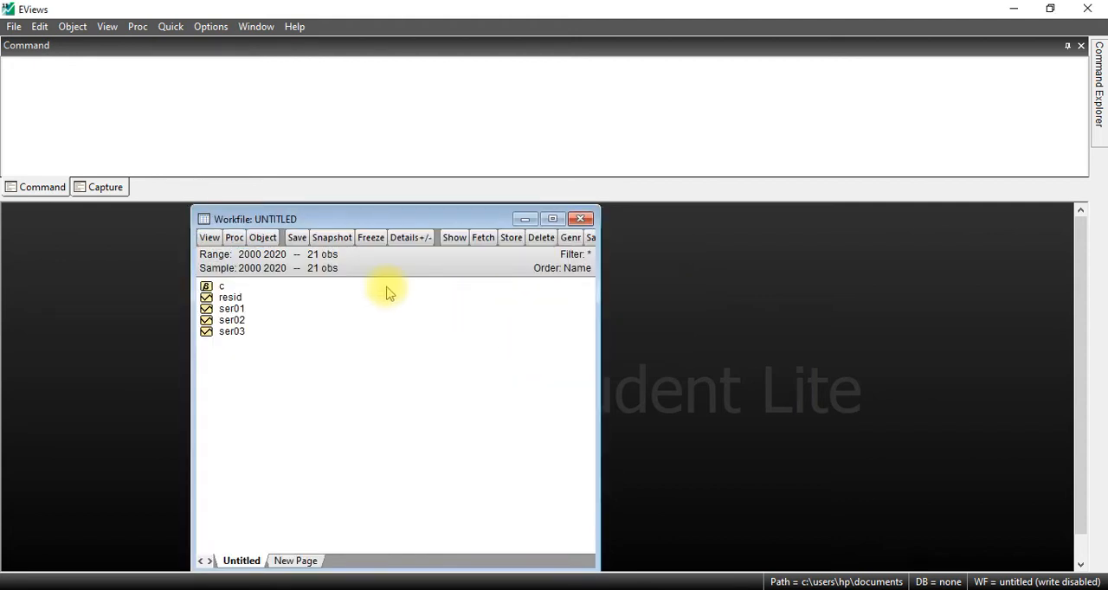
Step: Rename the series ser01 in the workfile as pib
left_click(233, 311)
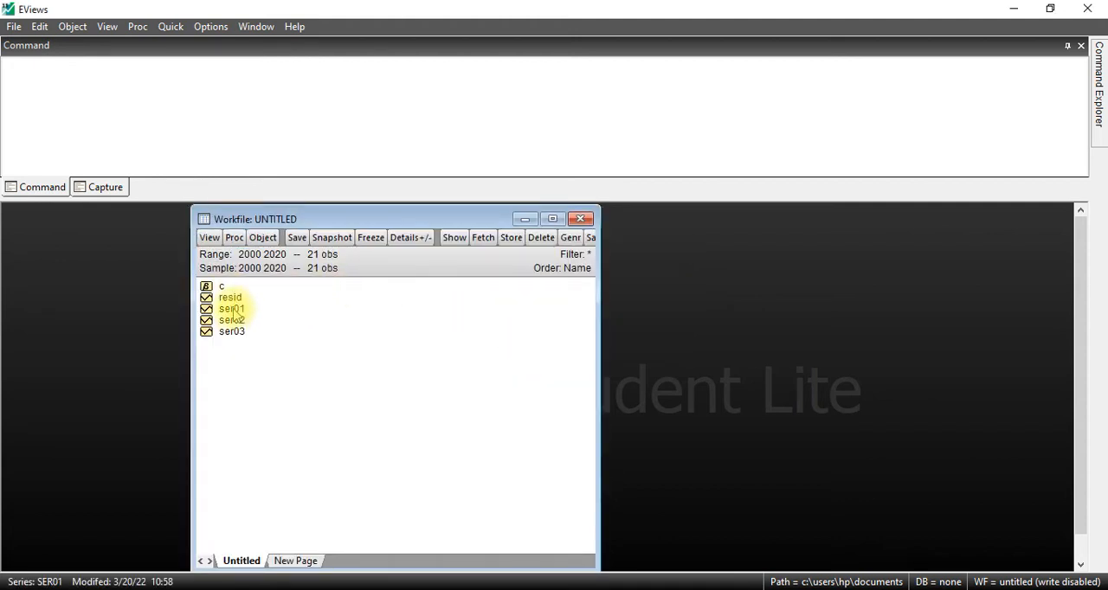
right_click(233, 312)
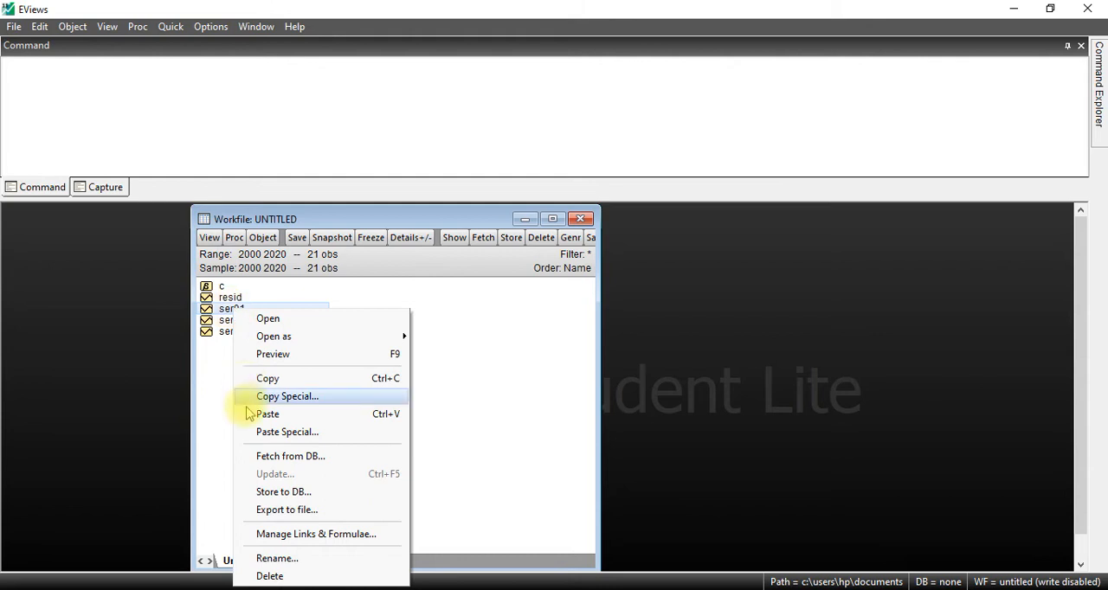
left_click(277, 558)
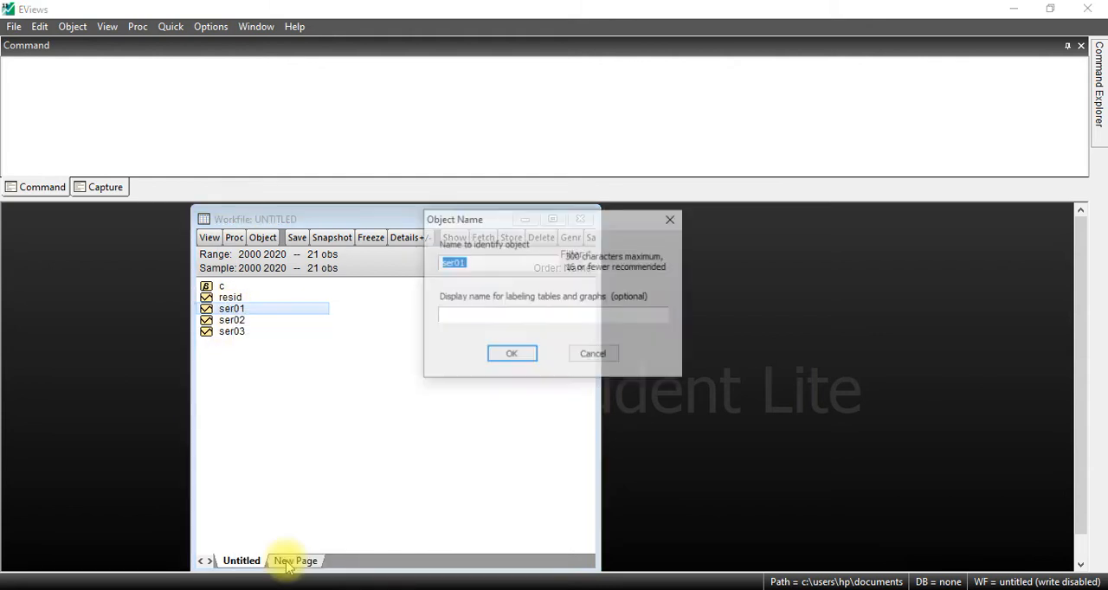
type("pib")
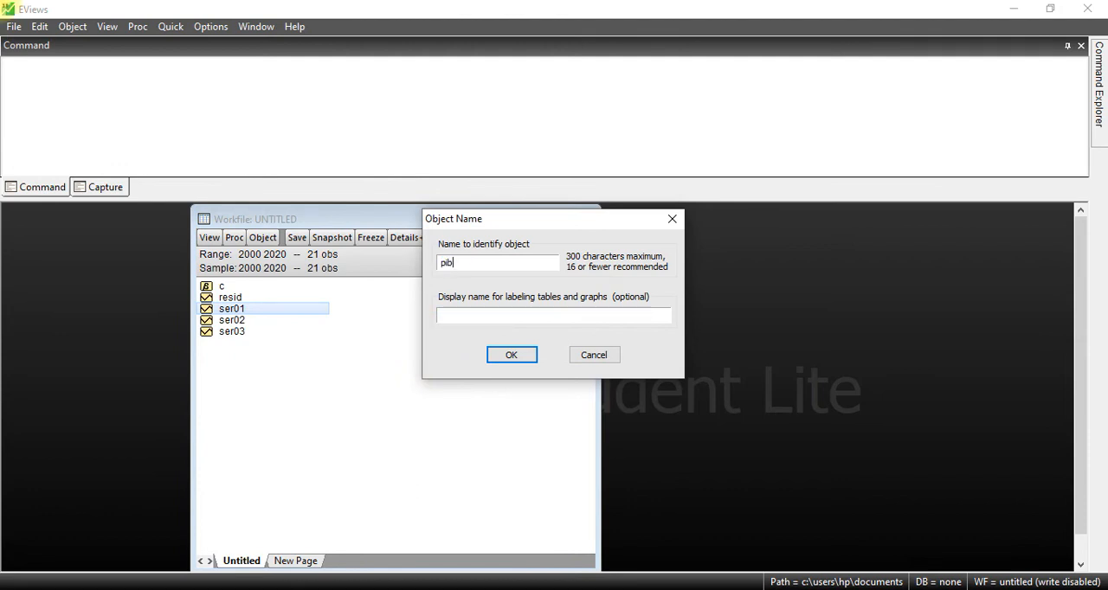
left_click(517, 357)
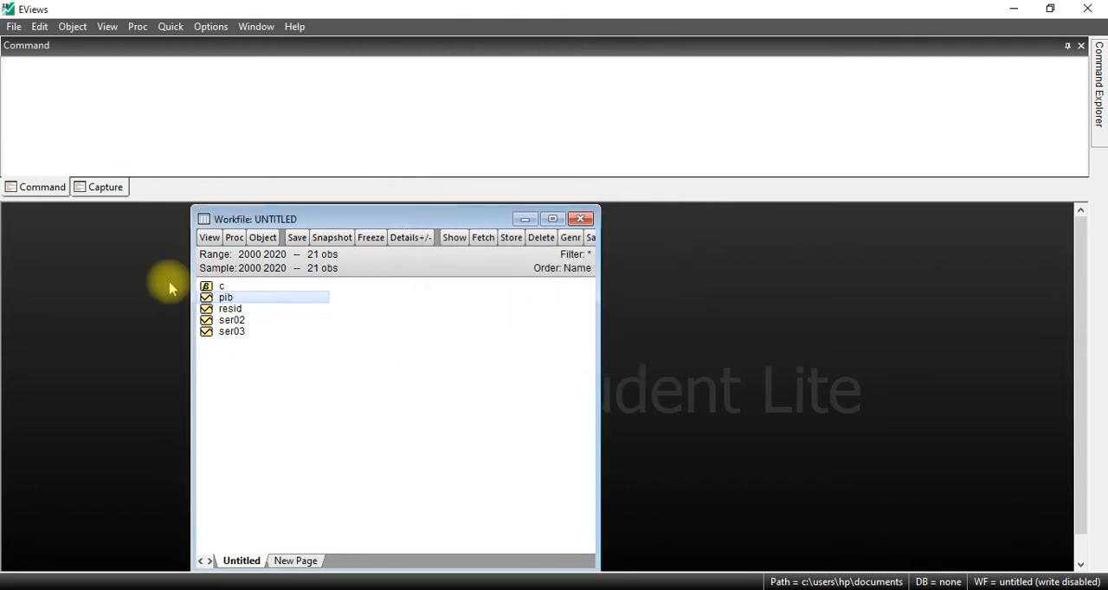
Step: Rename the series ser02 in the workfile as depenses
left_click(230, 320)
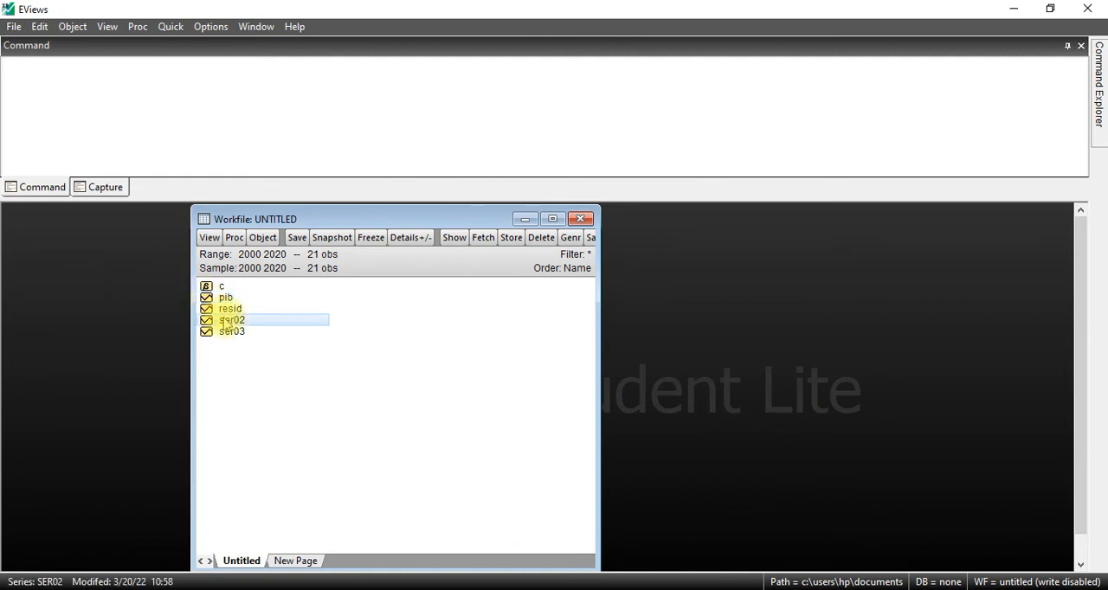
right_click(227, 322)
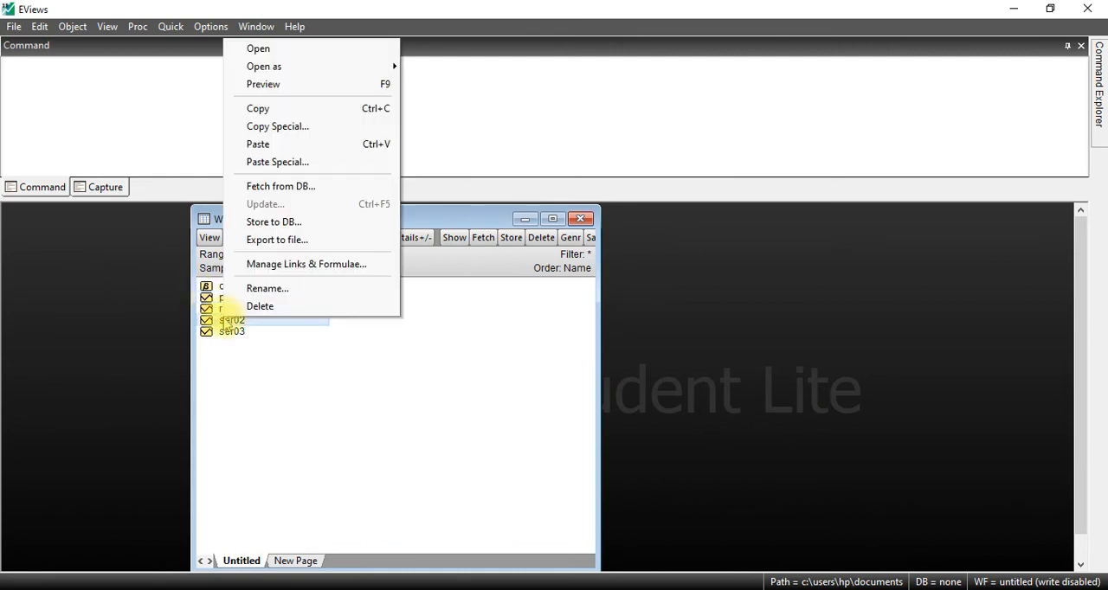
left_click(258, 292)
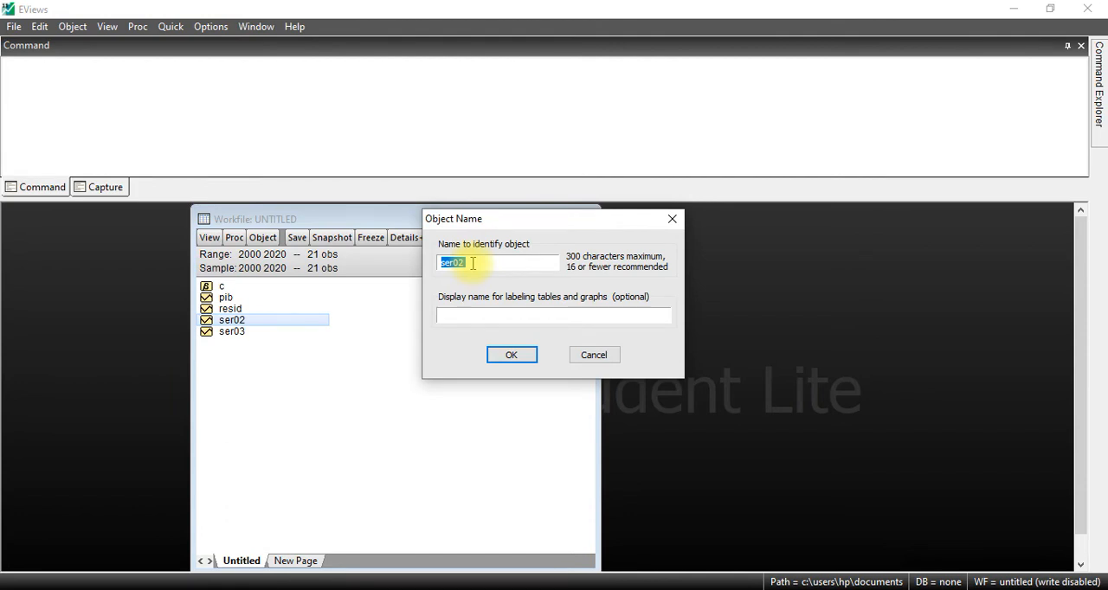
type("depenses")
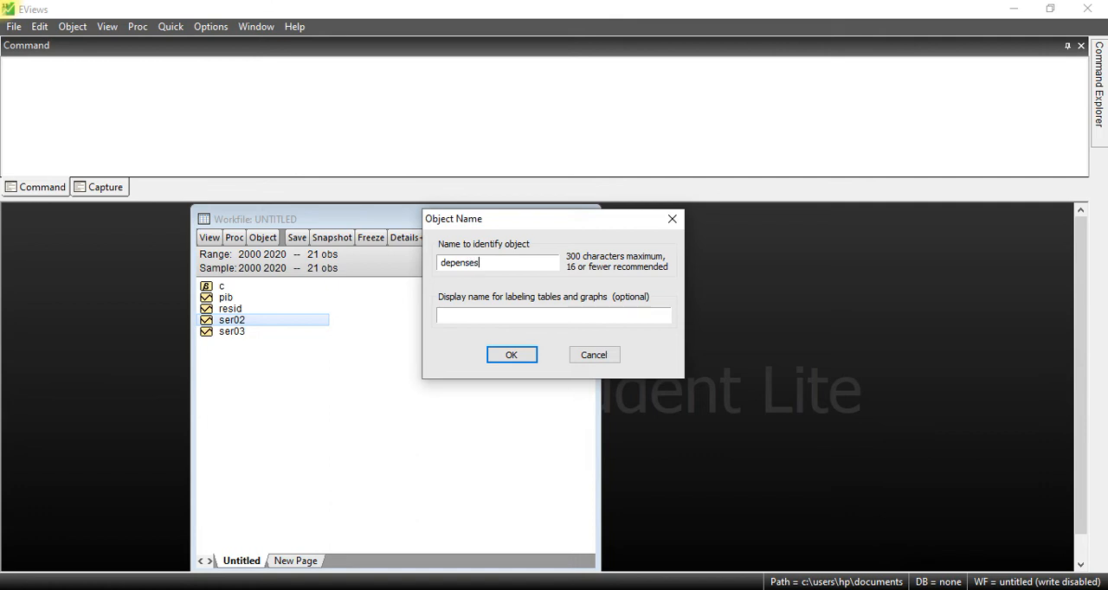
left_click(511, 354)
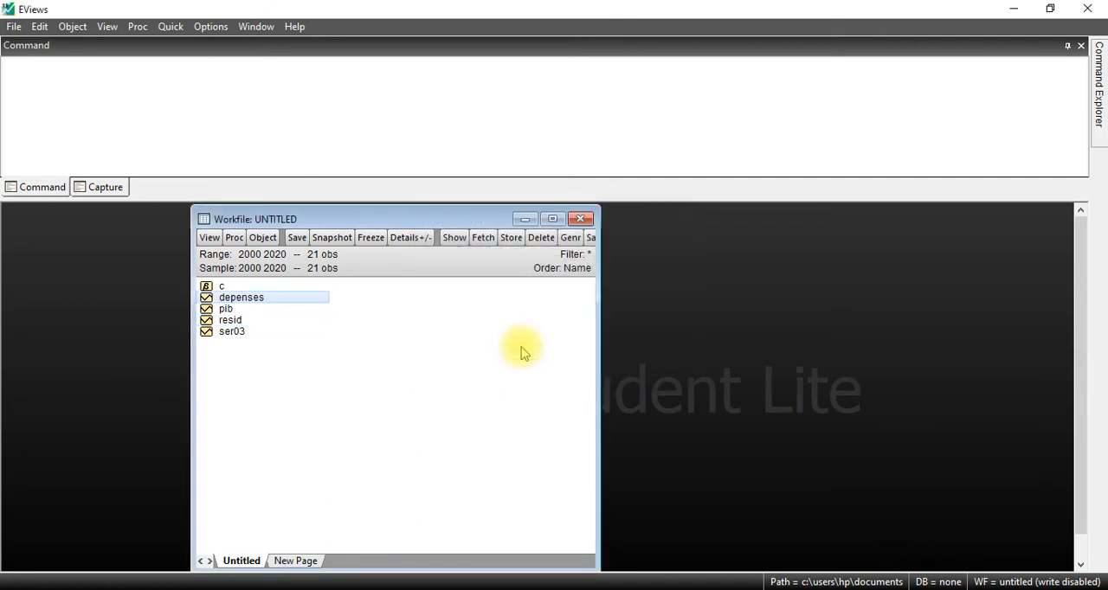
Step: Rename the series ser03 in the workfile as fbcf
left_click(237, 332)
right_click(238, 332)
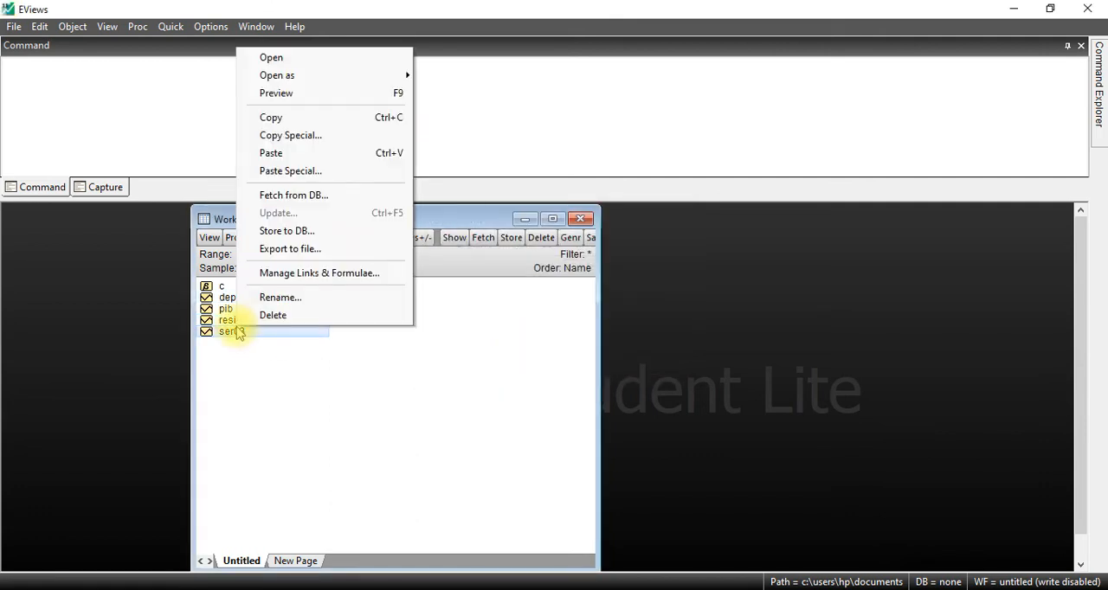
left_click(307, 297)
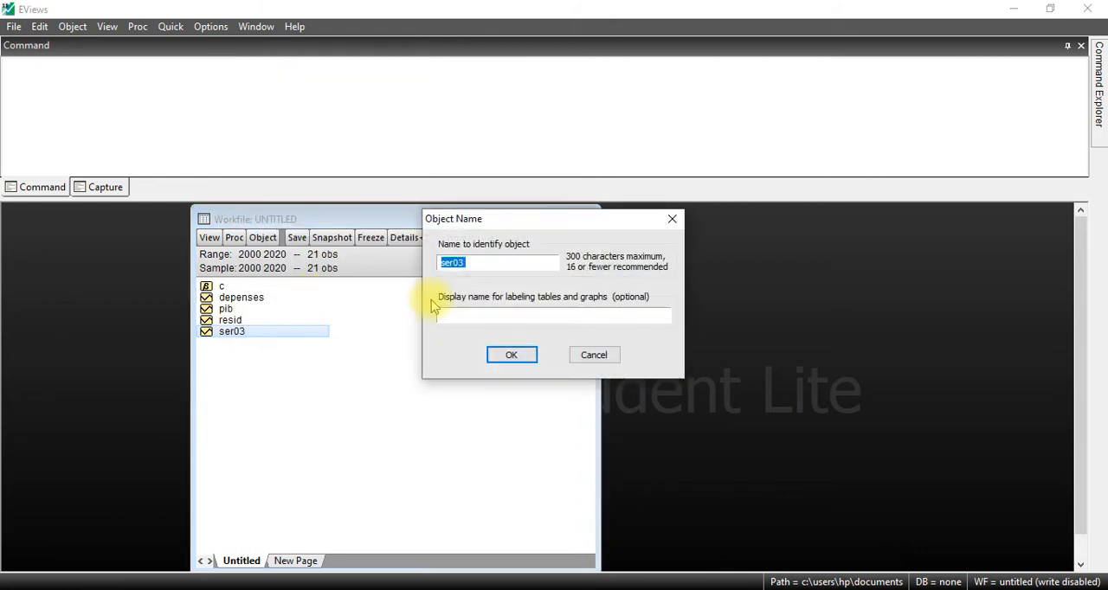
type("fbcf")
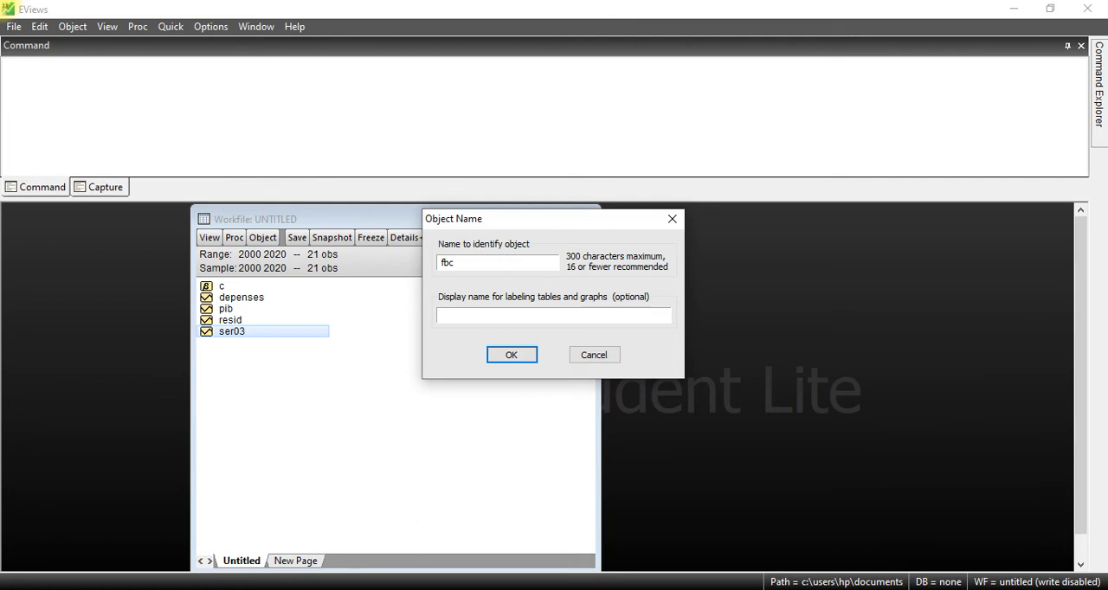
left_click(518, 357)
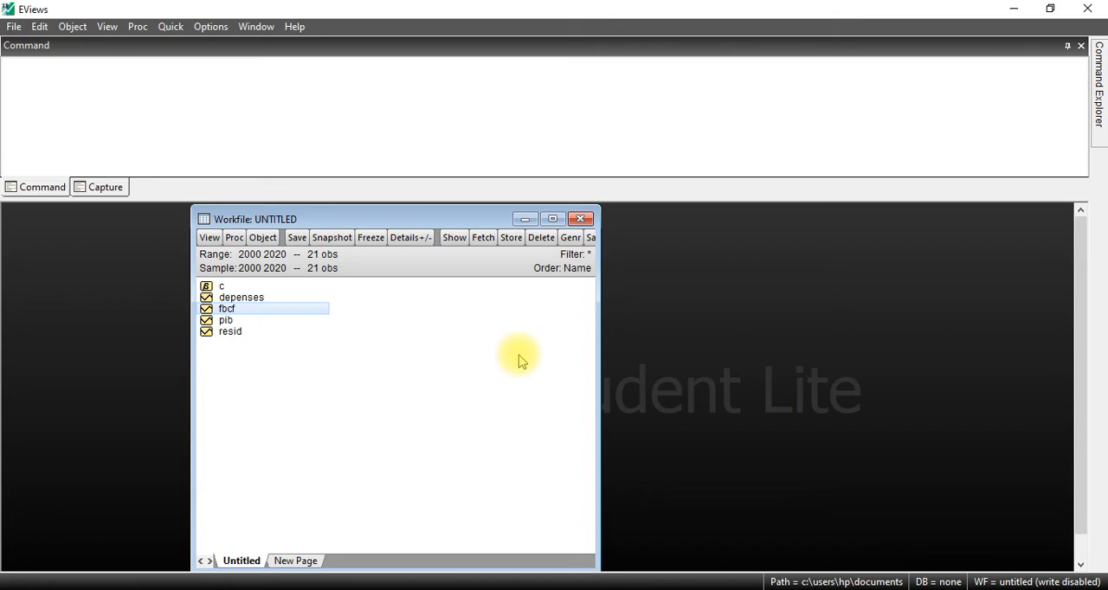
Step: Select the series depenses, fbcf and pib in the workfile and open them together as a group
left_click(218, 321, "ctrl")
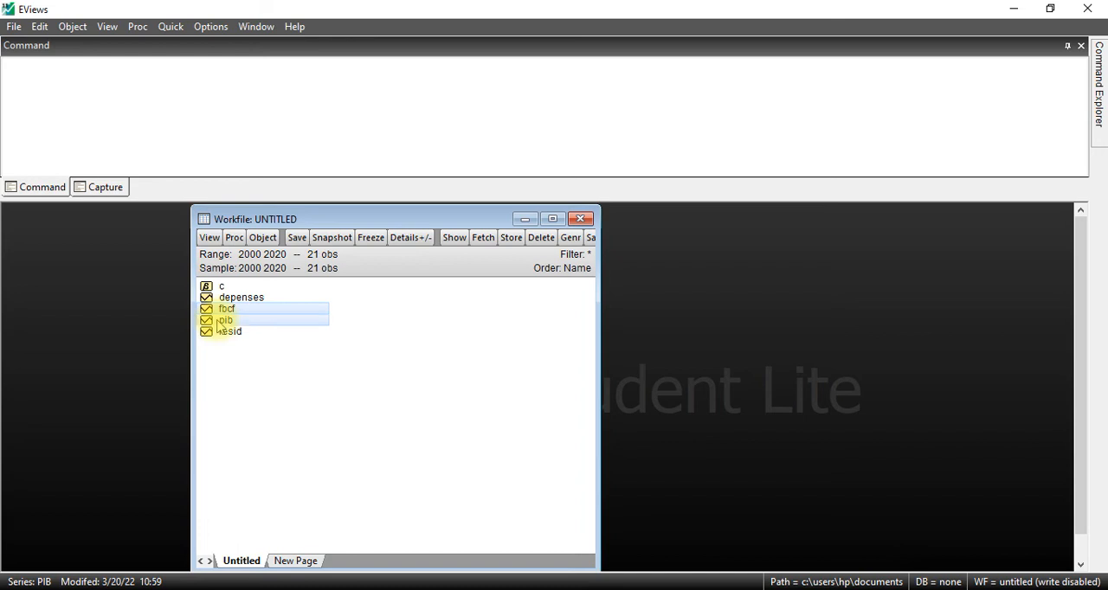
left_click(223, 334, "ctrl")
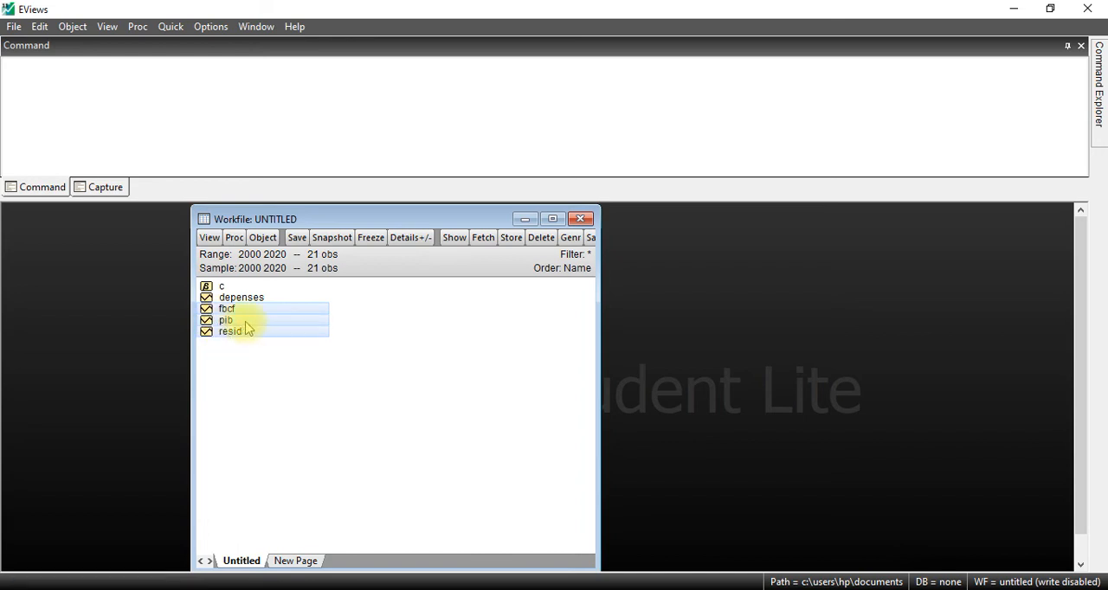
left_click(228, 299)
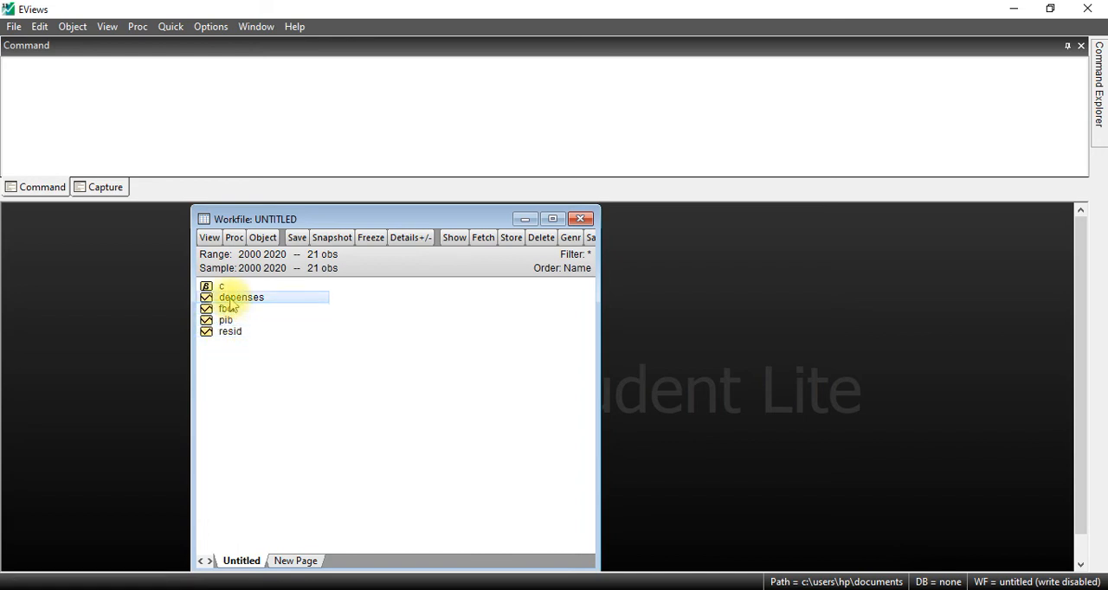
left_click(230, 310, "ctrl")
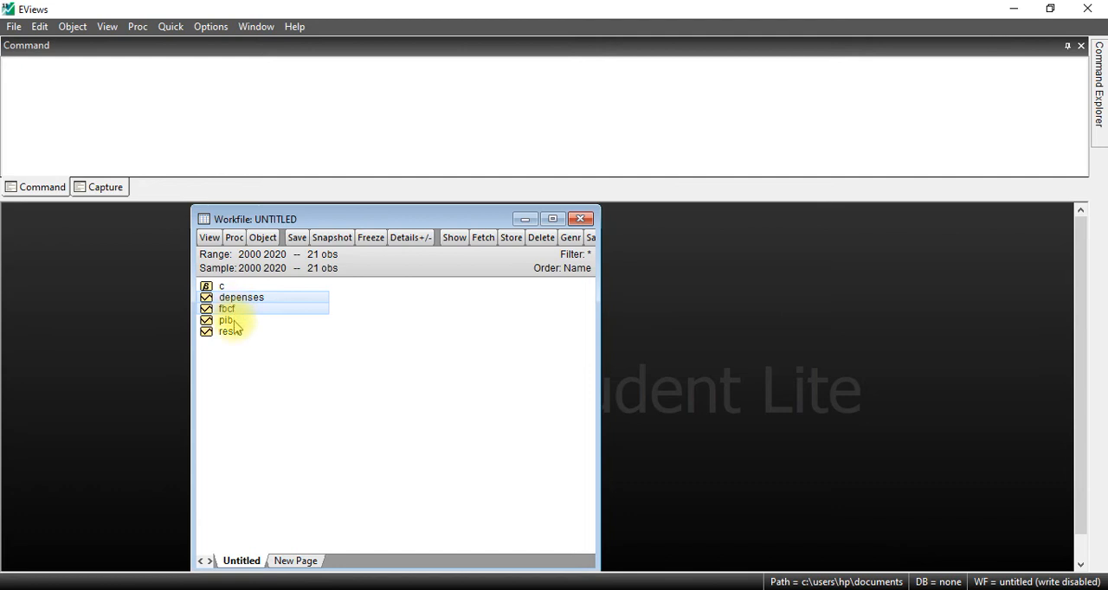
right_click(268, 313)
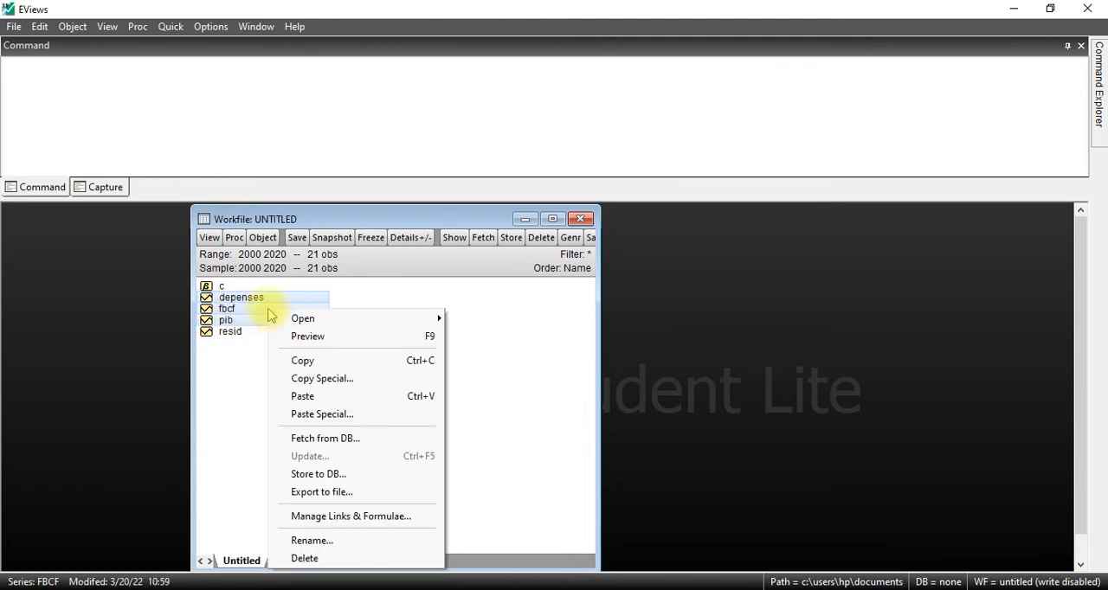
mouse_move(297, 318)
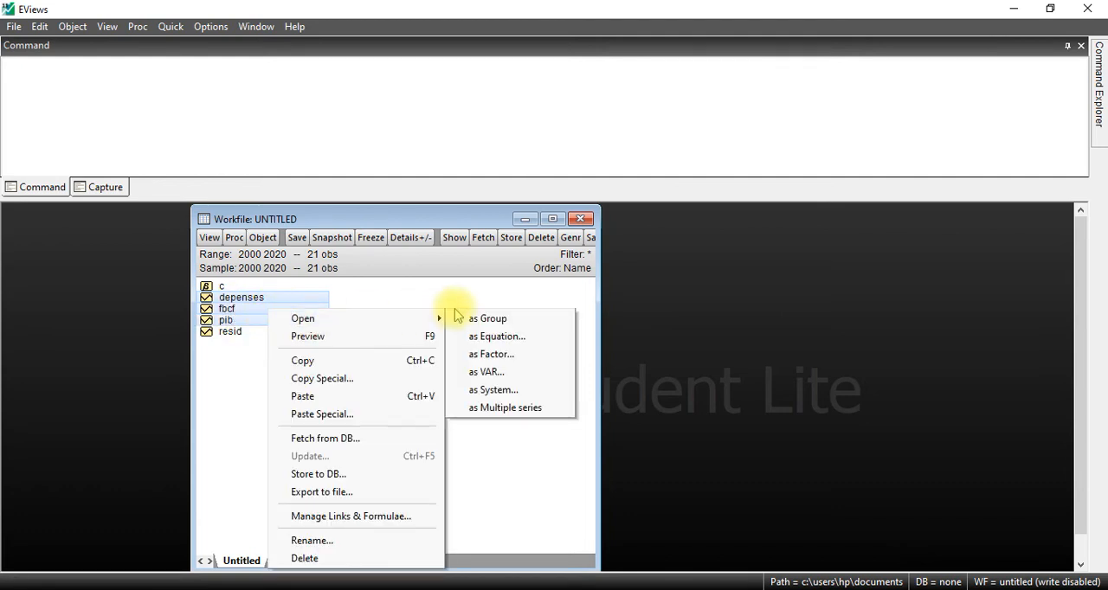
left_click(482, 318)
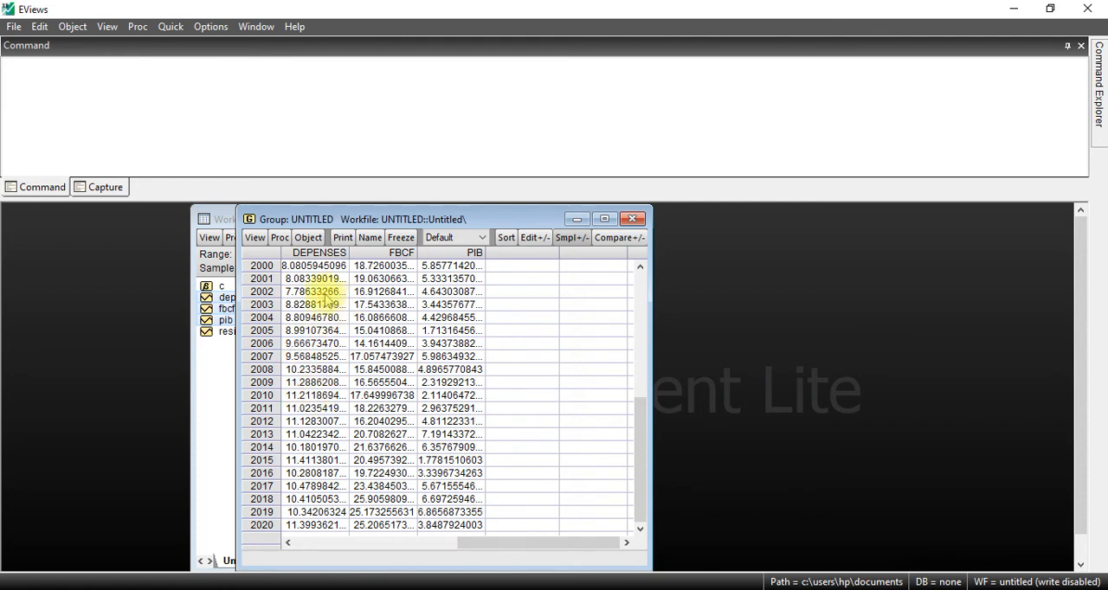
Step: Display the group as a basic Line & Symbol graph of the raw data, with all series in a single graph
left_click(254, 239)
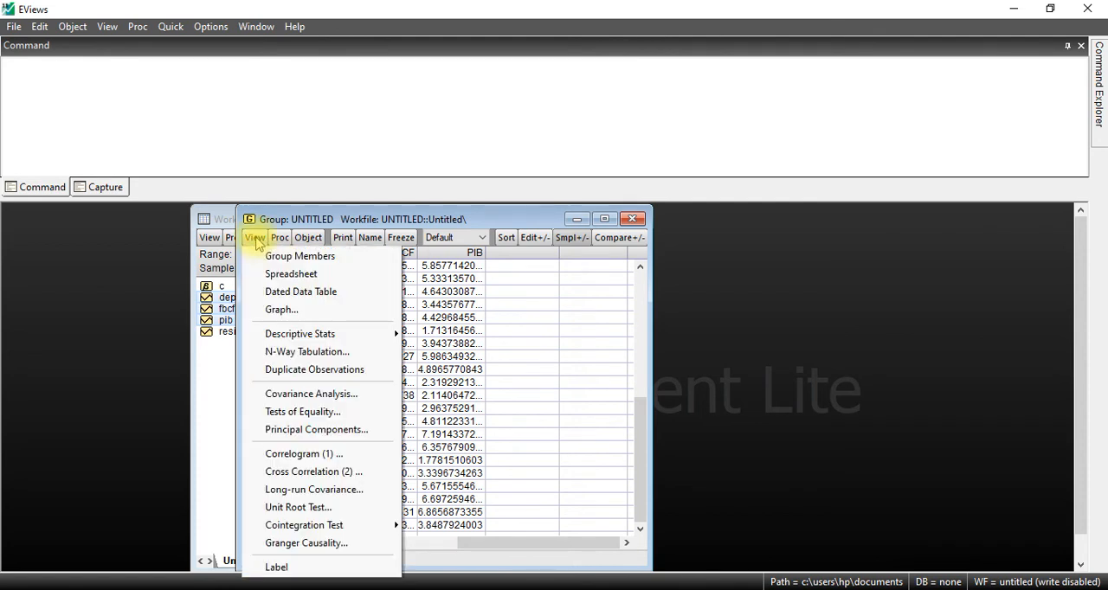
left_click(292, 312)
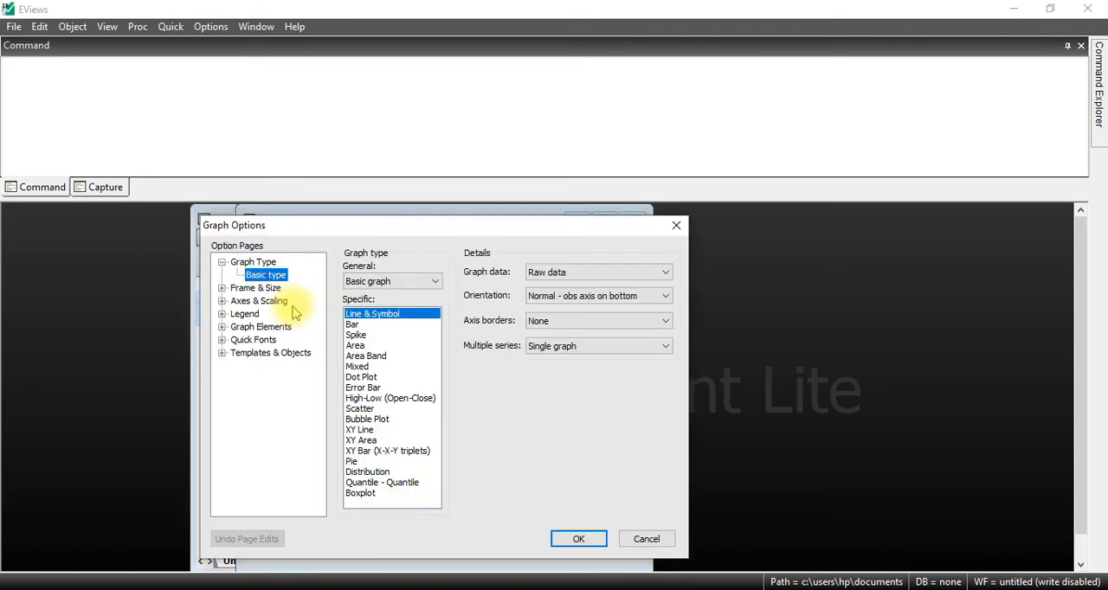
left_click(586, 539)
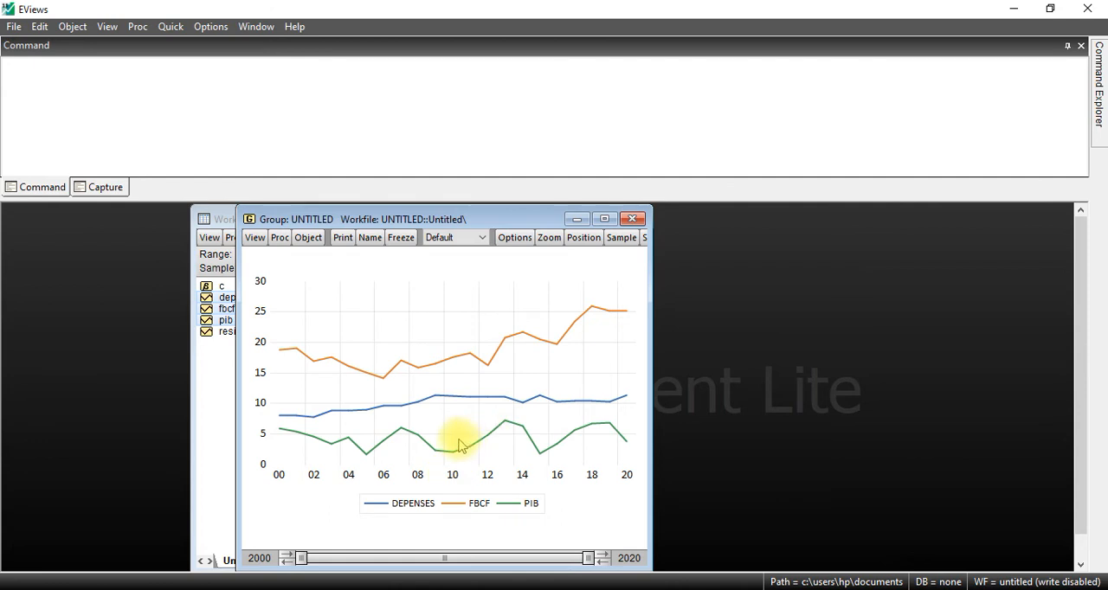
Step: Close the graphed group, deleting the untitled group object, and close the untitled workfile without saving it
left_click(633, 219)
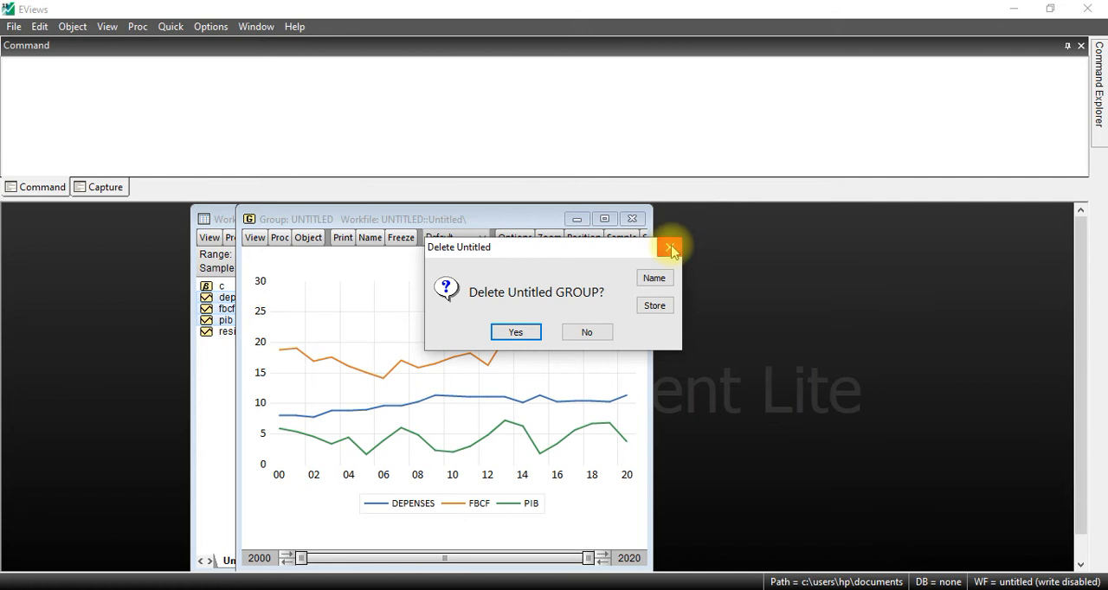
left_click(516, 333)
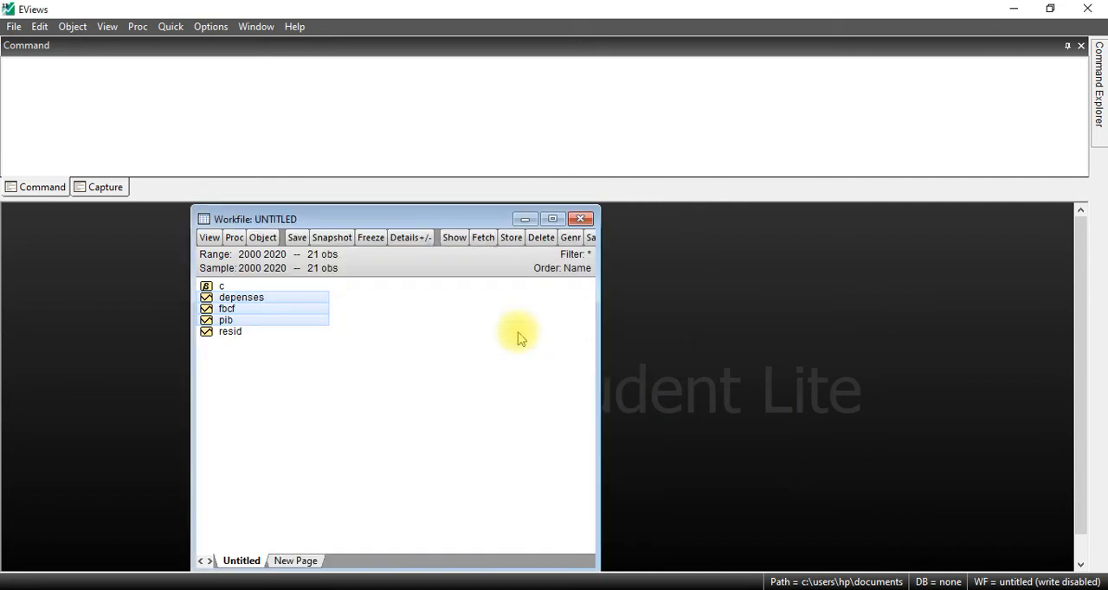
left_click(580, 220)
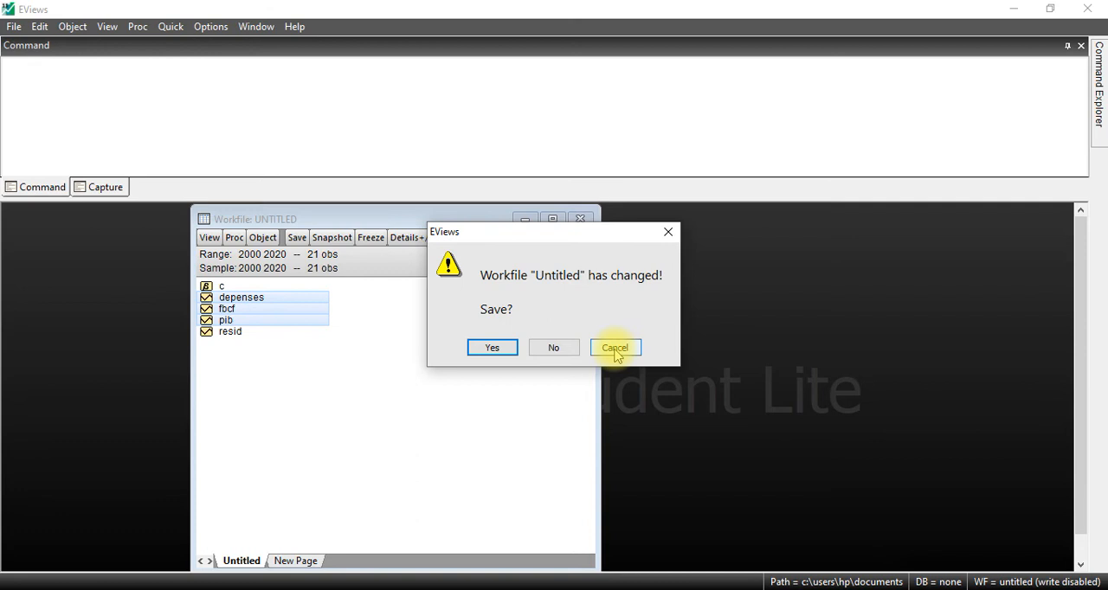
left_click(561, 347)
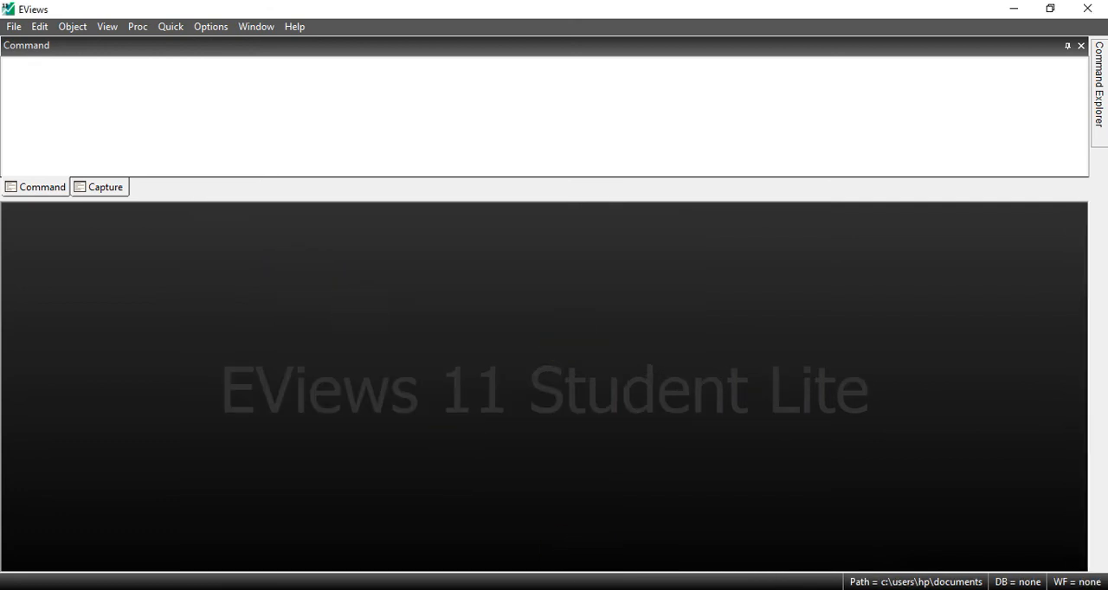
Step: Switch to the newproposal base workbook in Excel, examine the layout of the panel sheet, and return to EViews
left_click(688, 567)
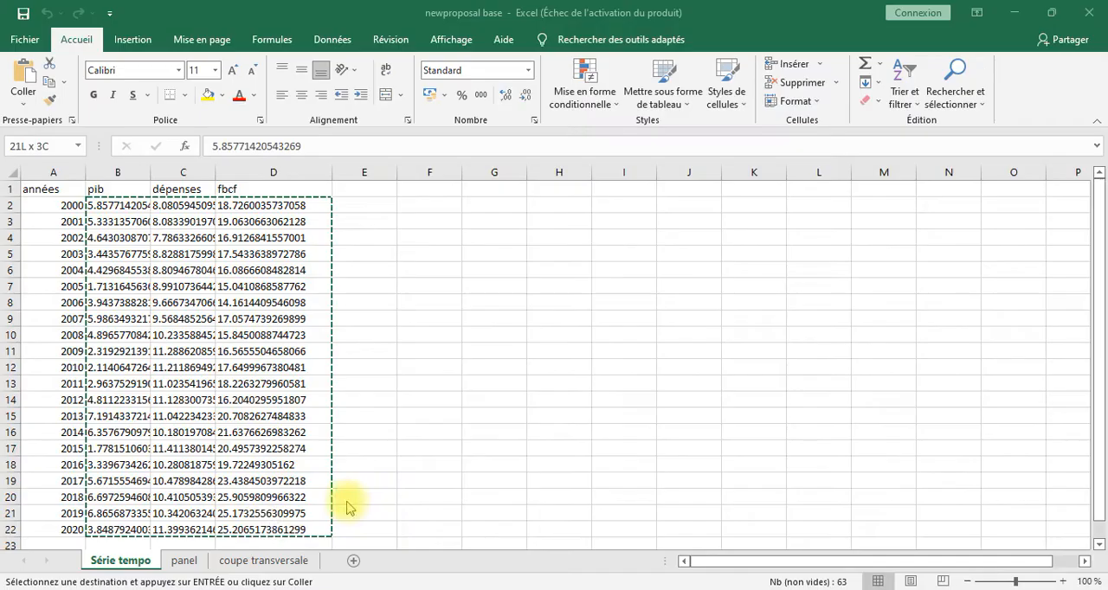
left_click(187, 561)
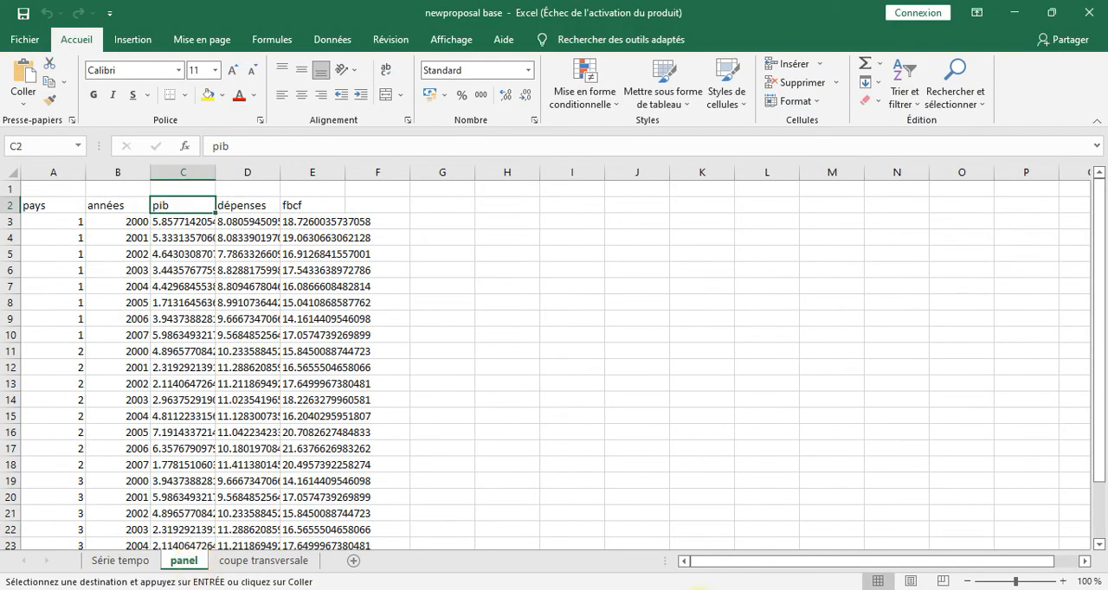
left_click(731, 589)
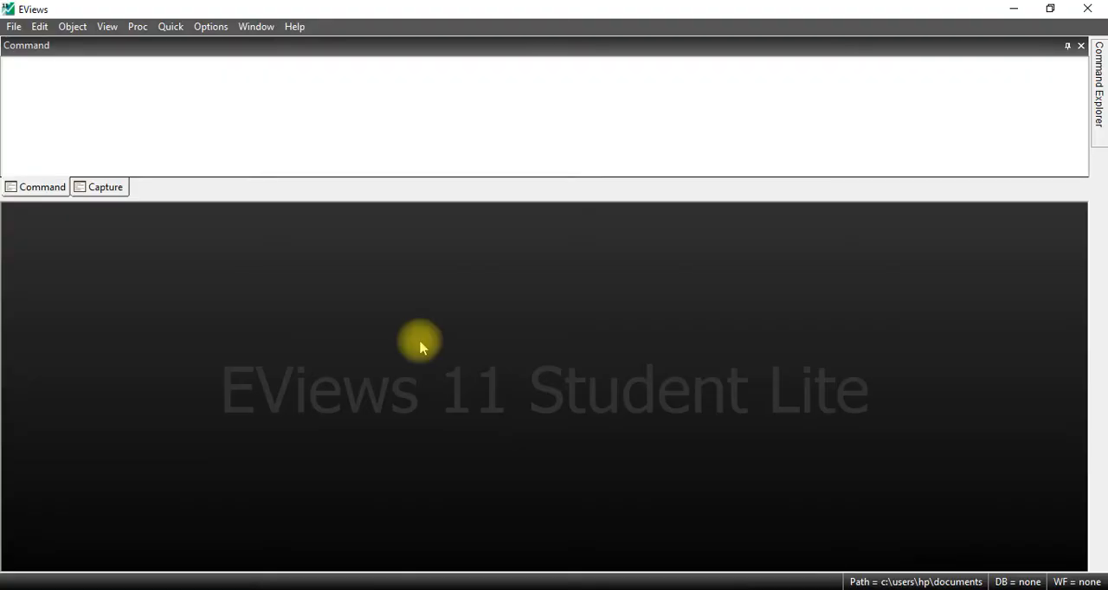
Step: Start a new workfile and set its structure type to Balanced Panel
left_click(13, 26)
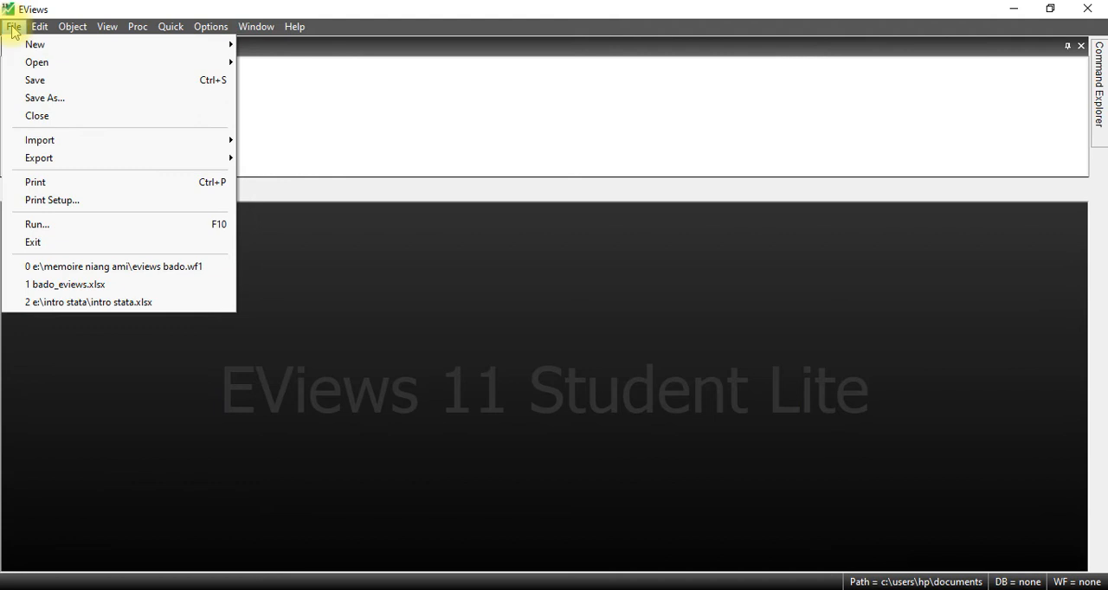
left_click(14, 27)
left_click(40, 27)
mouse_move(16, 29)
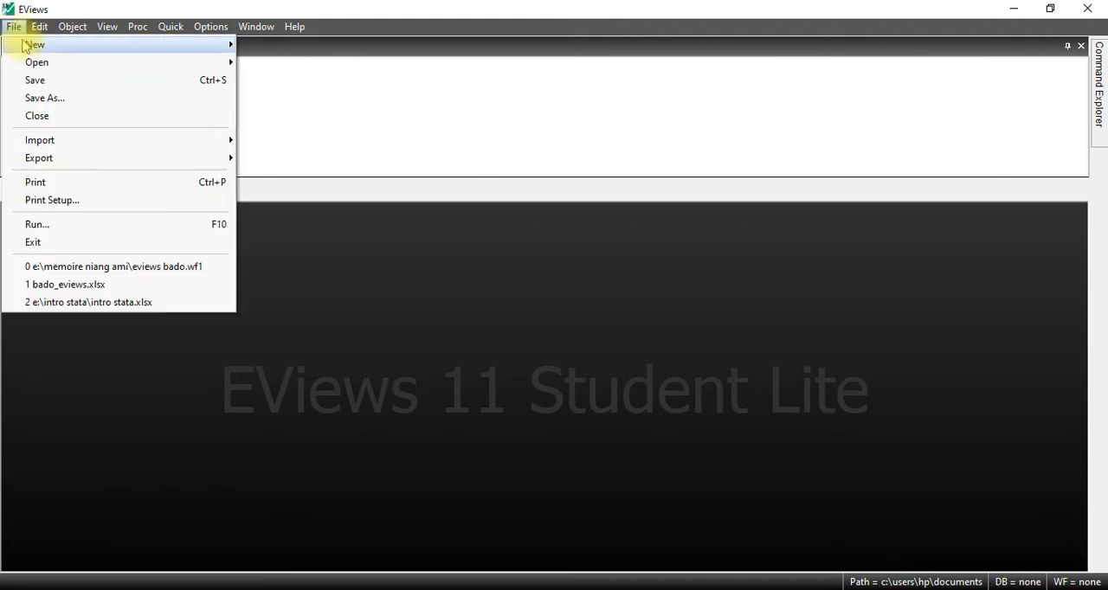
mouse_move(104, 47)
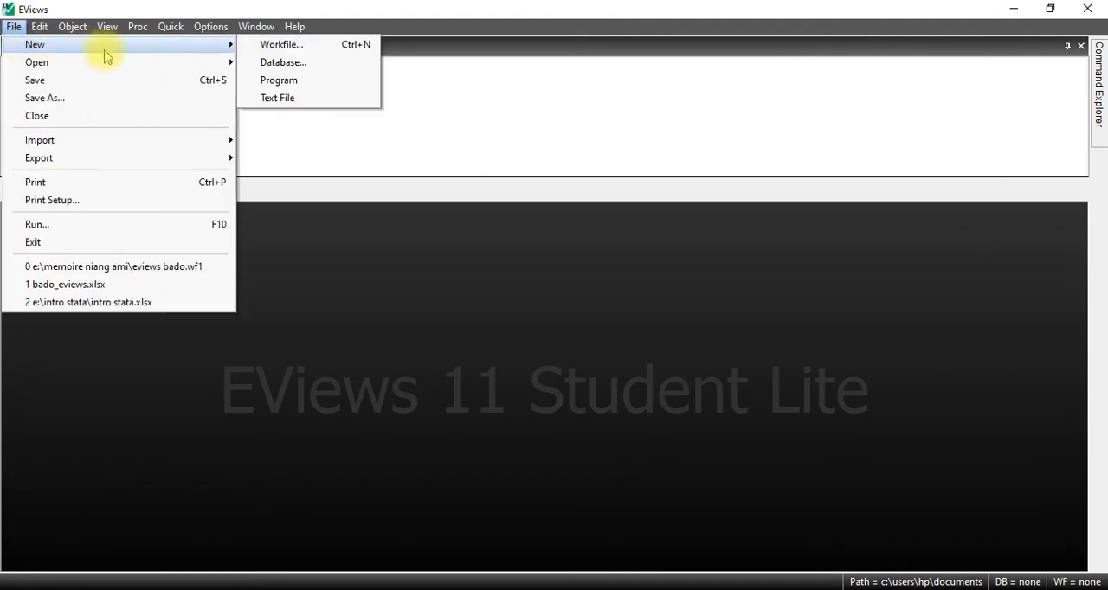
left_click(291, 45)
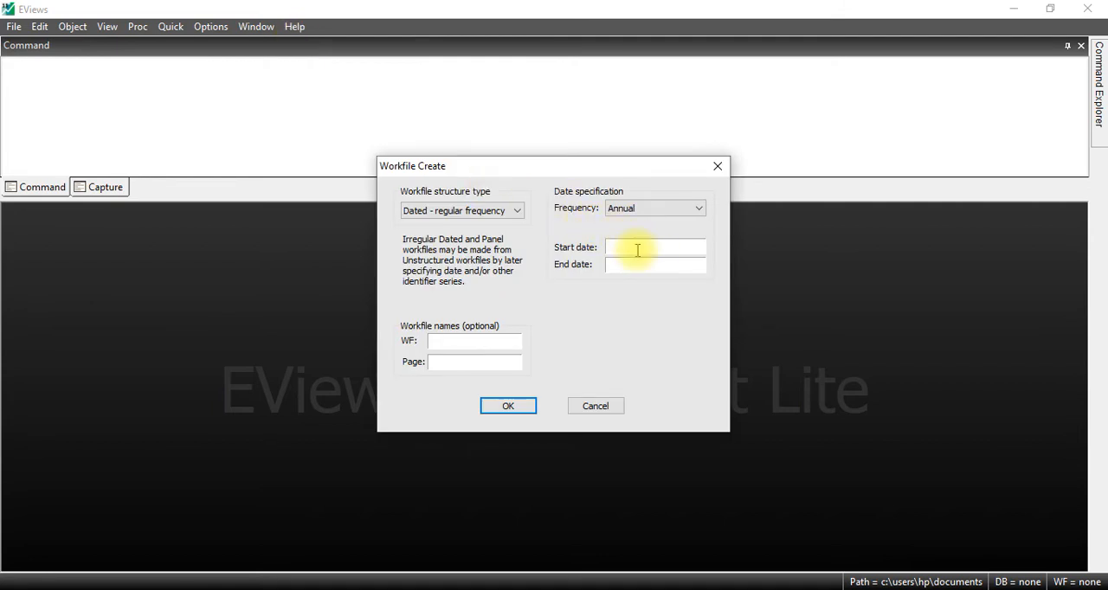
left_click(498, 212)
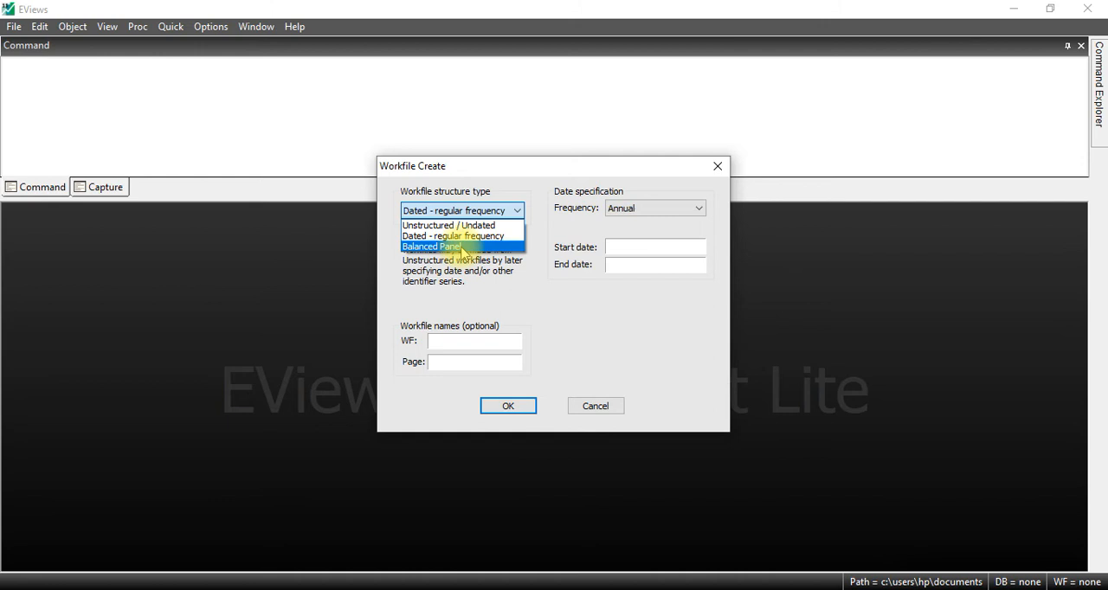
left_click(463, 249)
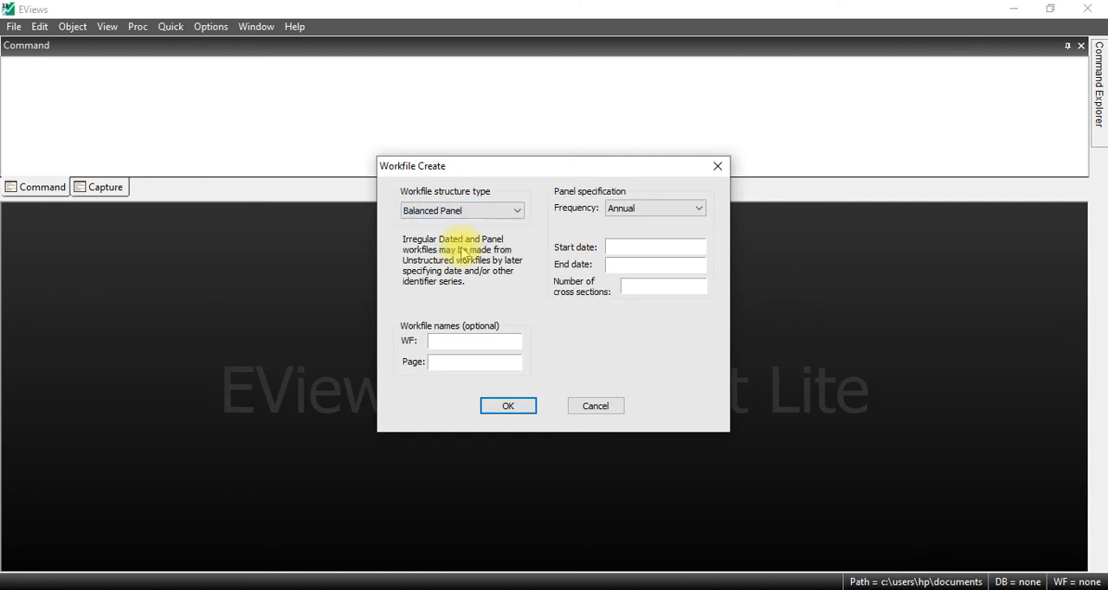
Step: Create the annual panel workfile with start date 2000, end date 2007 and 3 cross sections
left_click(621, 248)
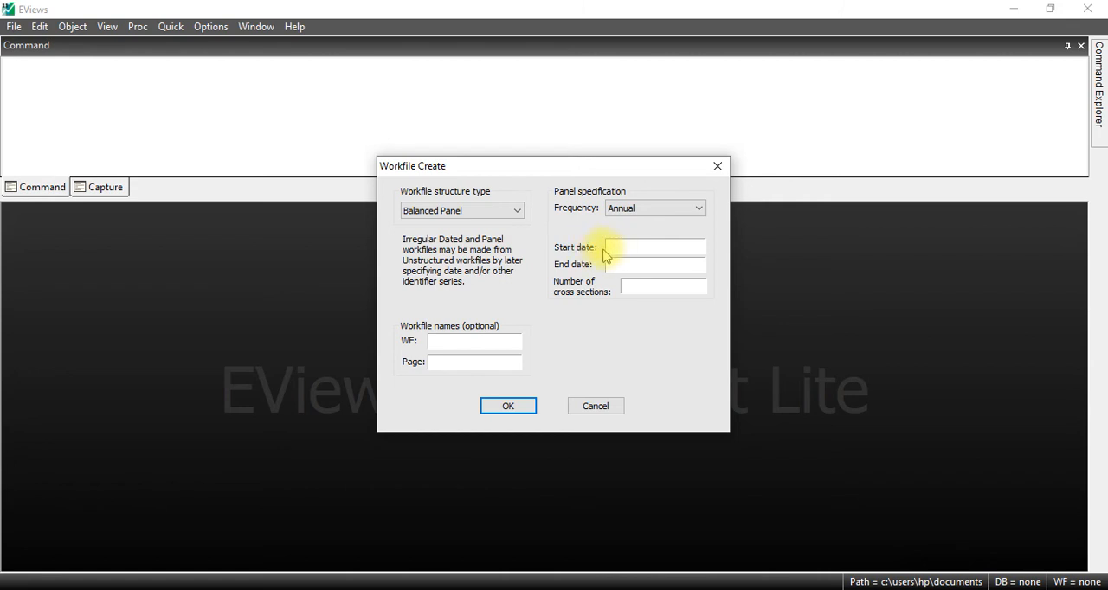
left_click(632, 286)
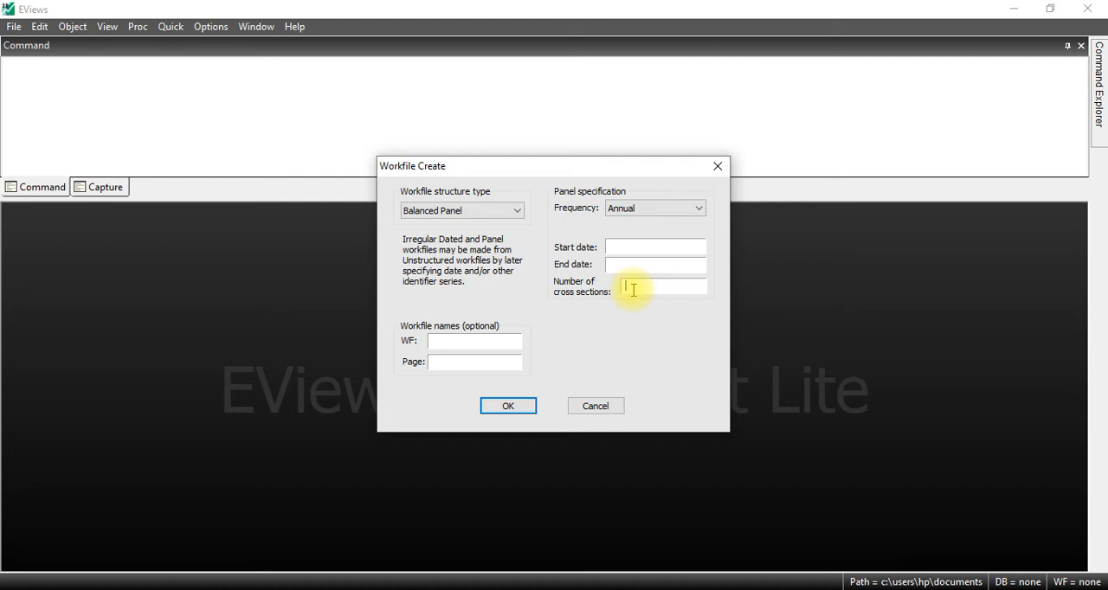
type("3")
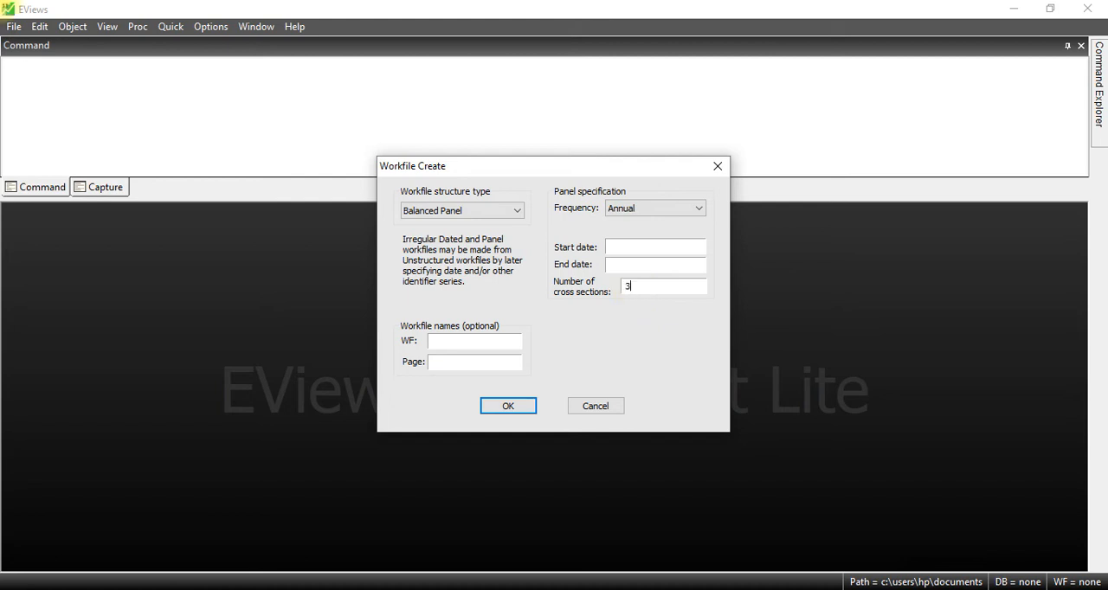
left_click(620, 250)
left_click(620, 266)
type("2007")
left_click(620, 213)
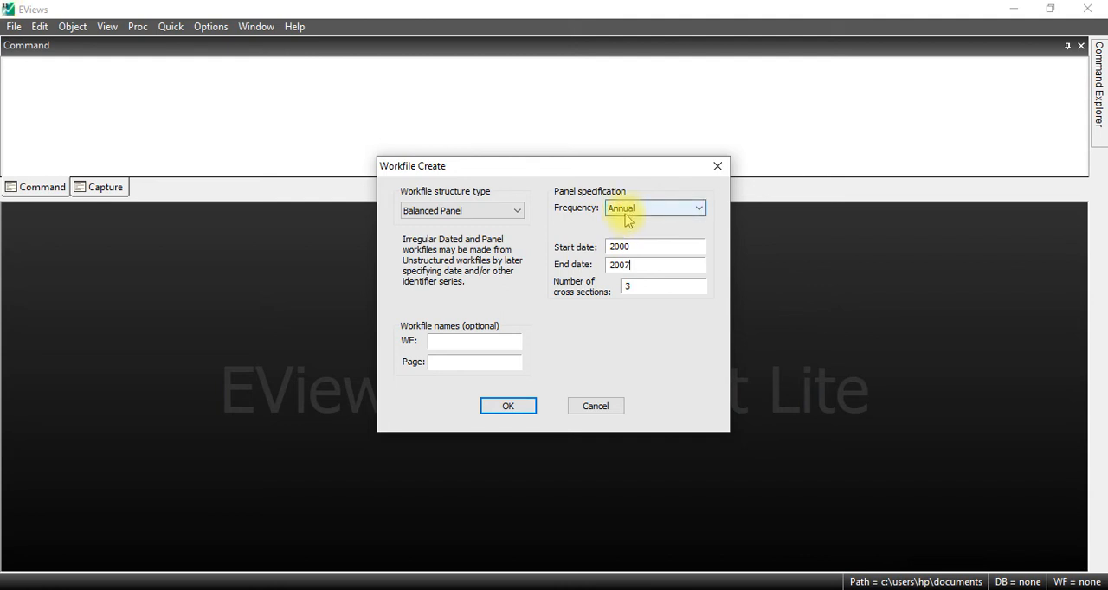
left_click(507, 406)
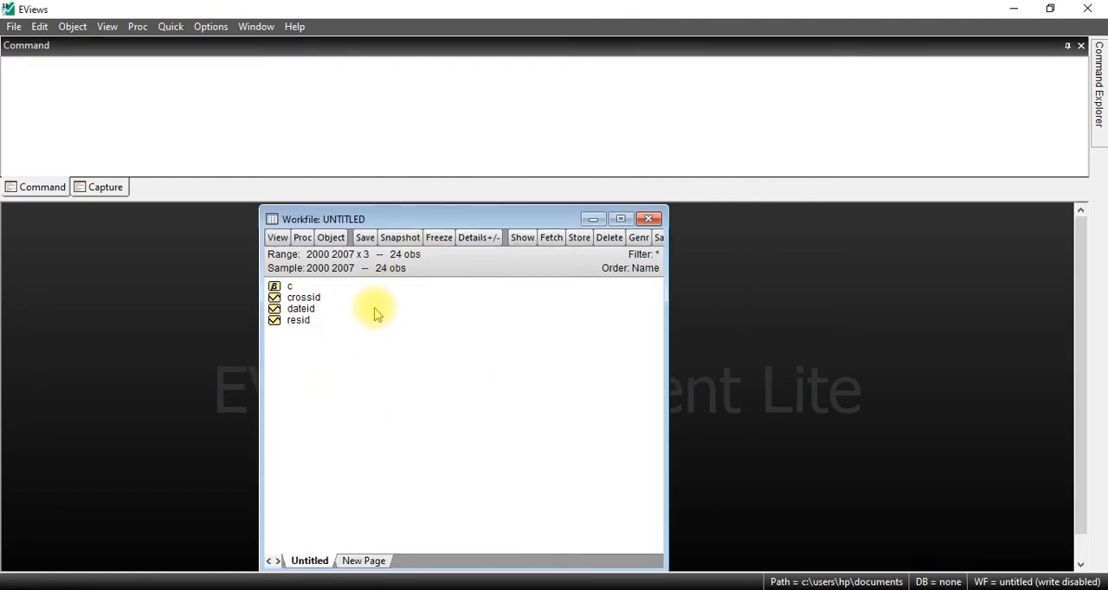
Step: Open an empty group in the panel workfile for entering series data
left_click(299, 309)
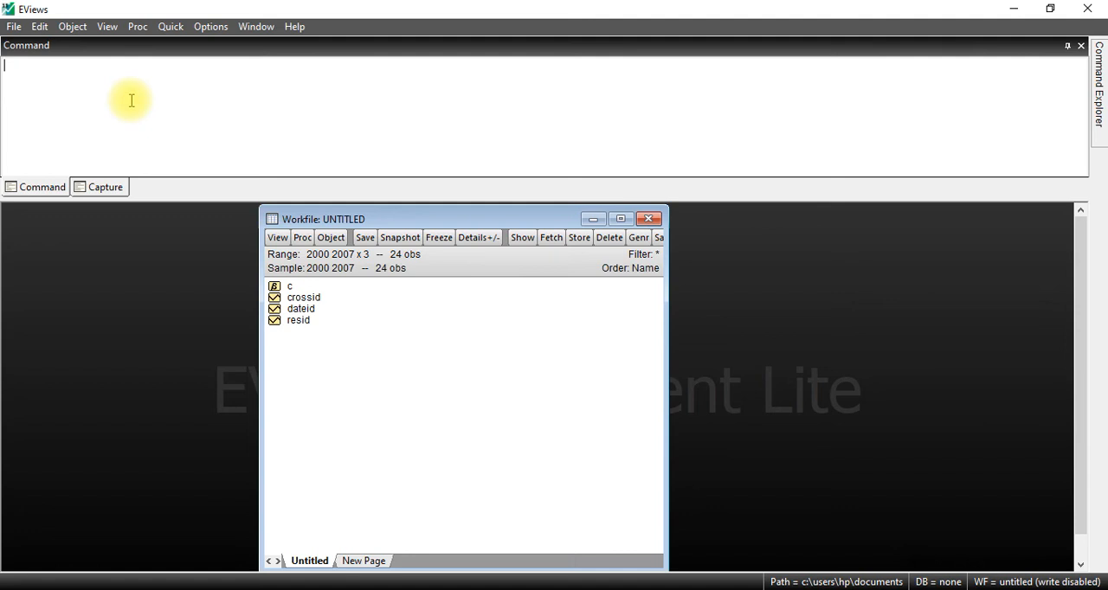
left_click(171, 24)
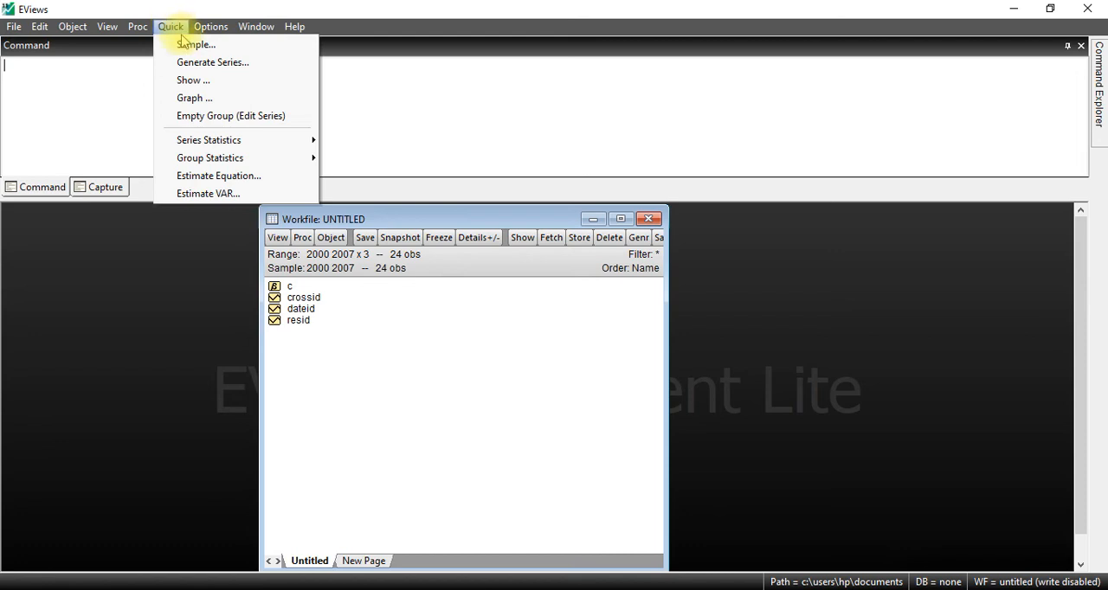
left_click(230, 115)
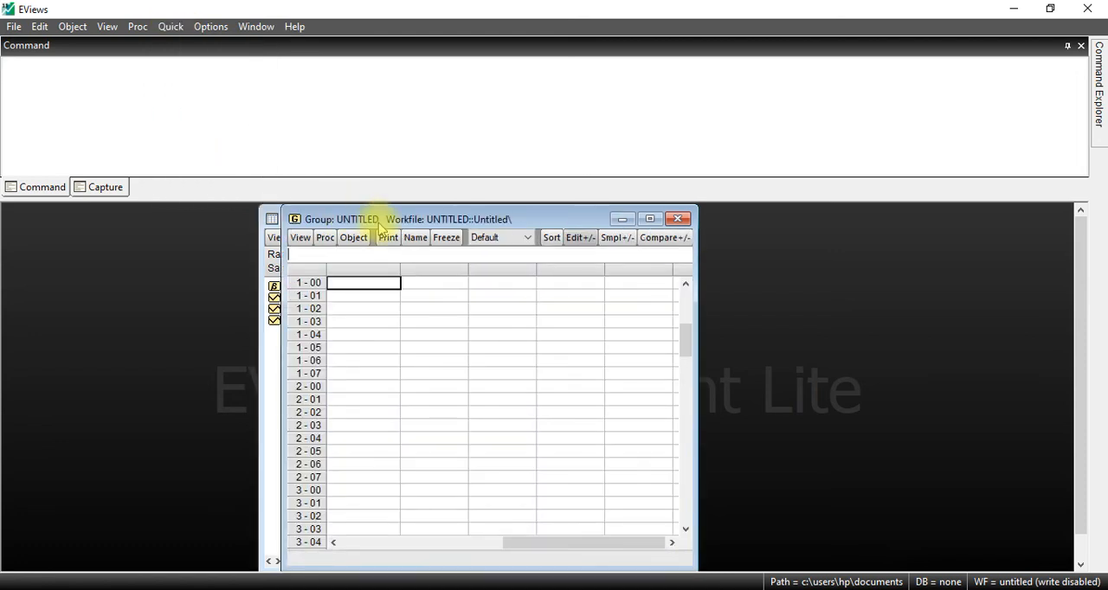
Step: Switch to the newproposal base workbook in Excel and copy the pib, dépenses and fbcf values in C3:E26 of the panel sheet
left_click_drag(378, 229, 367, 209)
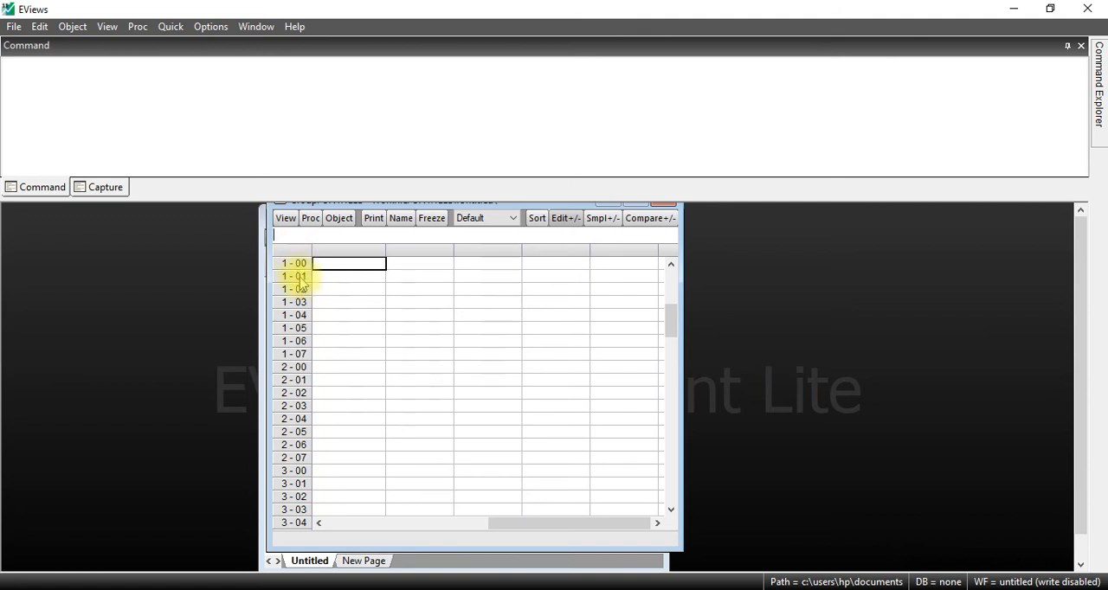
left_click_drag(668, 321, 668, 247)
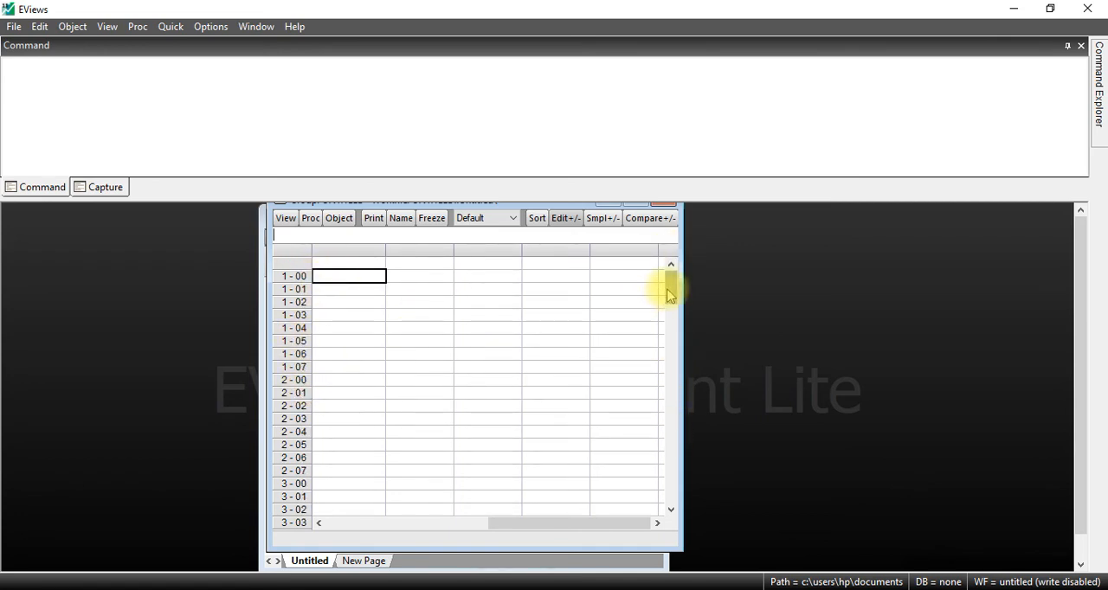
left_click_drag(669, 295, 680, 223)
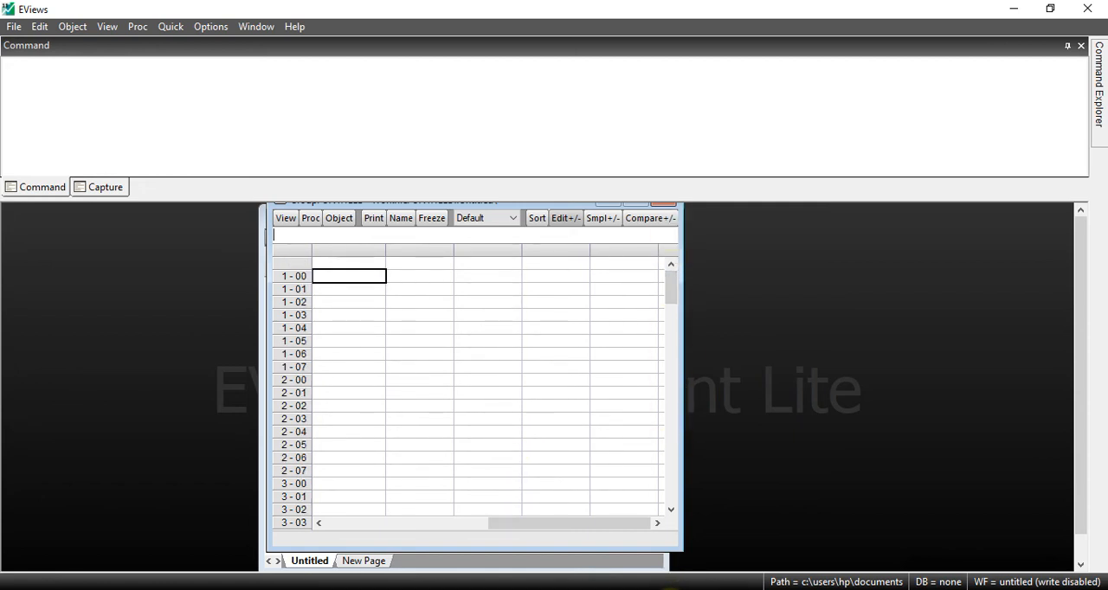
left_click(671, 589)
mouse_move(668, 518)
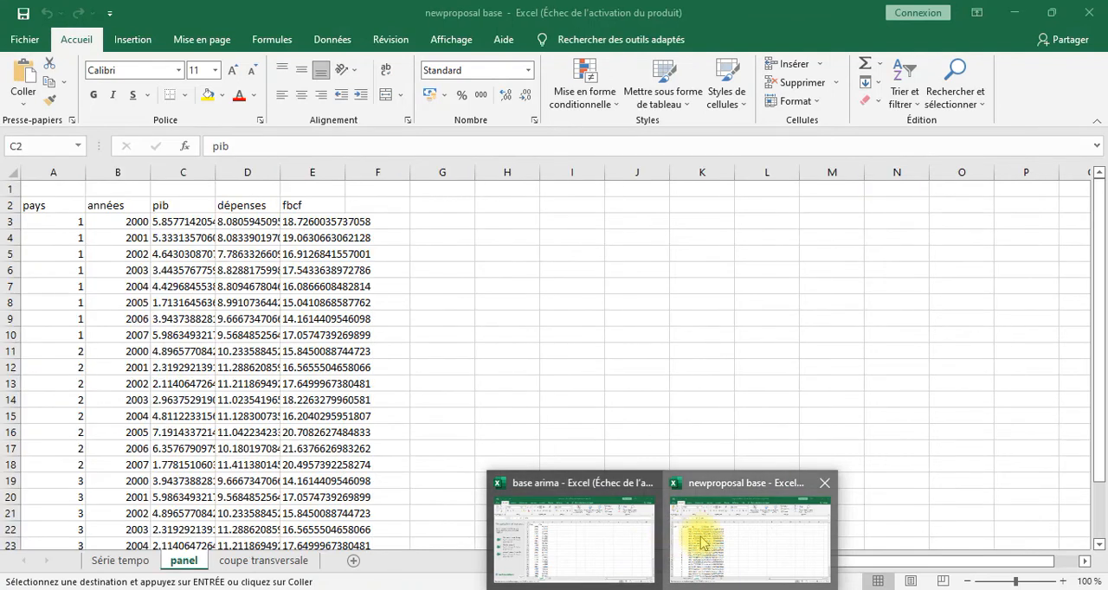
left_click(702, 543)
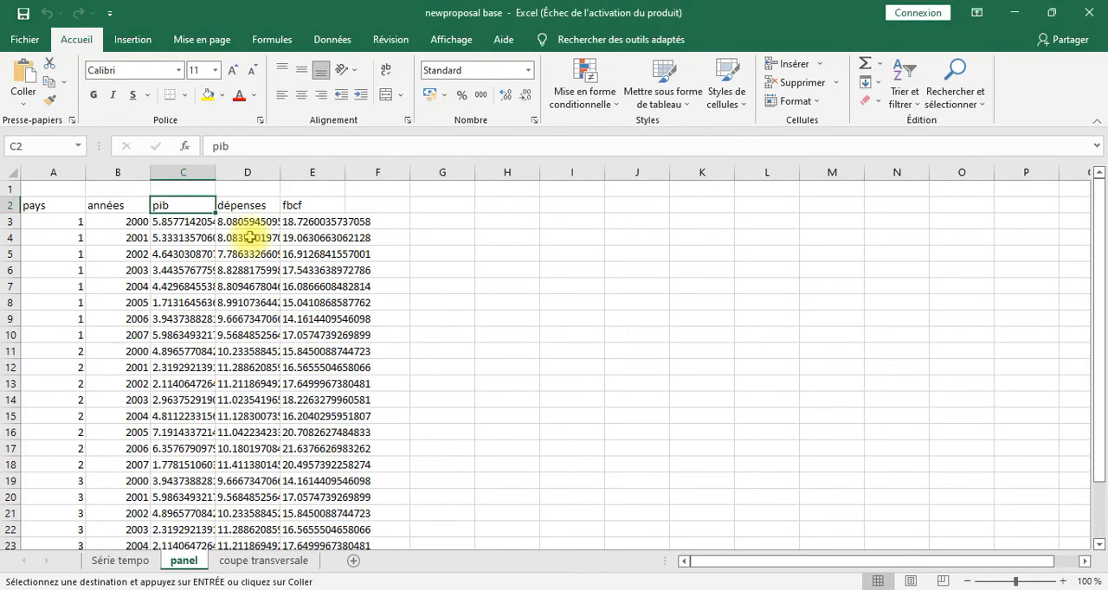
left_click(185, 224)
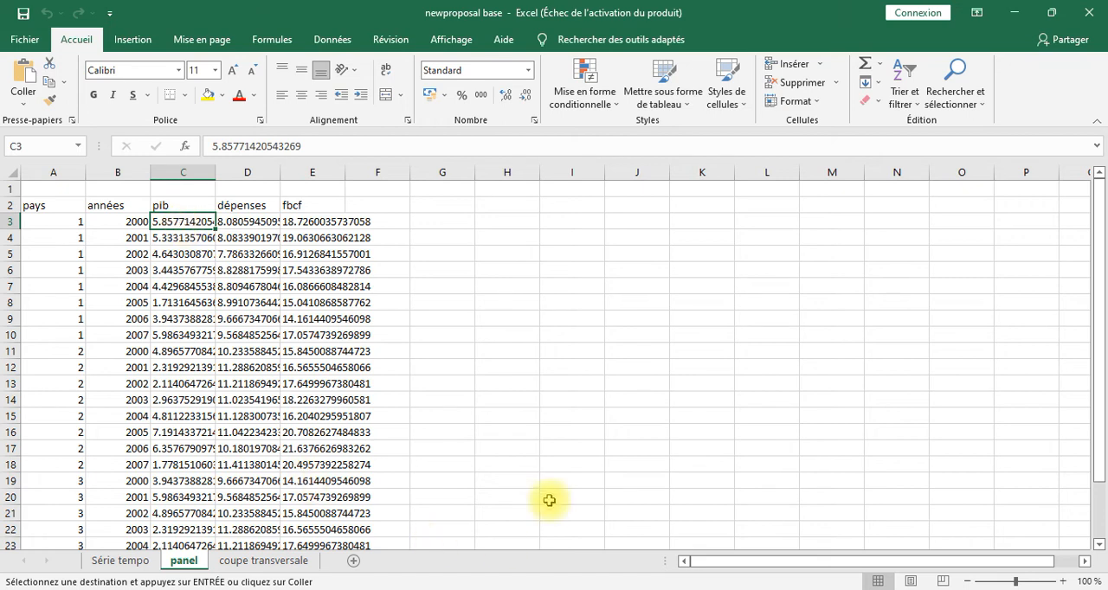
left_click_drag(1101, 400, 1098, 457)
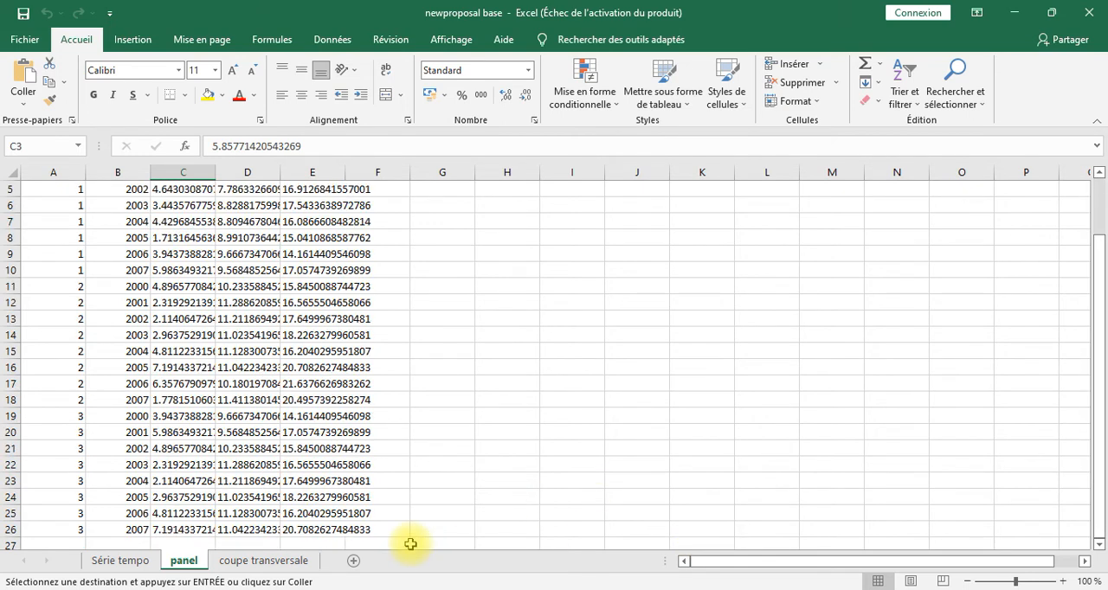
left_click(327, 531, "shift")
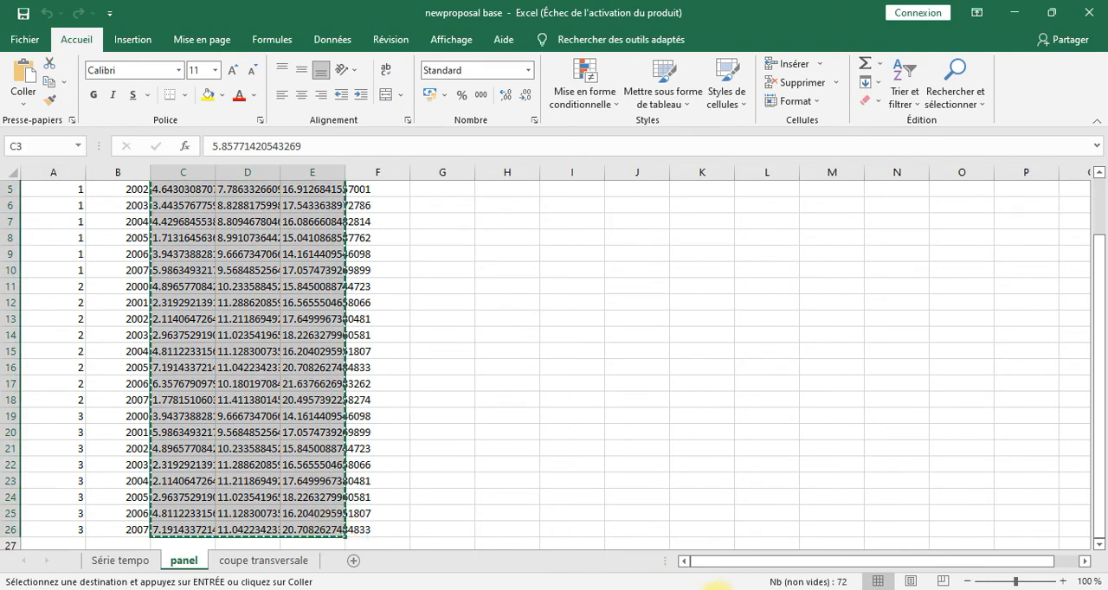
Step: Return to EViews, paste the copied values into the empty group from row 1 - 00, and close the untitled group without keeping it
left_click(723, 589)
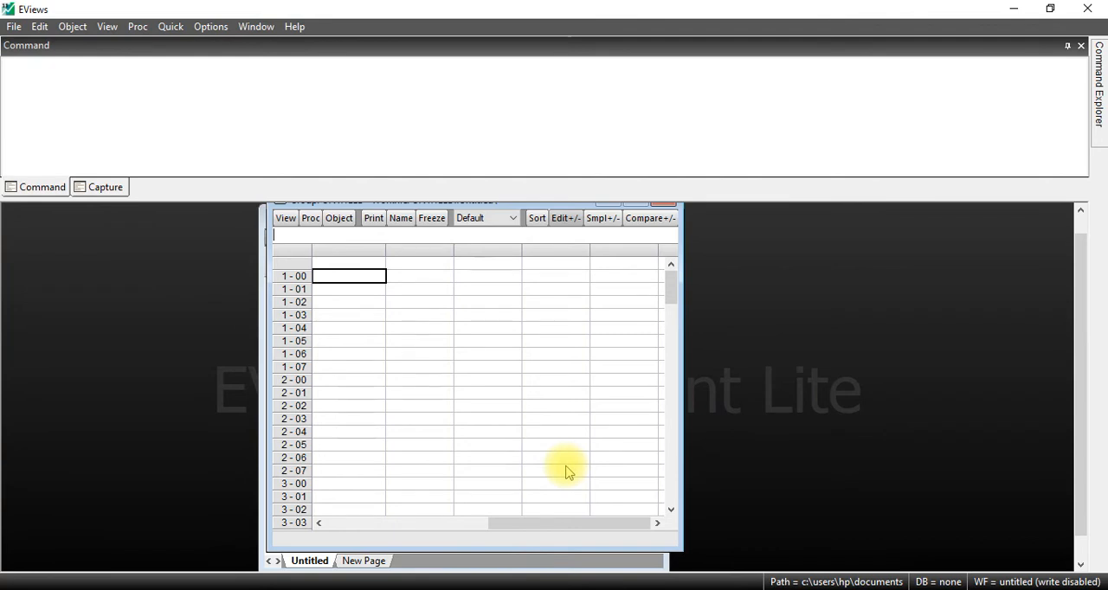
left_click(354, 262)
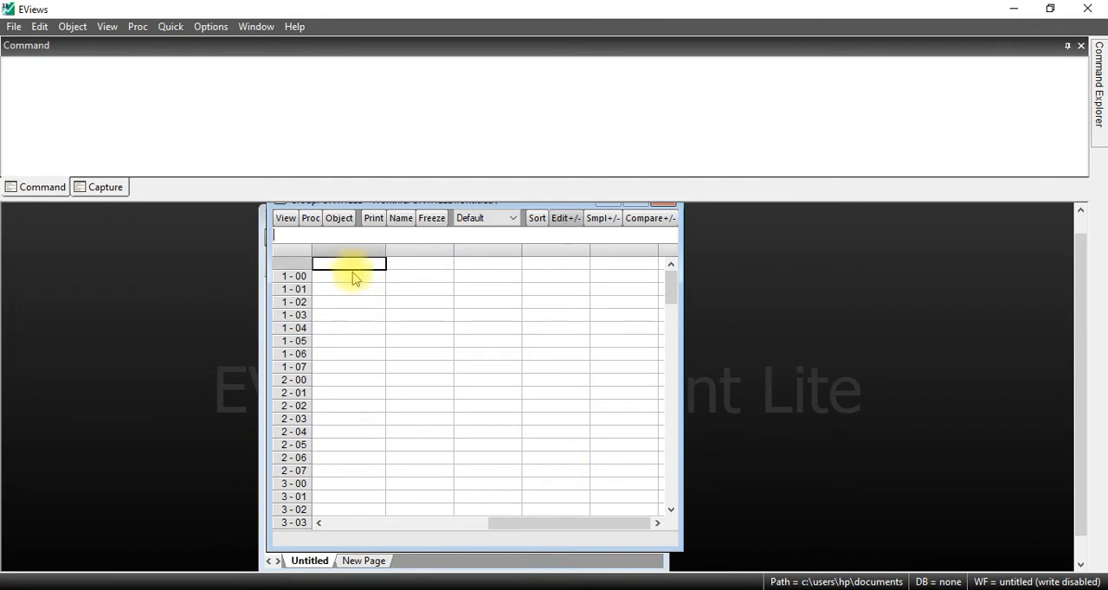
left_click(353, 277)
right_click(353, 279)
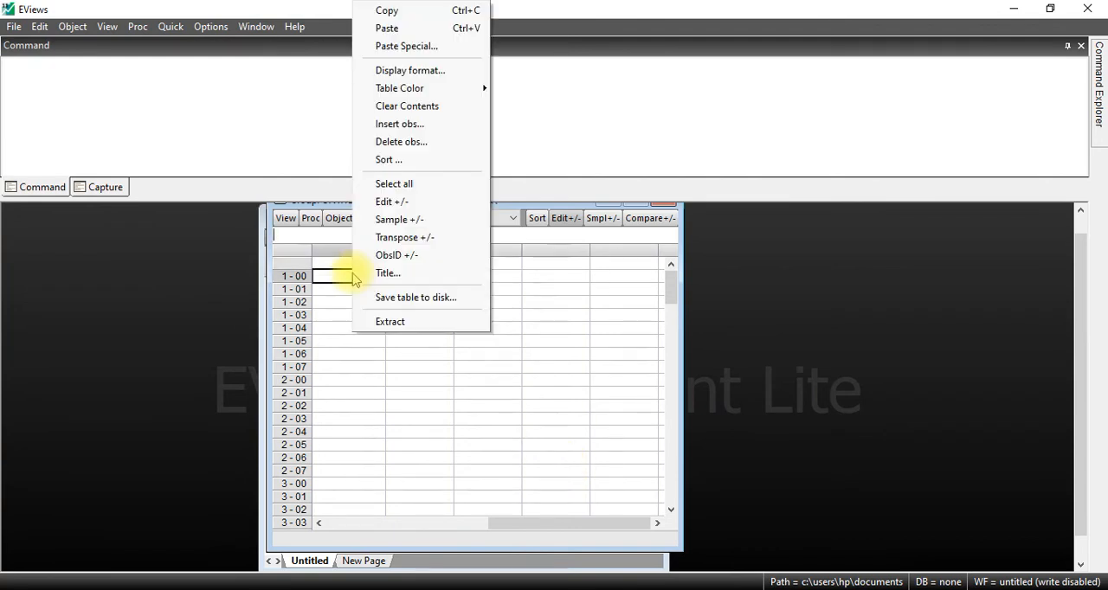
left_click(394, 33)
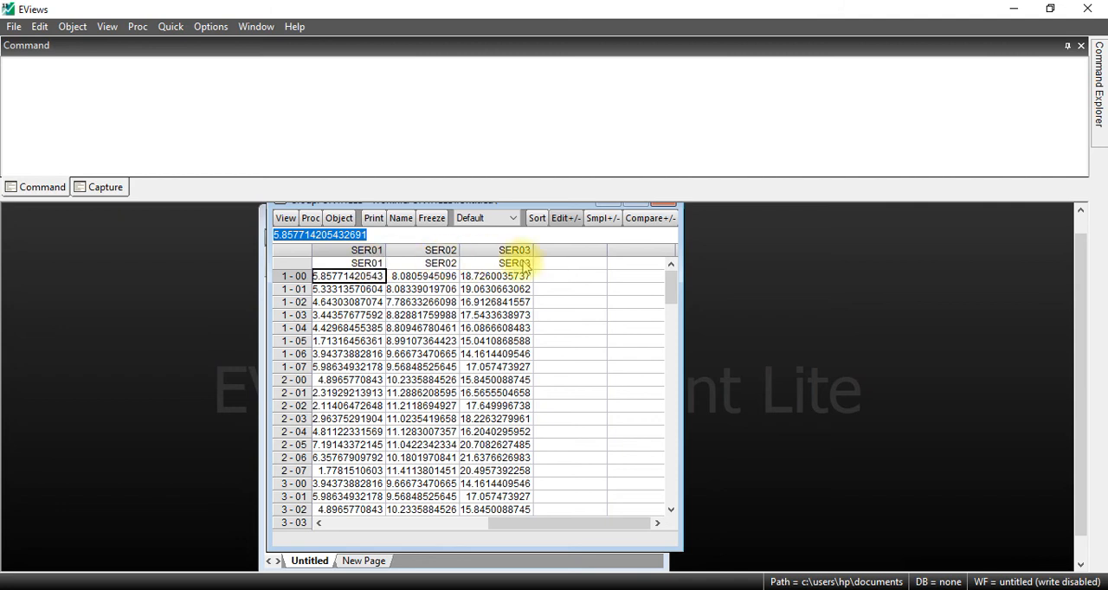
left_click(674, 208)
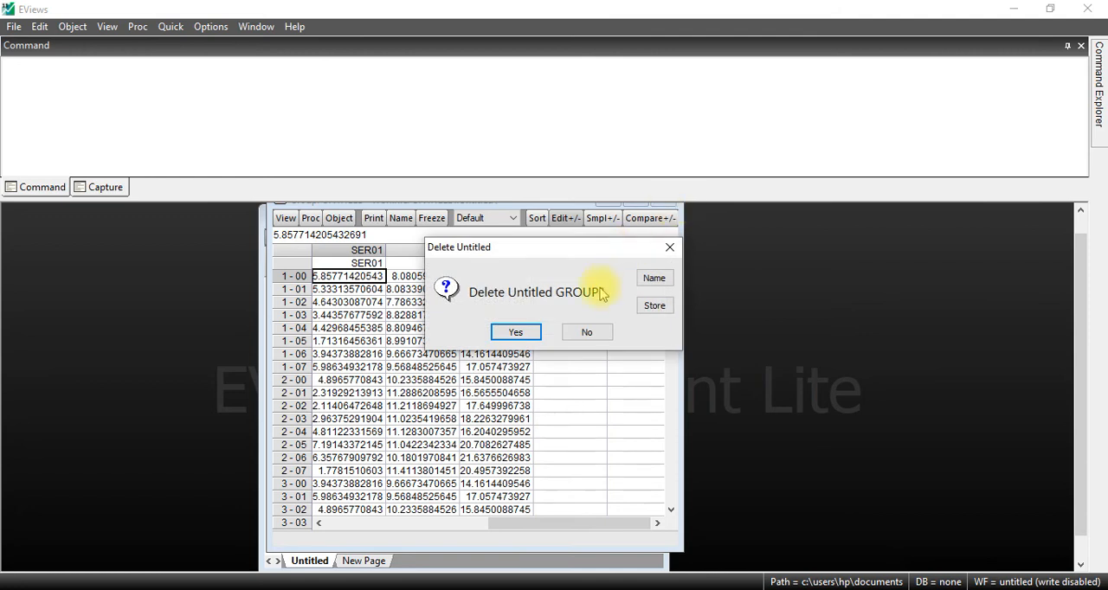
left_click(516, 334)
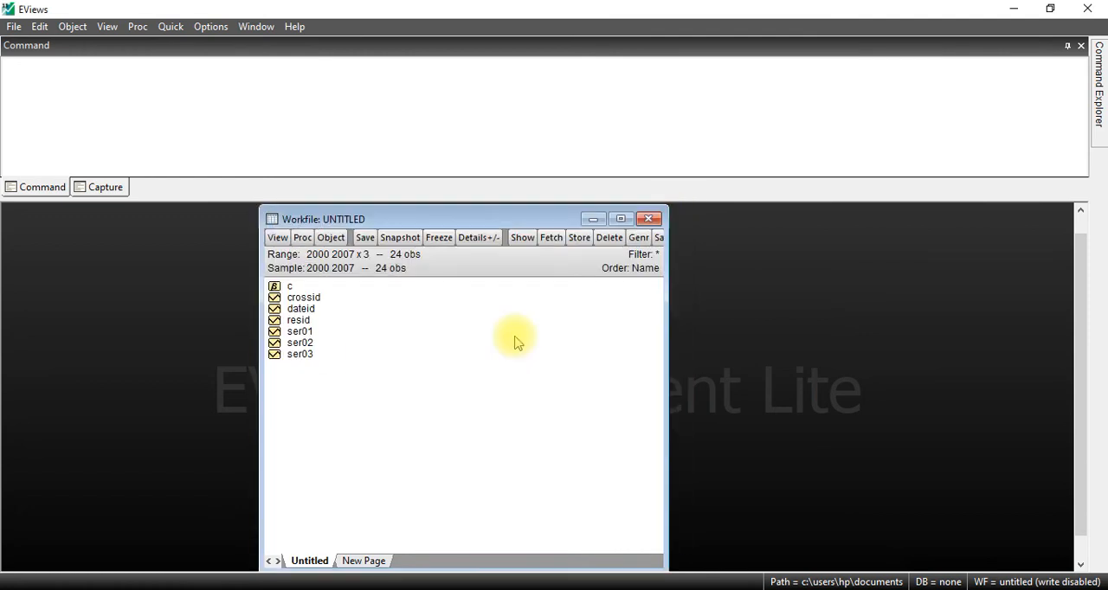
Step: Rename the series ser01 in the panel workfile as pib
left_click(296, 332)
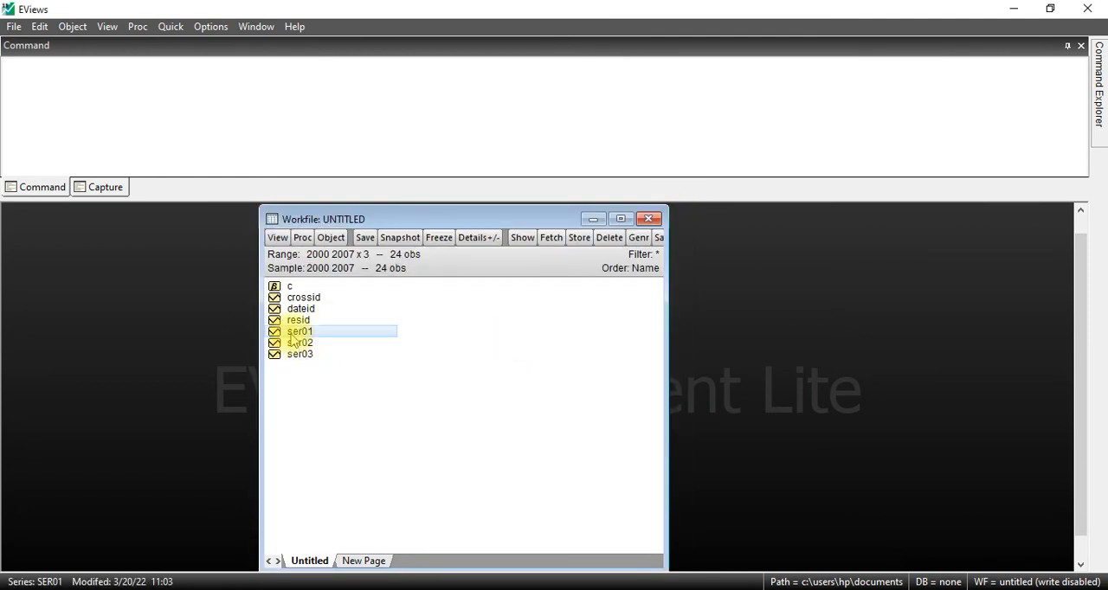
right_click(293, 334)
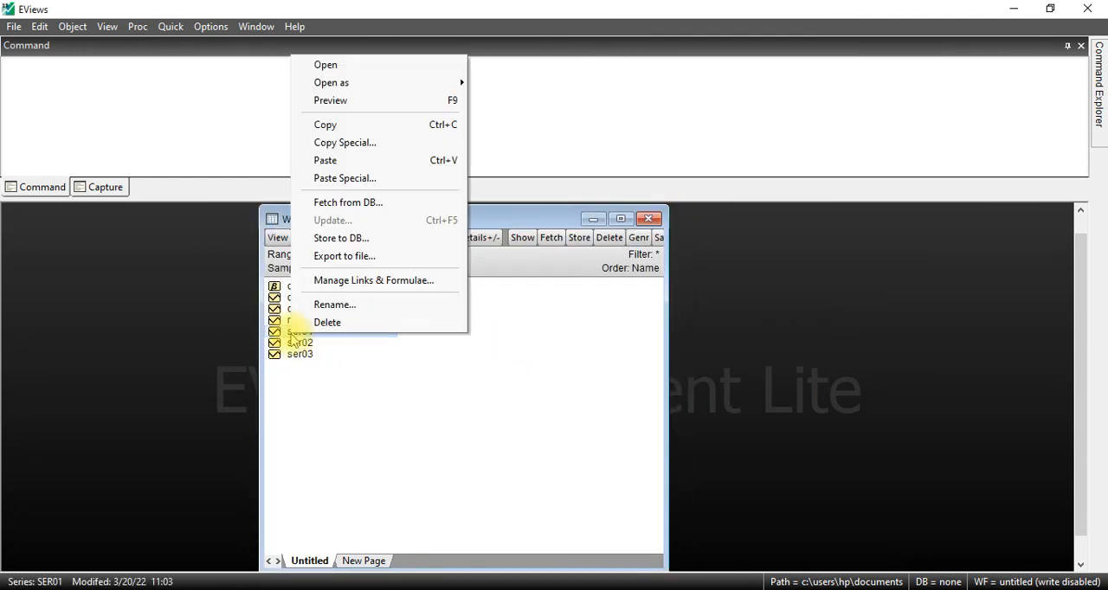
left_click(334, 305)
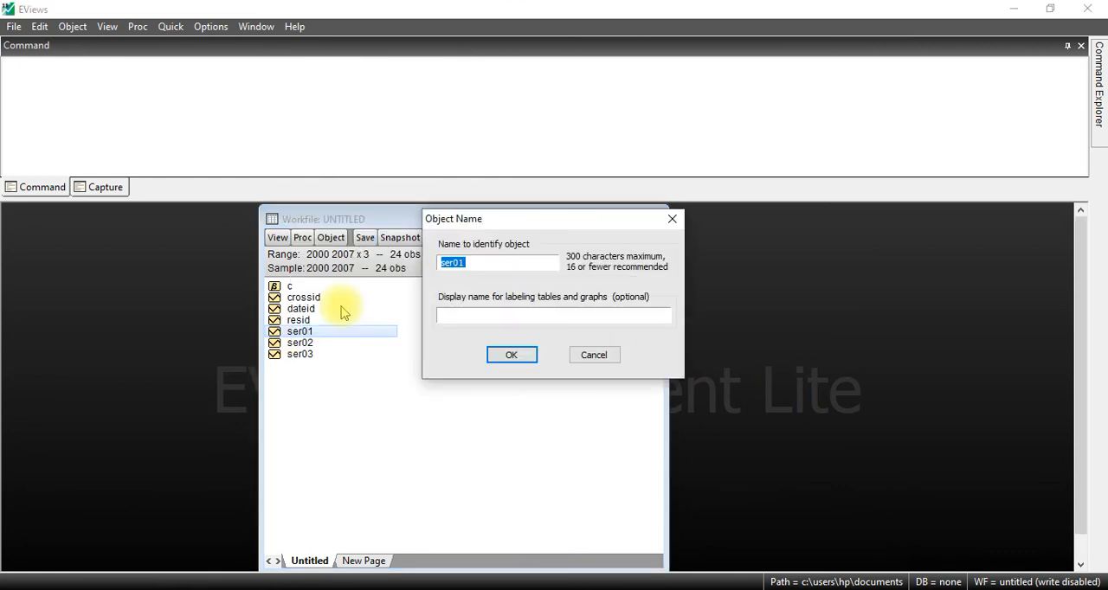
type("pib")
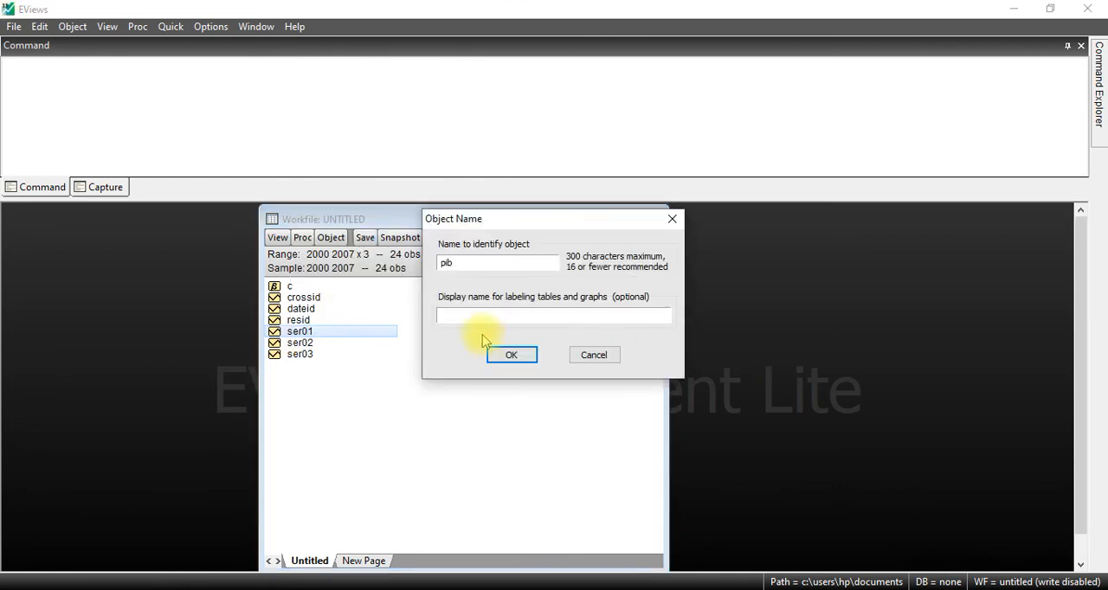
left_click(511, 356)
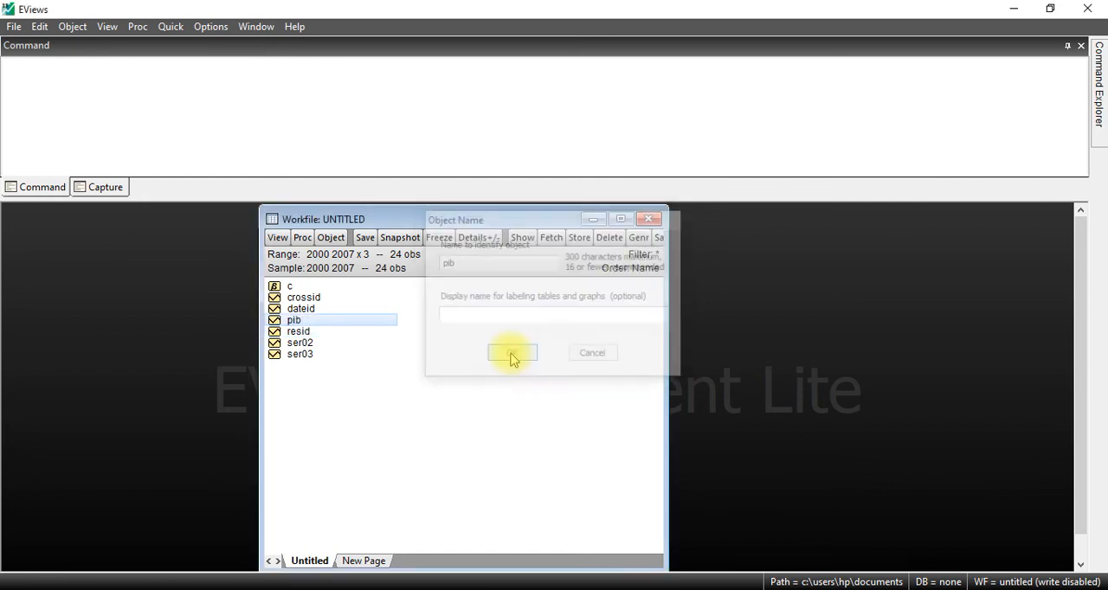
Step: Rename the series ser02 in the panel workfile as depenses
left_click(316, 345)
right_click(315, 345)
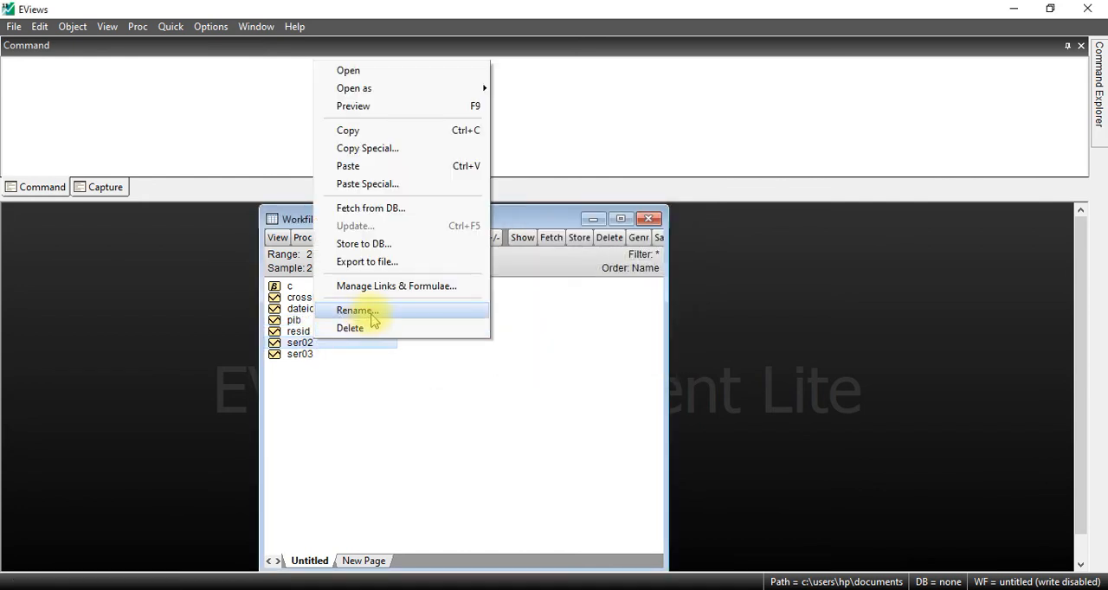
left_click(374, 310)
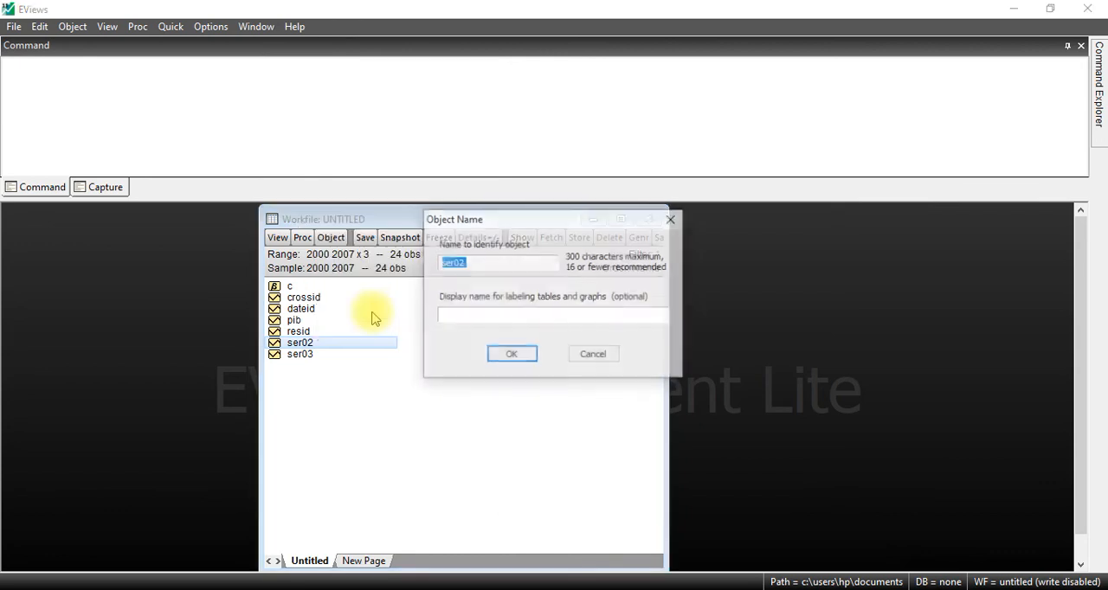
type("depenses")
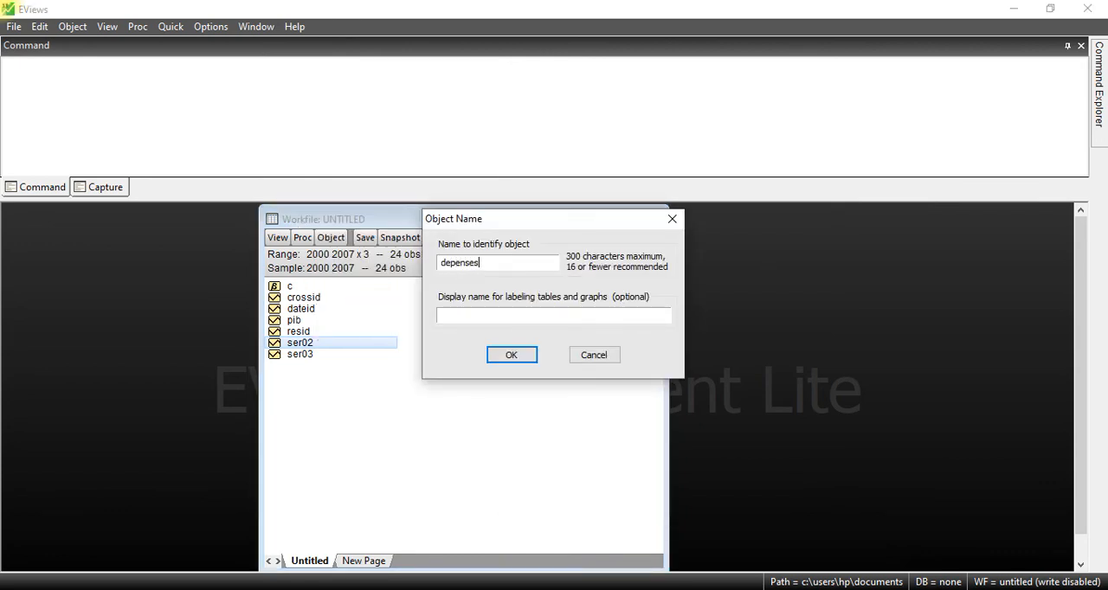
left_click(509, 357)
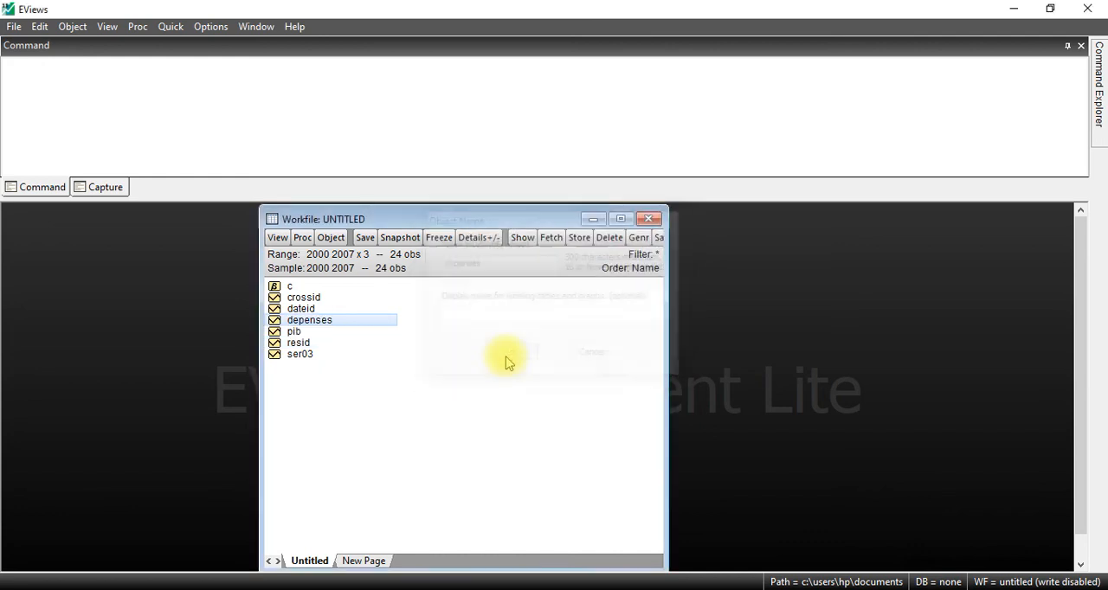
Step: Rename the series ser03 in the panel workfile as fbcf
left_click(296, 356)
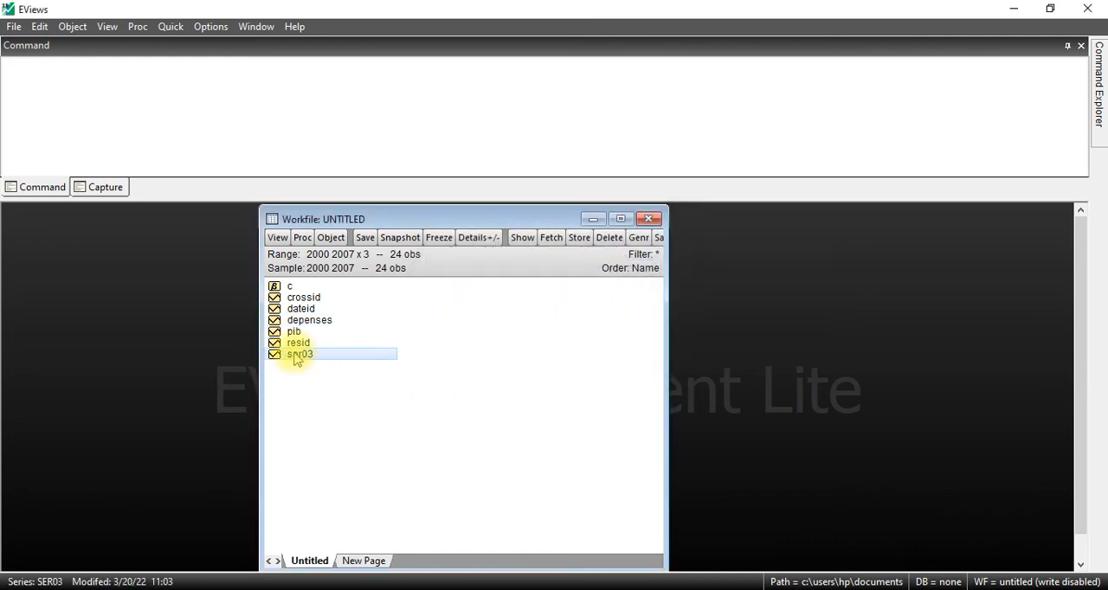
right_click(296, 359)
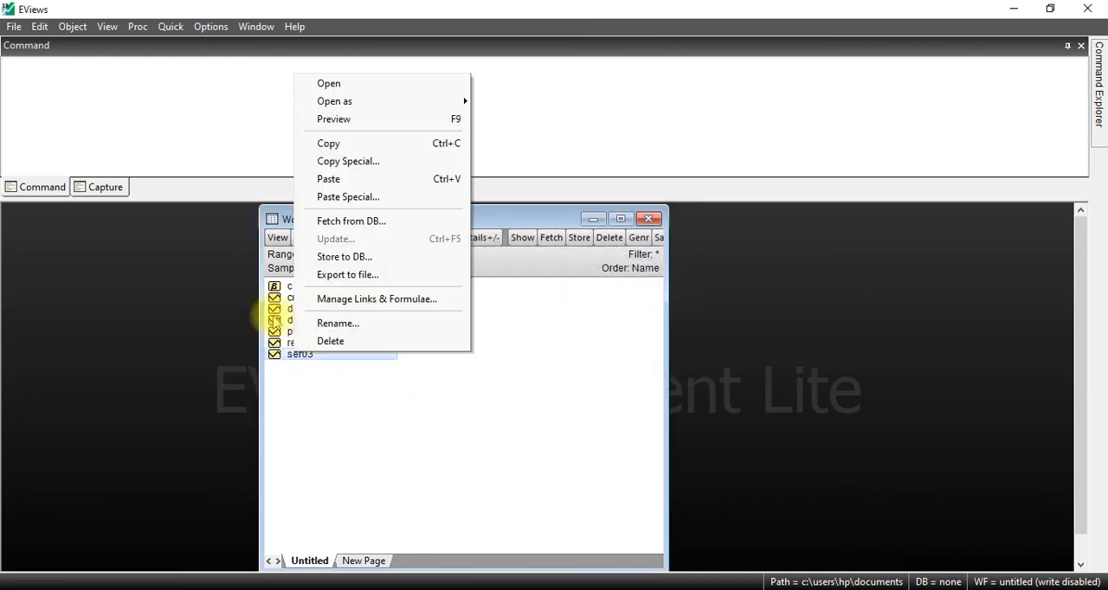
left_click(338, 324)
type("f")
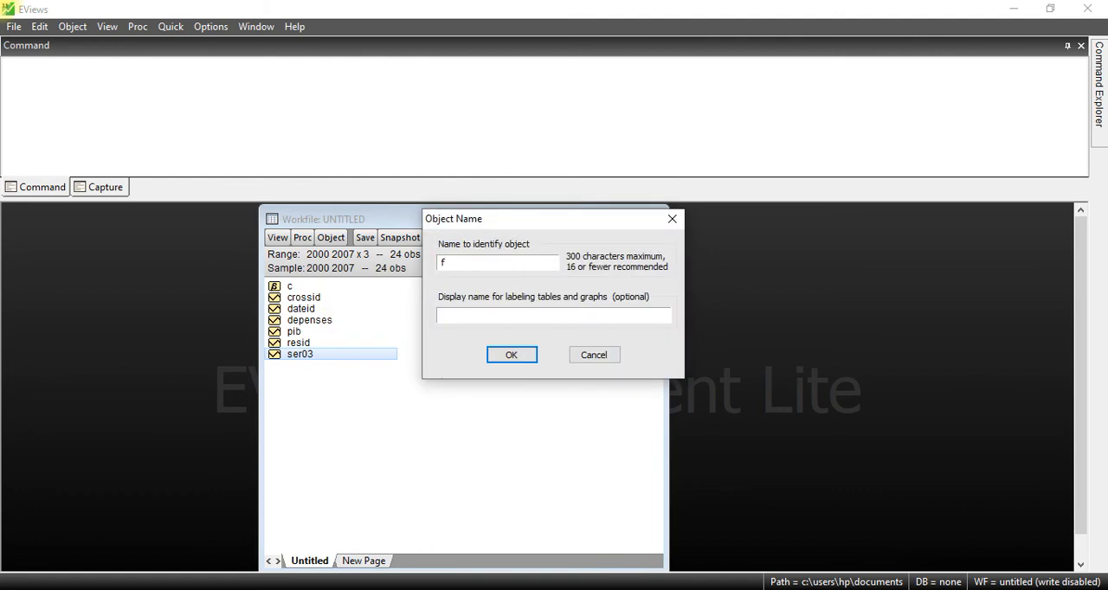
type("bcf")
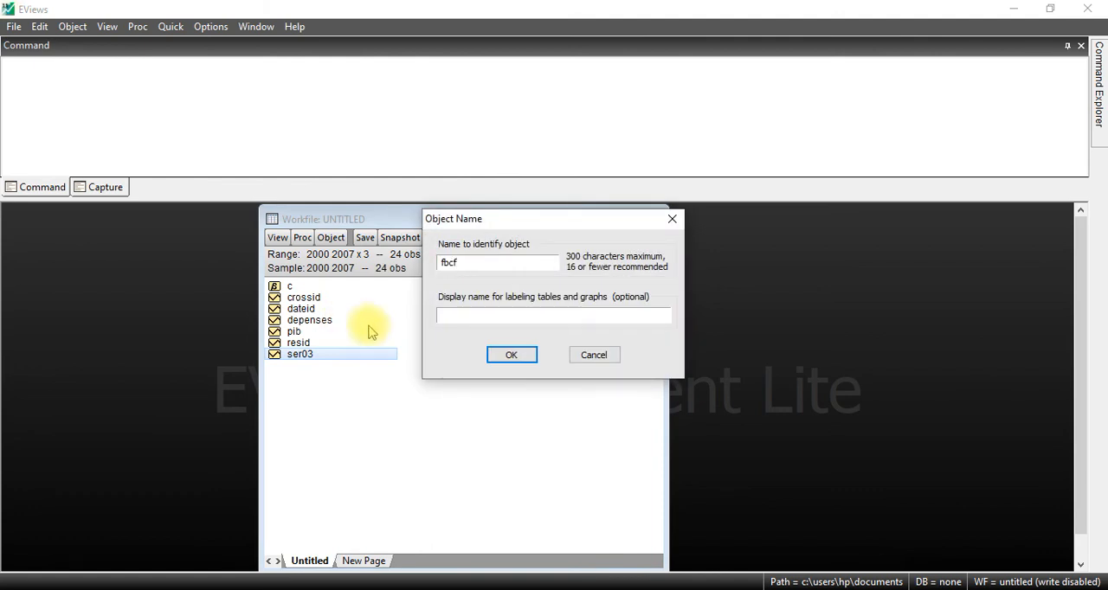
left_click(491, 356)
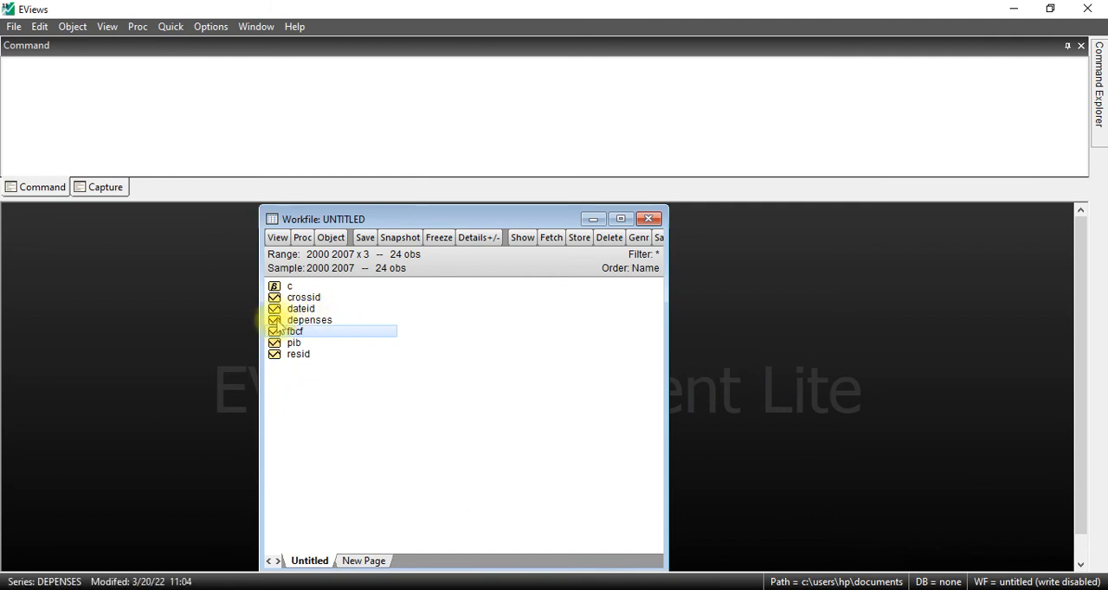
Step: Open the series pib, fbcf and depenses together as a group, in that order, and view the data from the first row
left_click(278, 322)
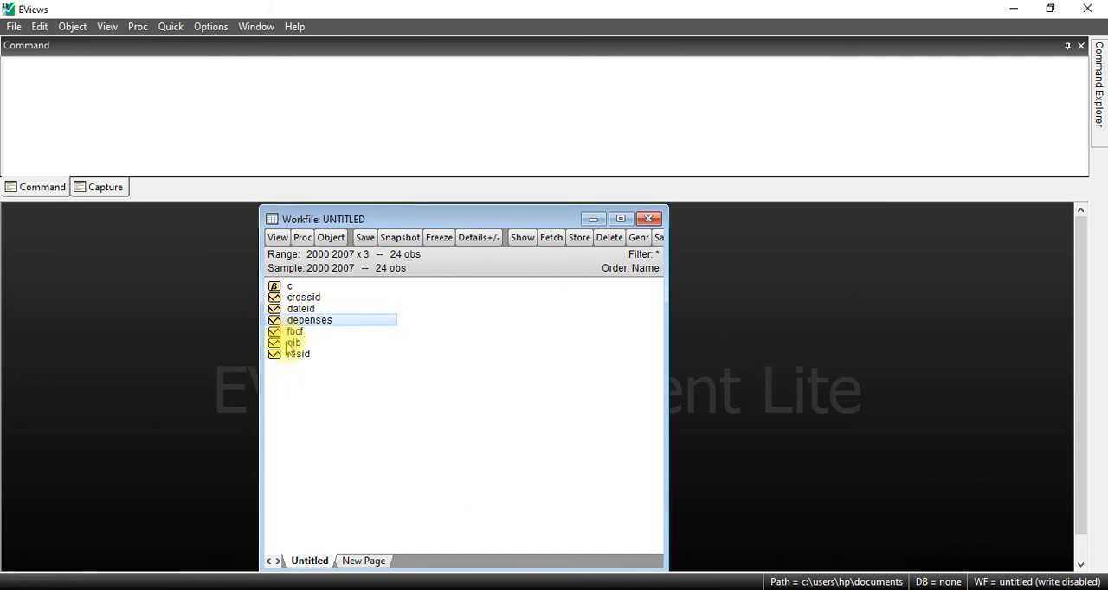
left_click(289, 345)
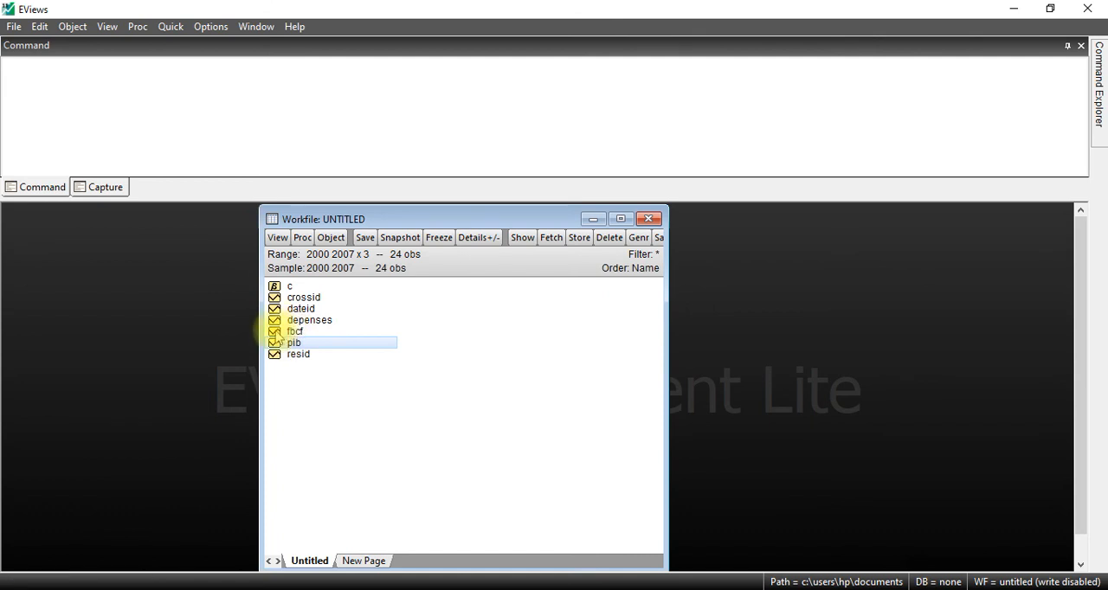
left_click(279, 333, "ctrl")
left_click(279, 322, "ctrl")
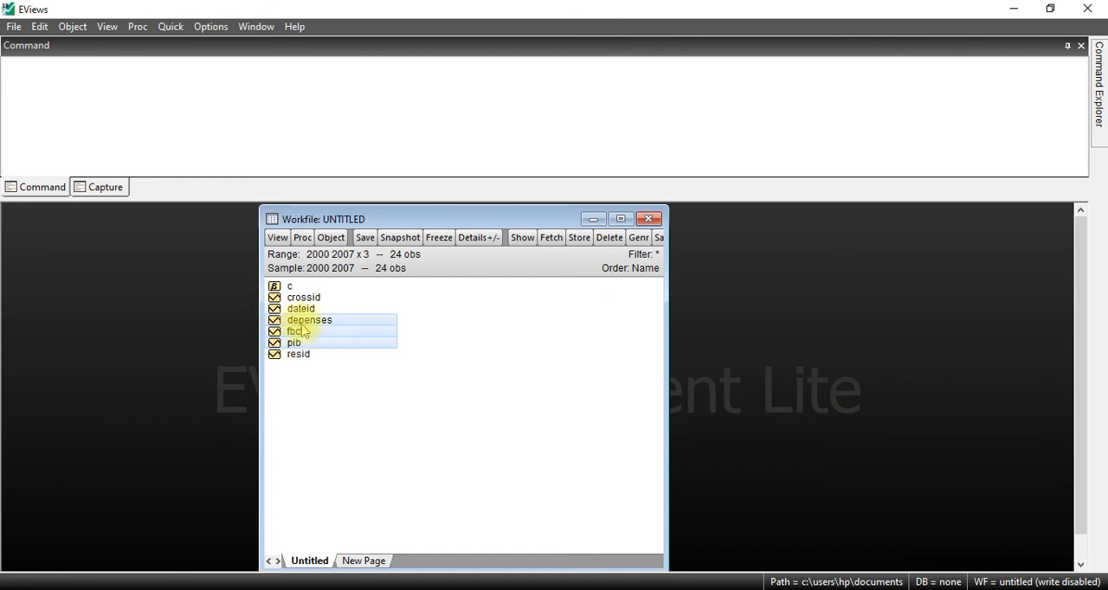
right_click(306, 334)
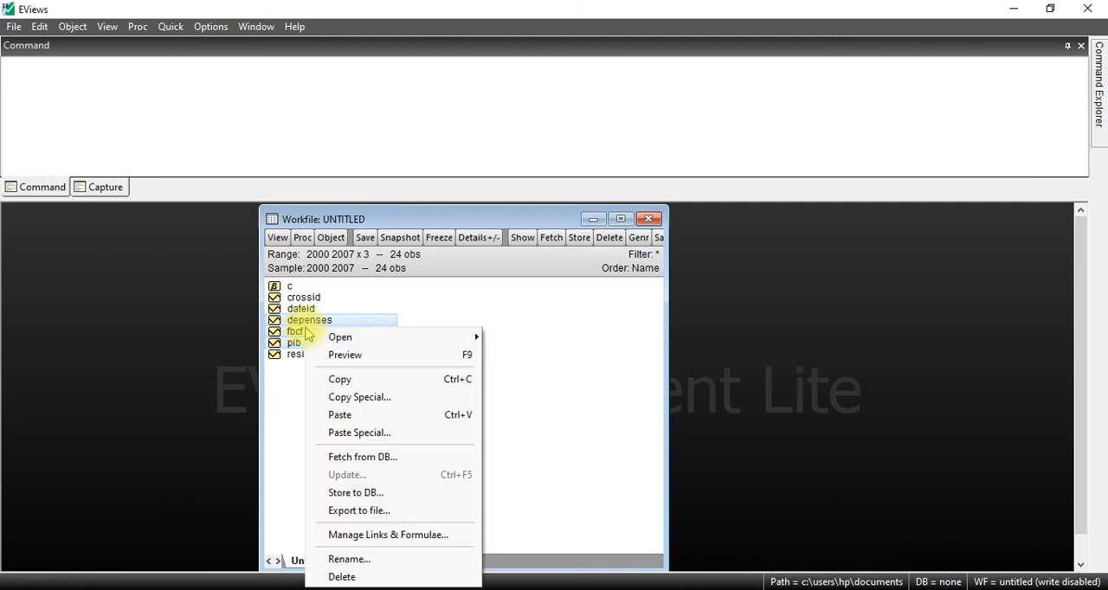
mouse_move(341, 340)
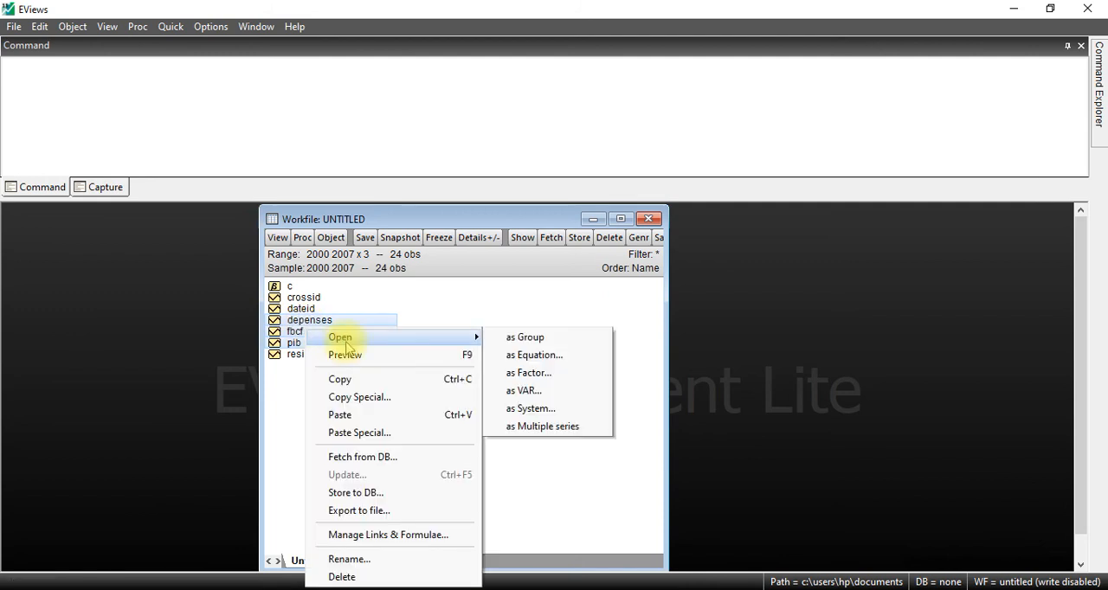
left_click(519, 338)
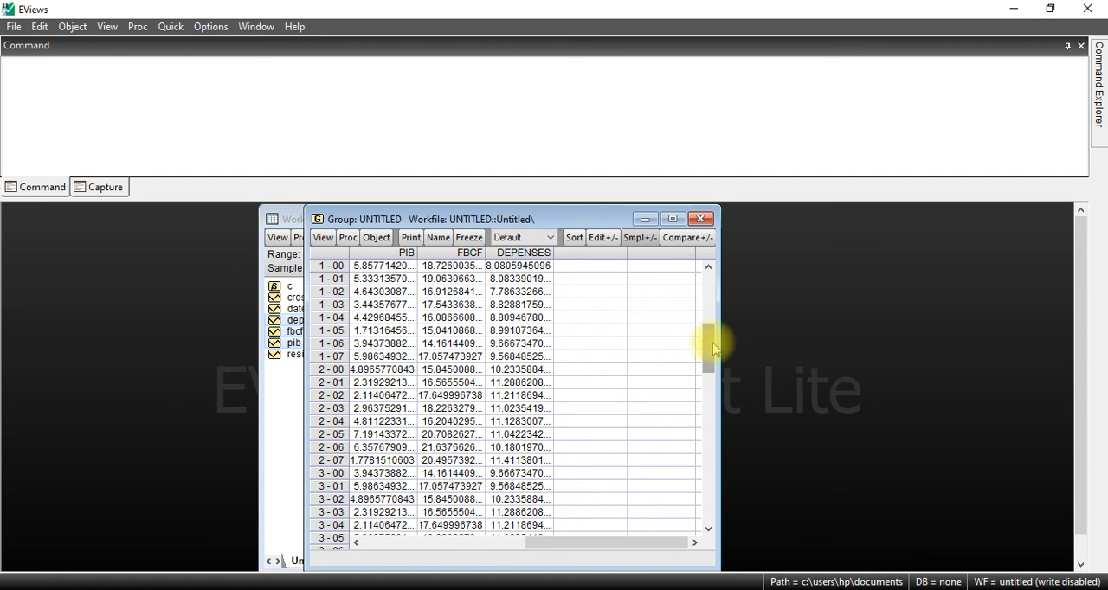
scroll(715, 316, "up", 1)
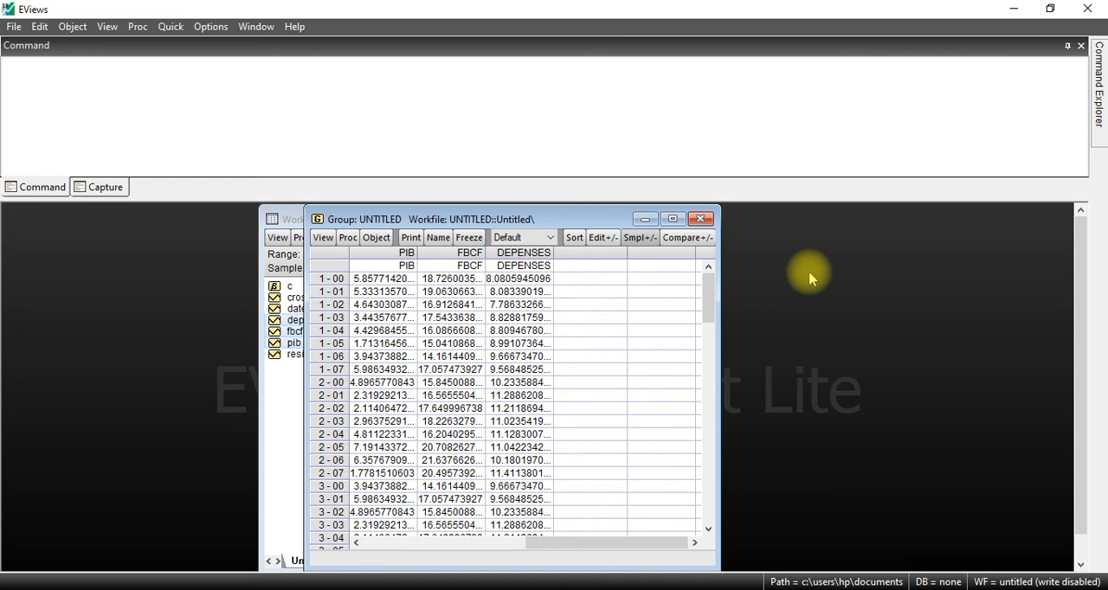
Step: Close and delete the untitled group, and close the panel workfile without saving it
left_click(700, 219)
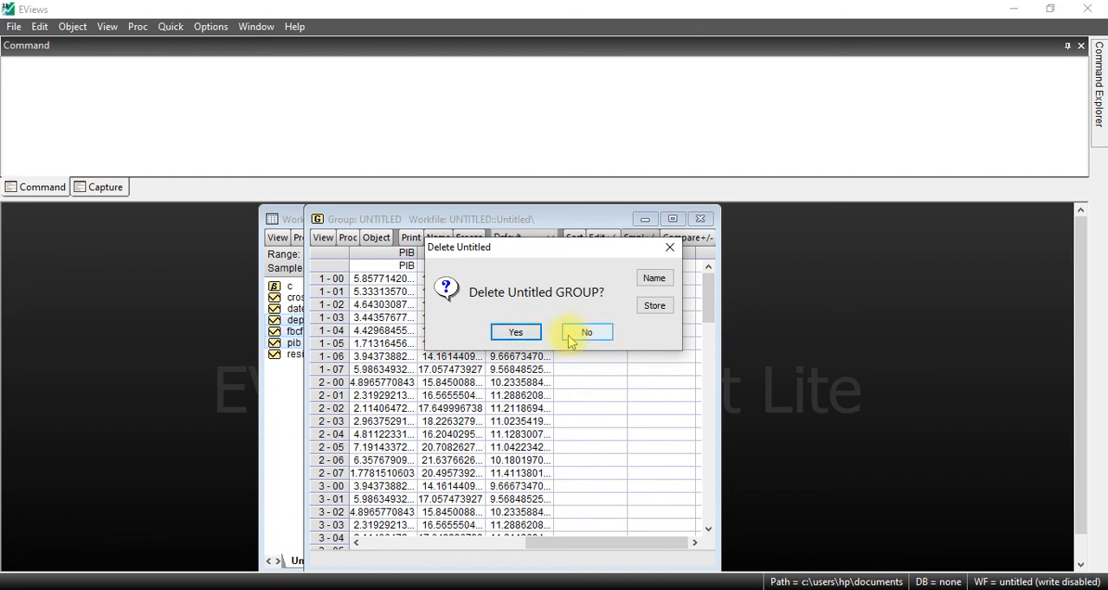
left_click(516, 333)
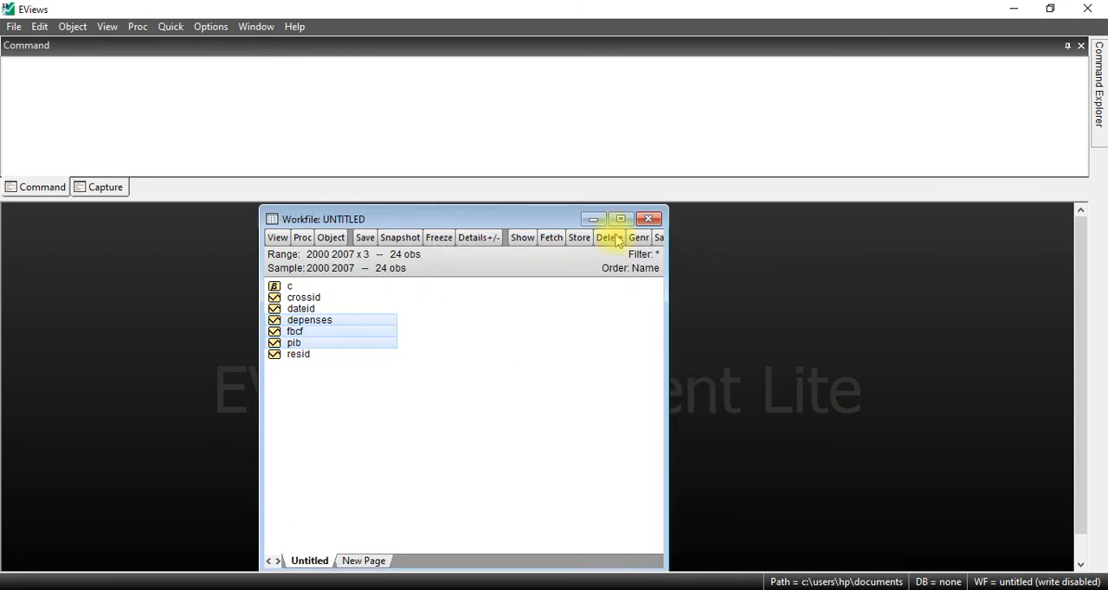
left_click(651, 220)
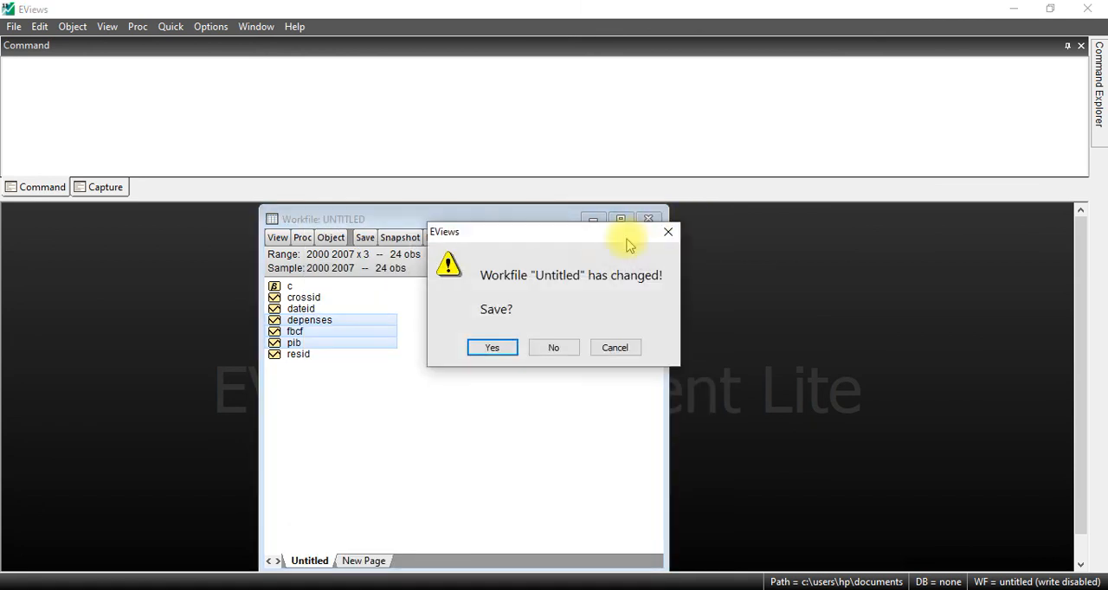
left_click(554, 348)
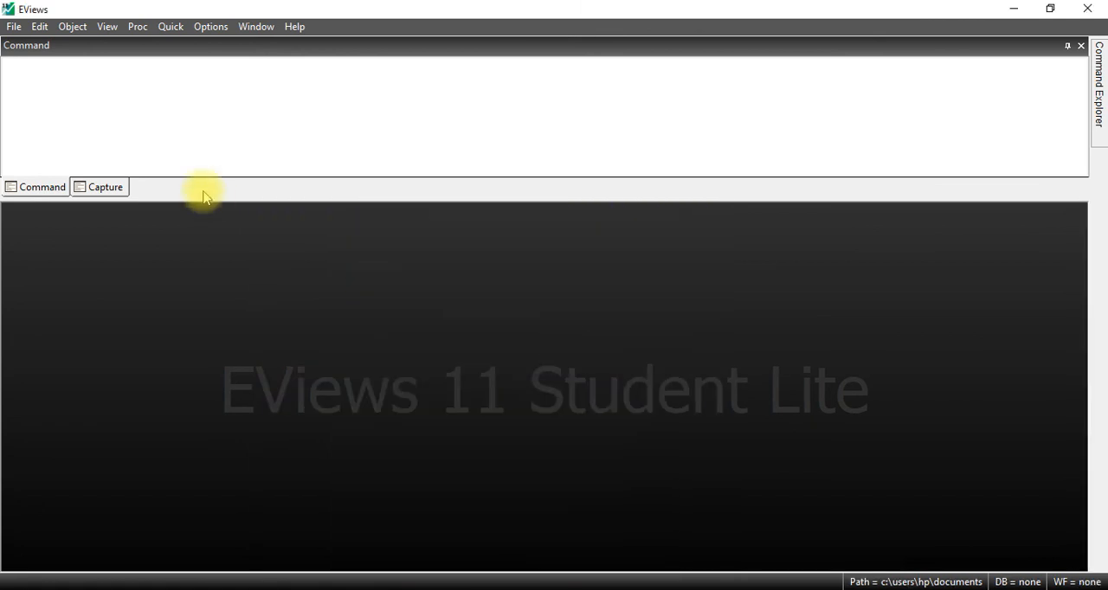
Step: Switch to the newproposal base workbook in Excel and display the coupe transversale sheet
left_click(661, 587)
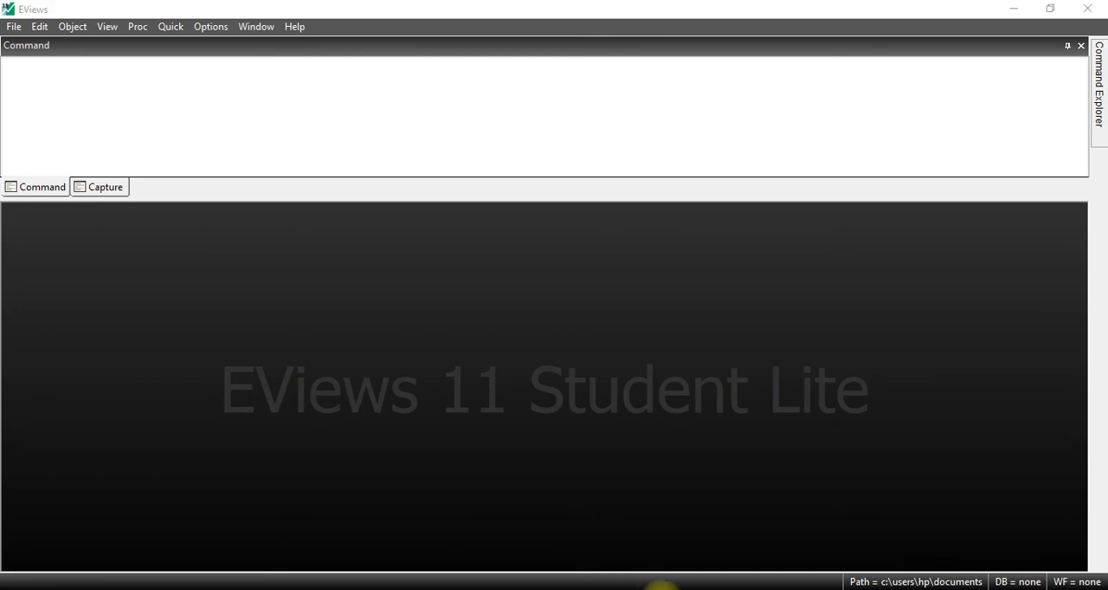
left_click(707, 554)
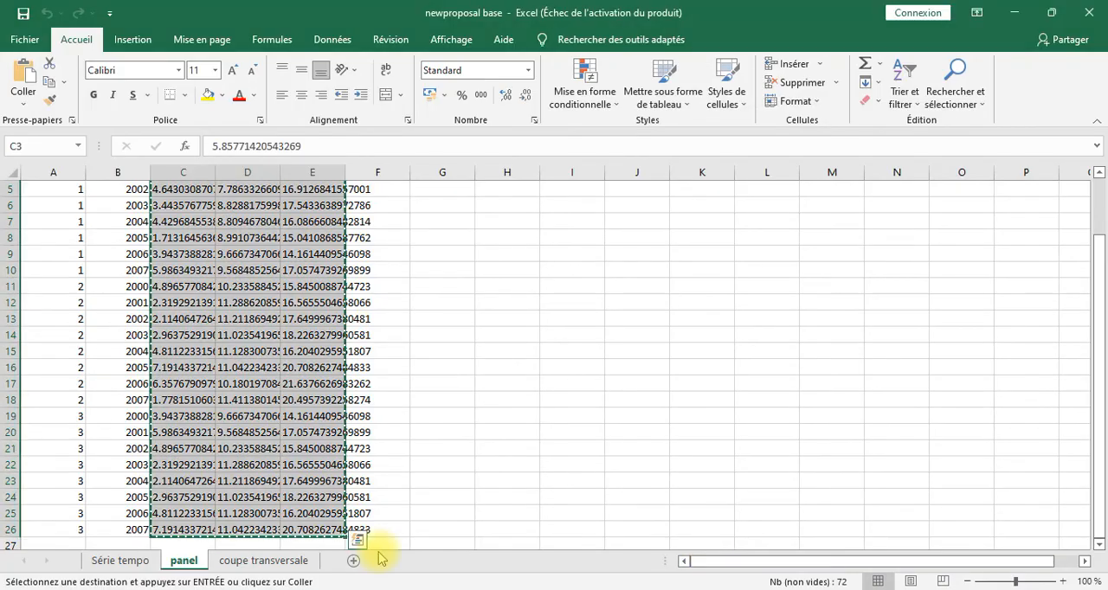
left_click(273, 561)
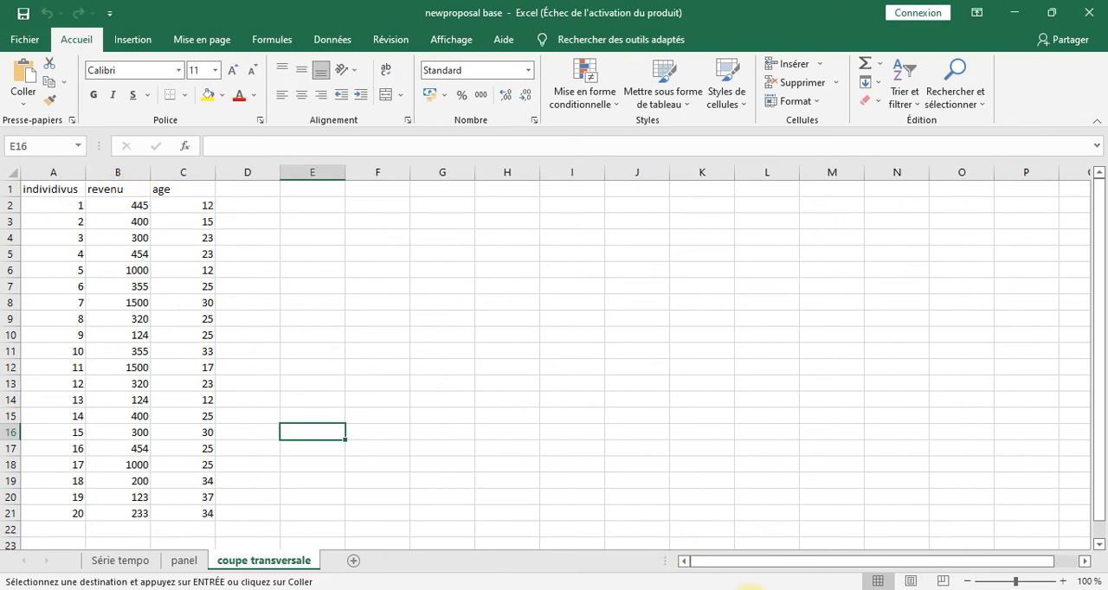
Step: Switch to EViews and create a new Unstructured / Undated workfile with 20 observations
left_click(735, 589)
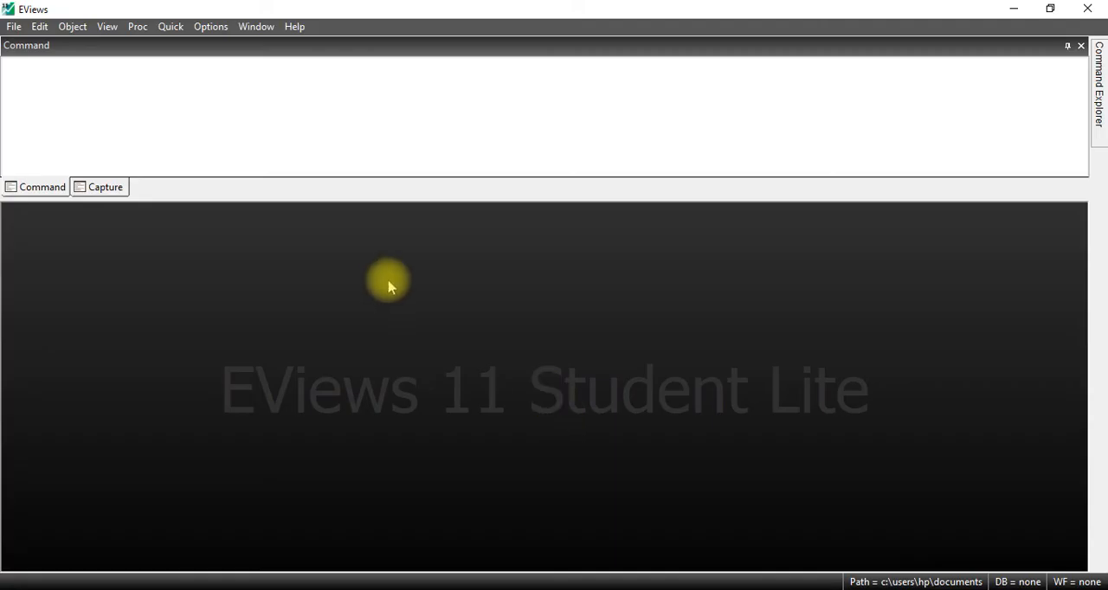
left_click(14, 26)
mouse_move(30, 44)
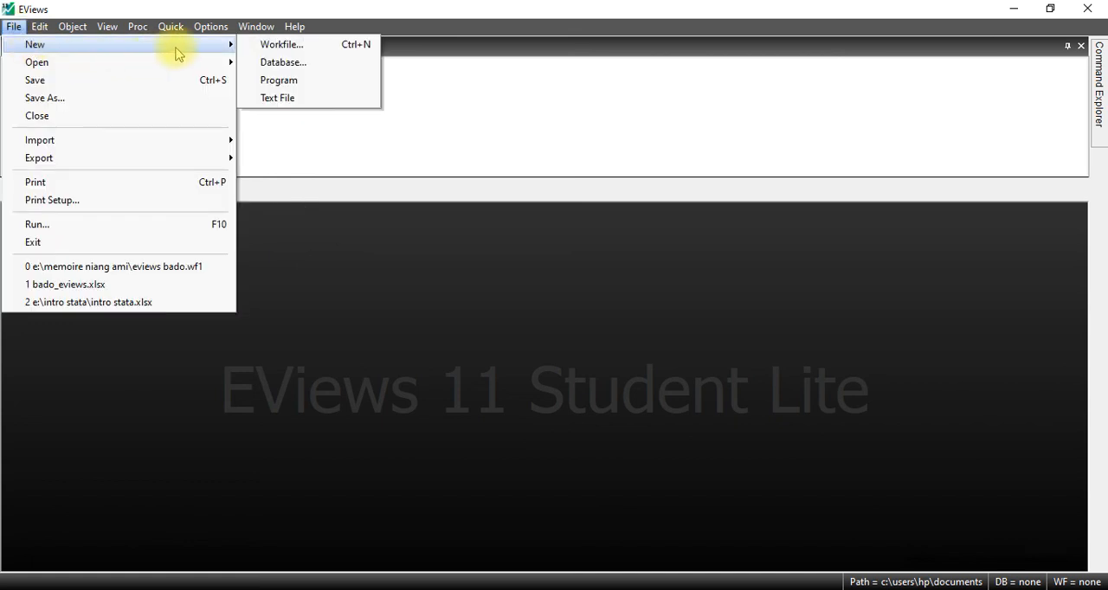
left_click(259, 48)
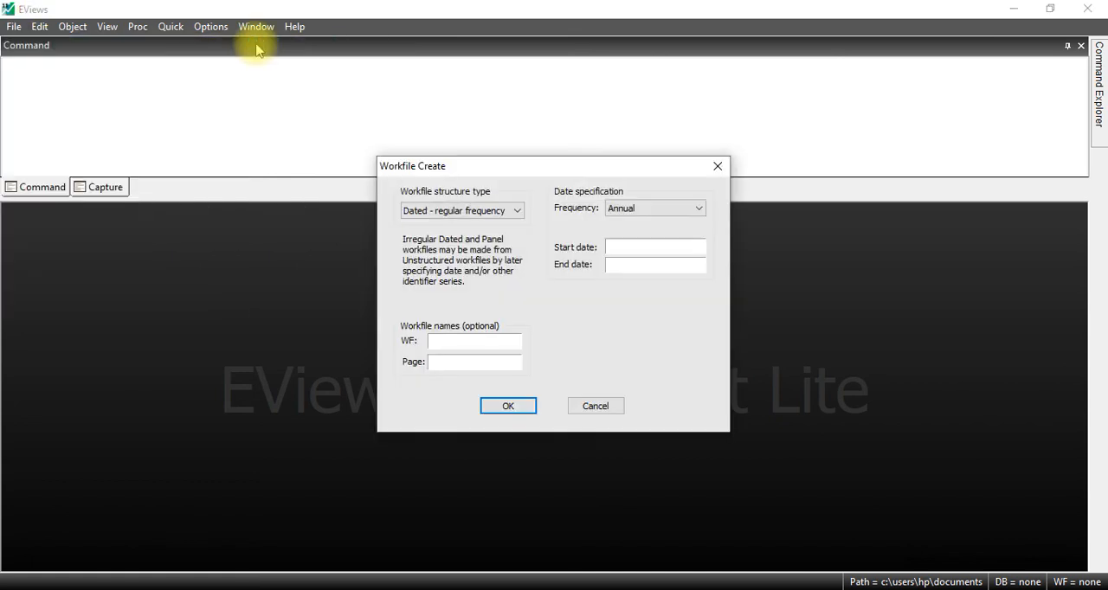
left_click(430, 212)
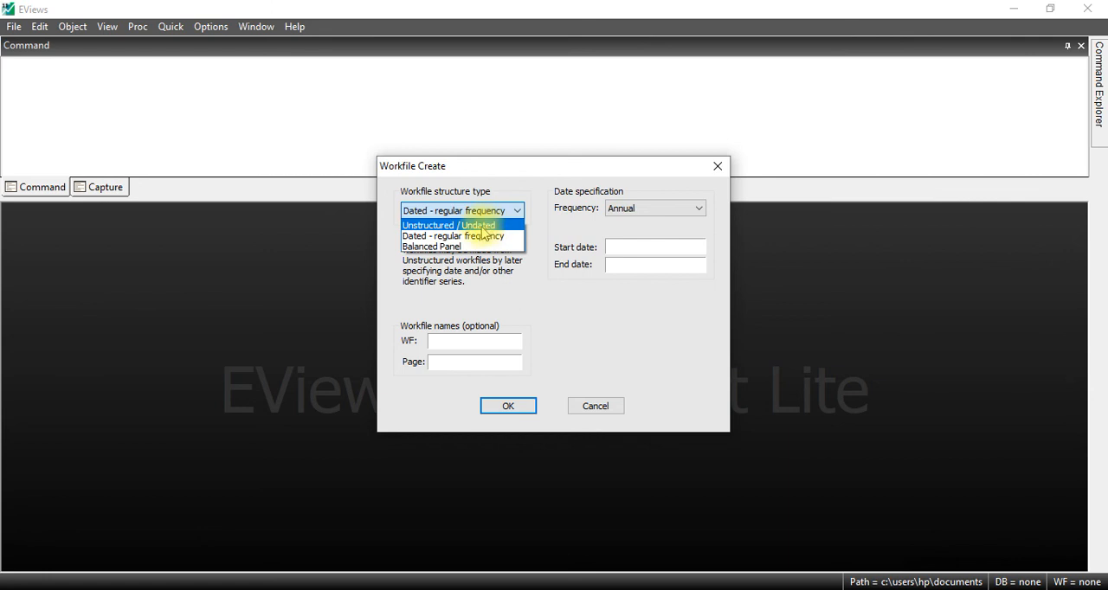
left_click(483, 226)
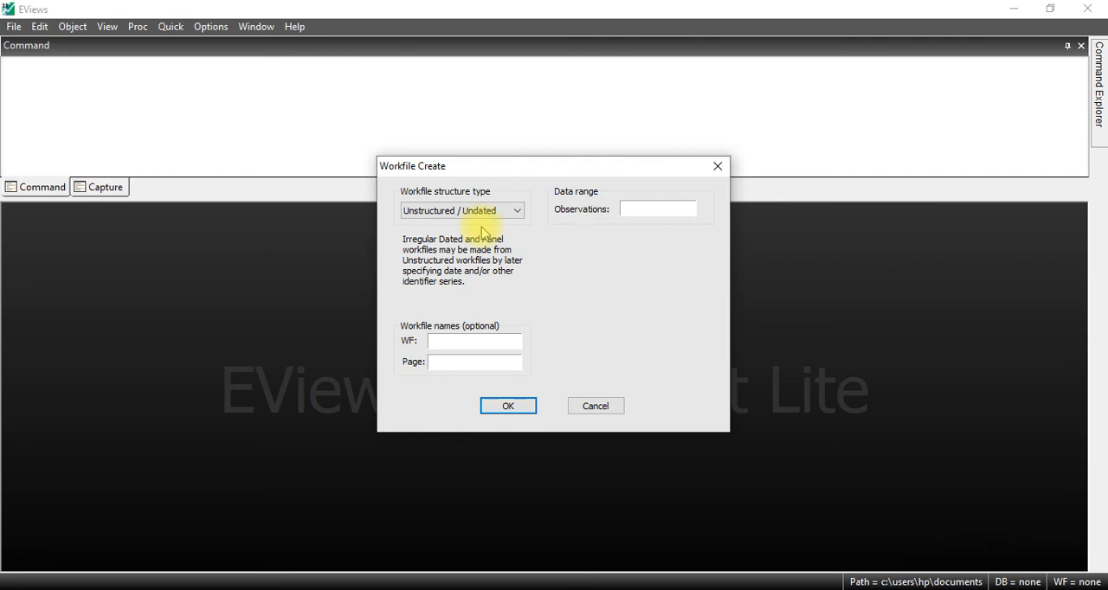
left_click(641, 209)
type("2")
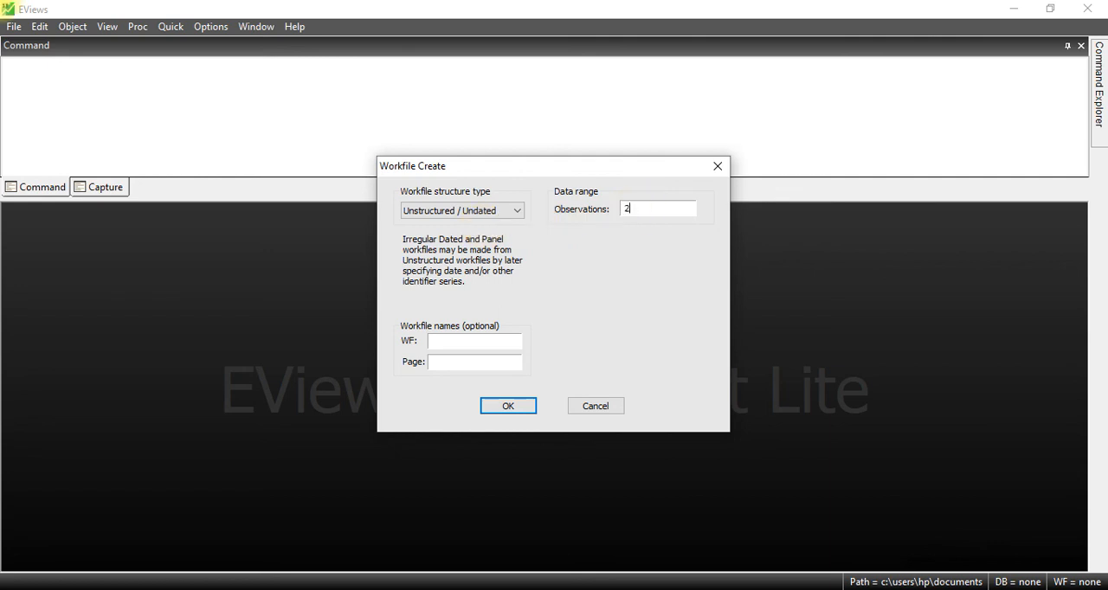
left_click(514, 407)
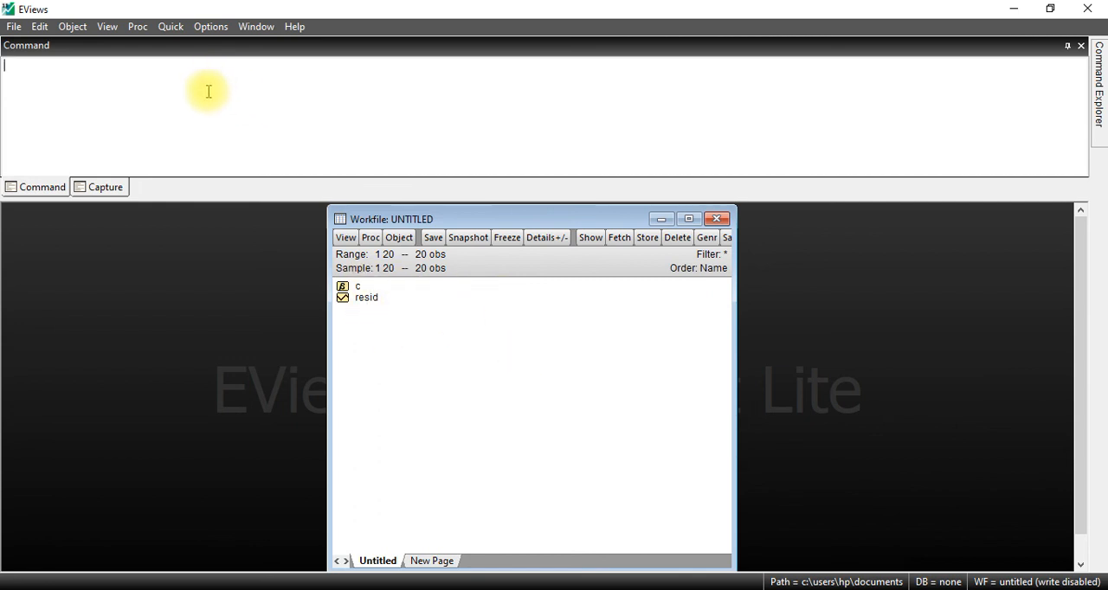
Step: Open an empty group for data entry in the new workfile and move its window slightly up and to the left
left_click(171, 27)
left_click(218, 117)
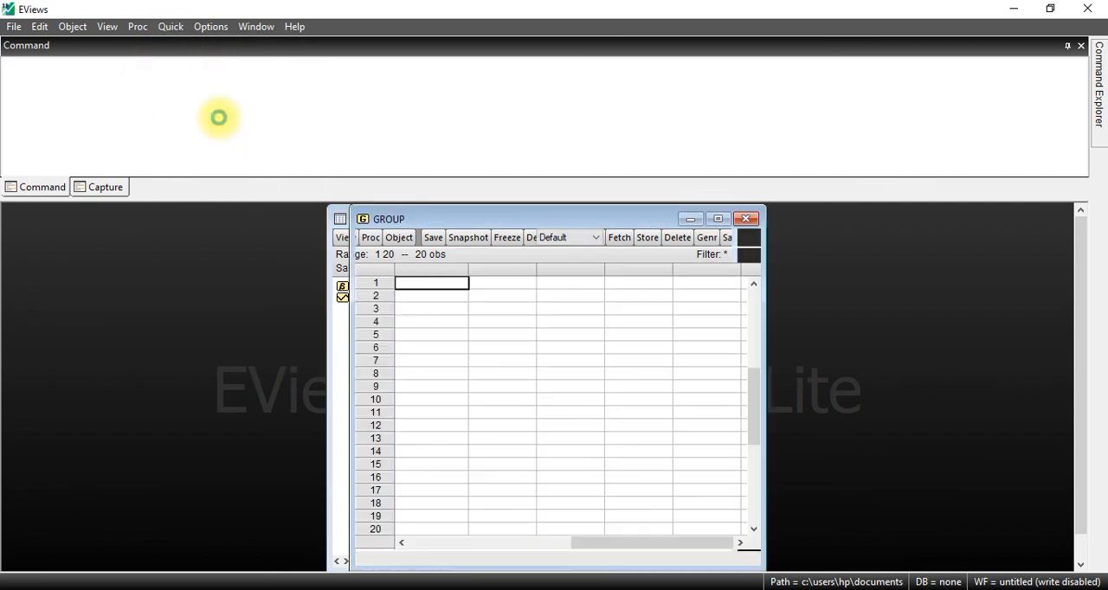
left_click_drag(421, 226, 378, 210)
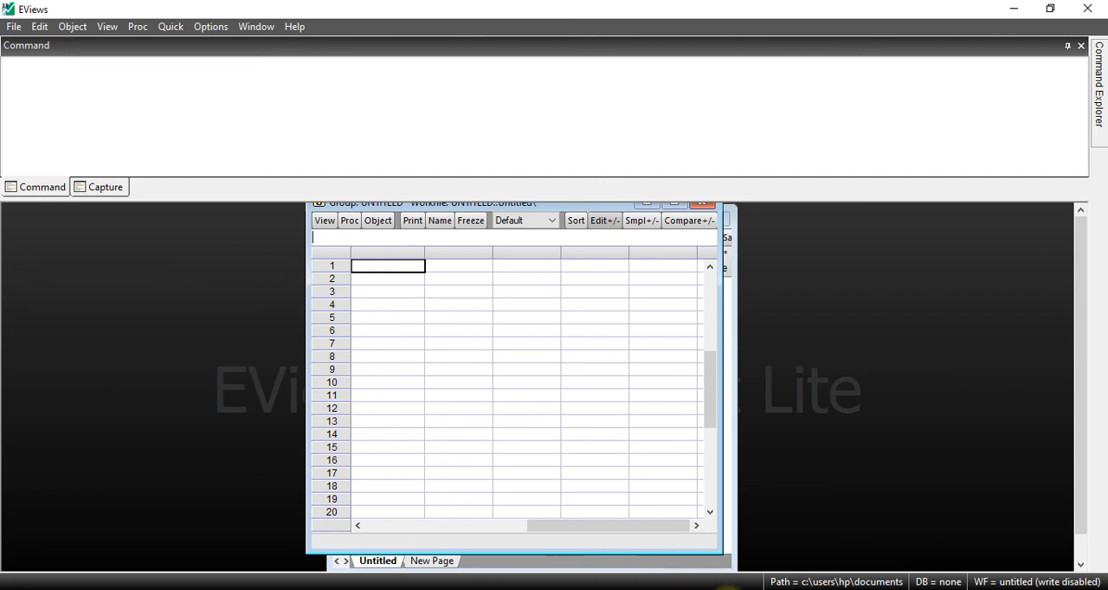
Step: Switch to Excel and copy the revenu and age values in B2:C21 of the coupe transversale sheet
key("alt+Tab")
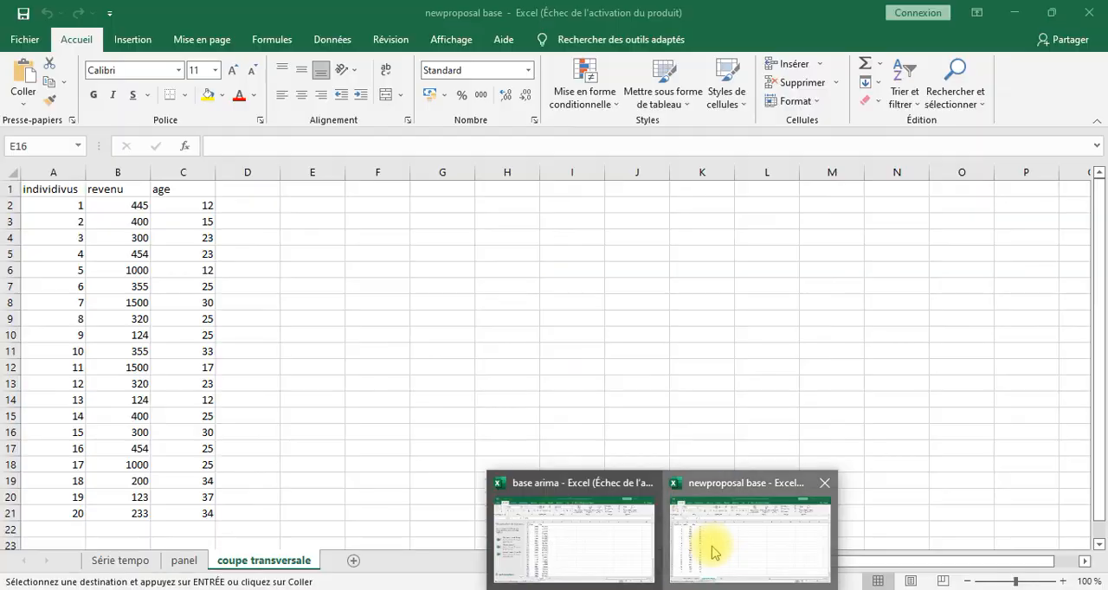
left_click(710, 549)
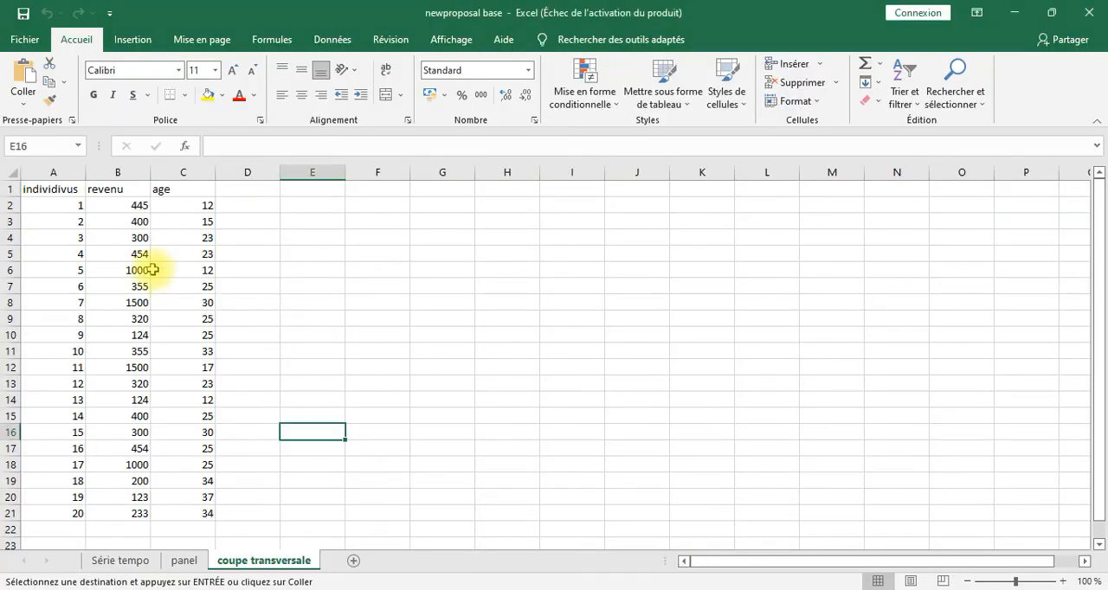
left_click(116, 209)
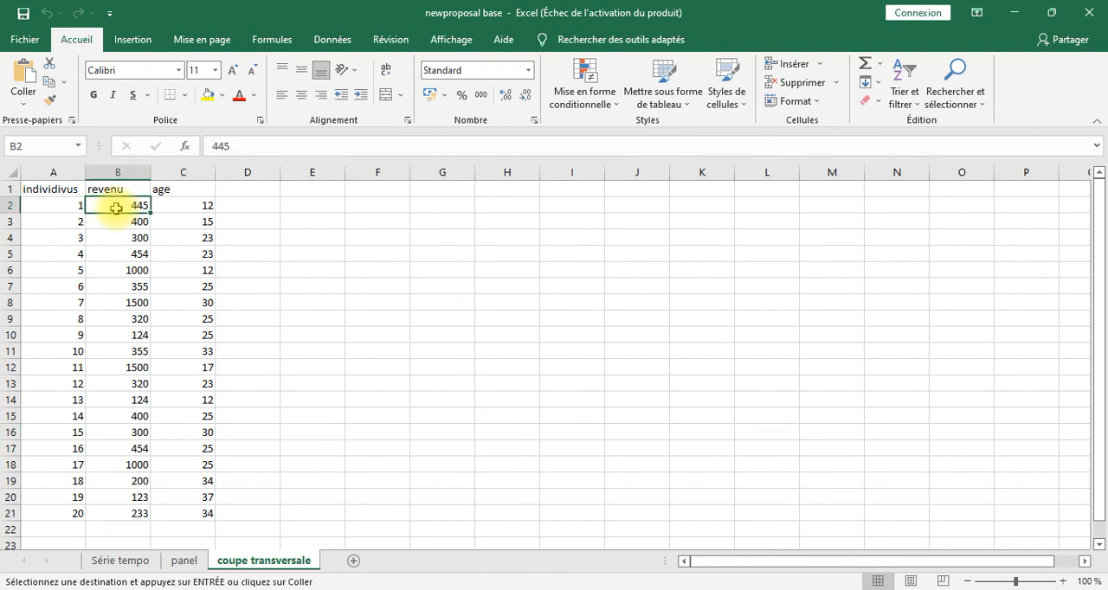
left_click(201, 515, "shift")
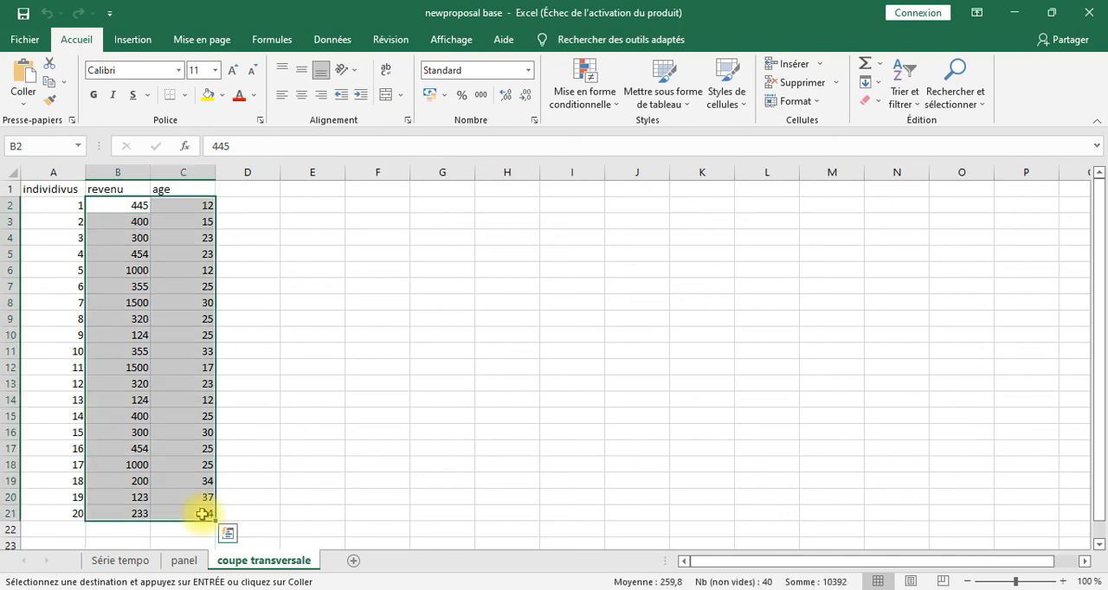
key("ctrl+c")
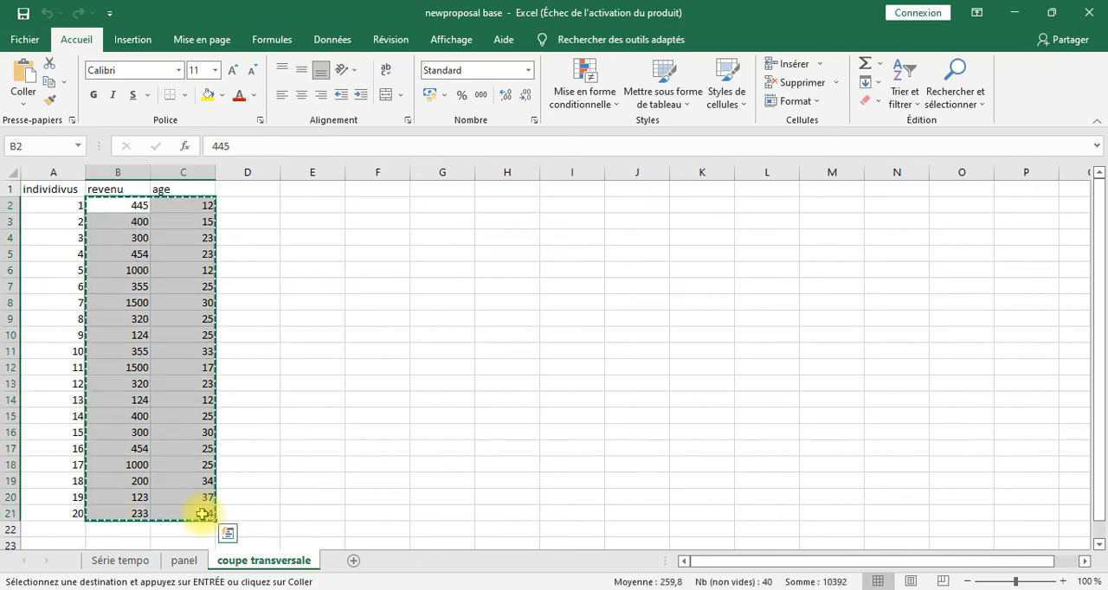
Step: Paste the copied values into the empty EViews group from row 1, and close and delete the untitled group
left_click(729, 589)
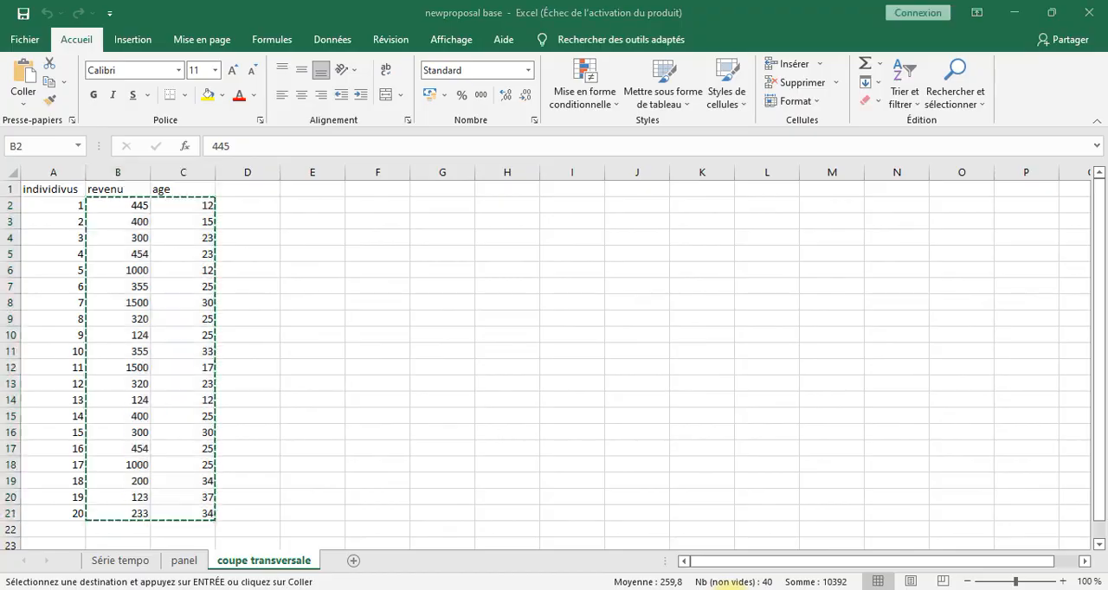
right_click(371, 269)
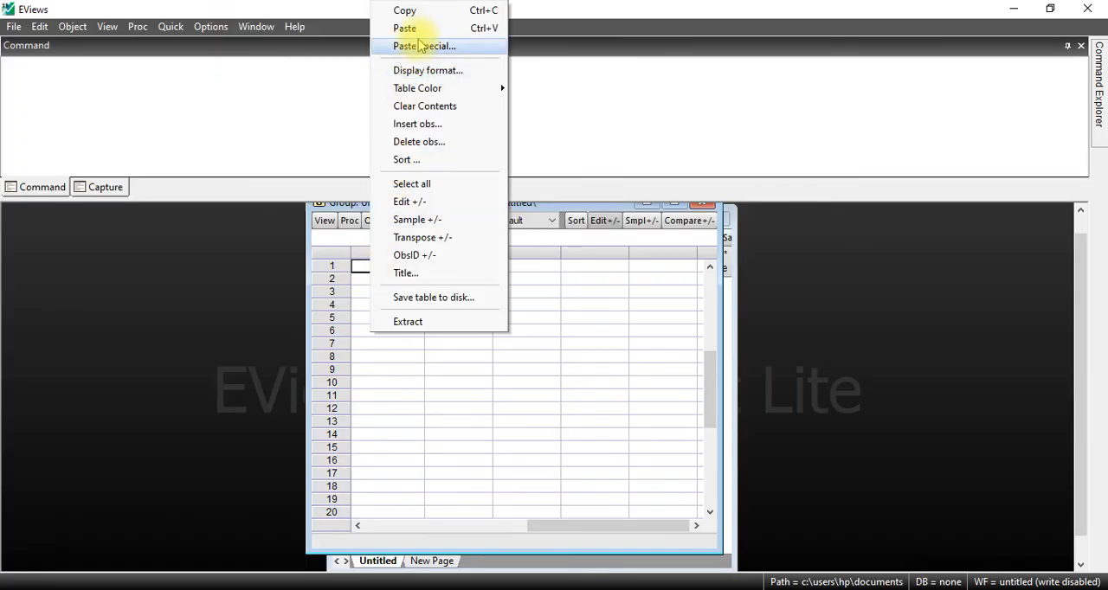
left_click(404, 29)
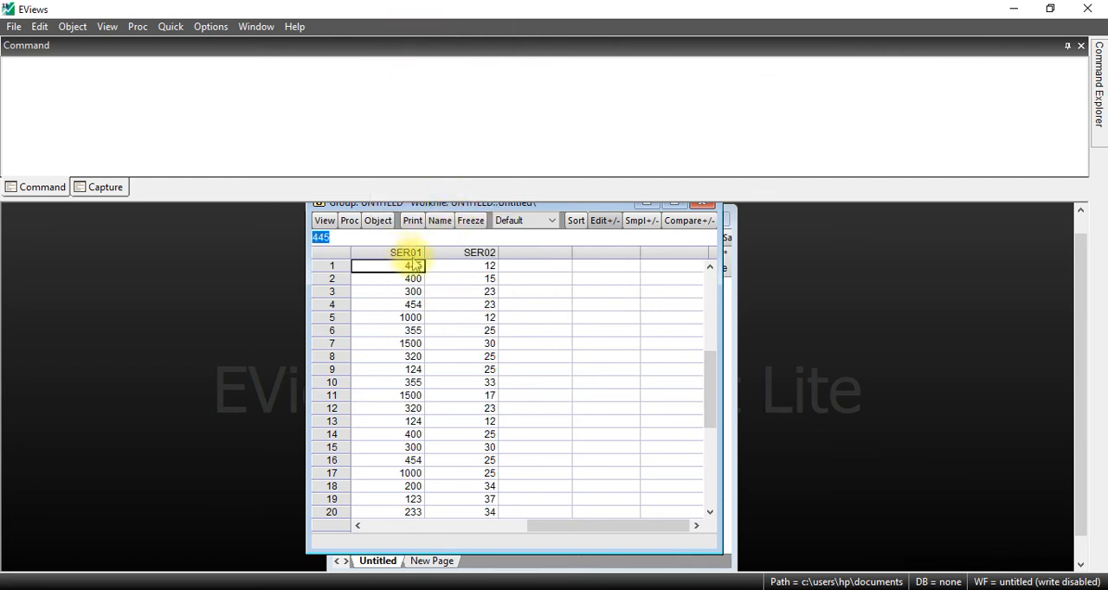
left_click(703, 206)
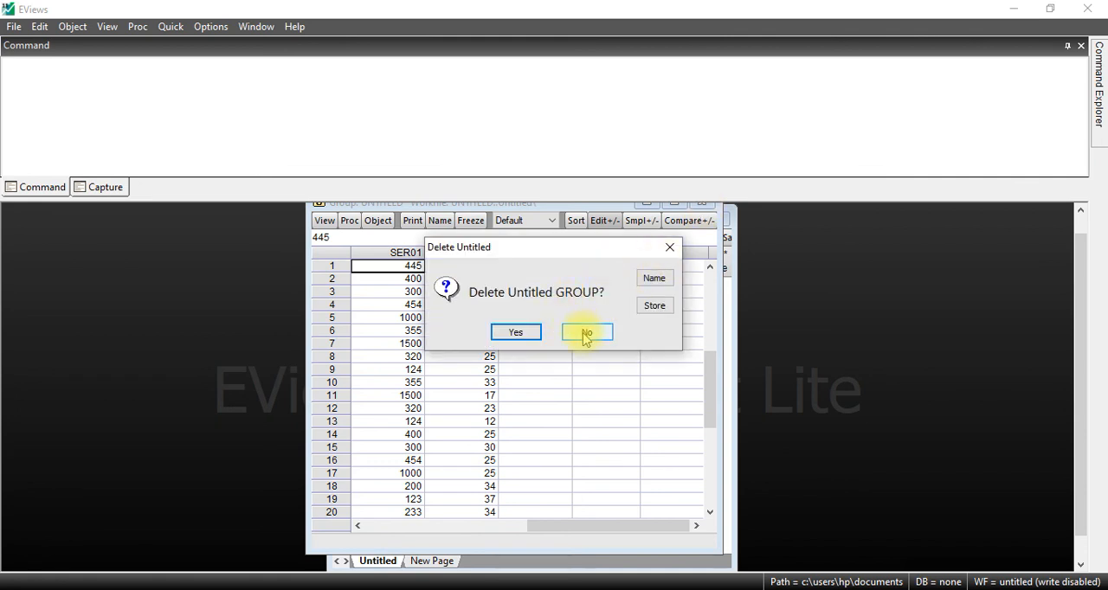
left_click(515, 336)
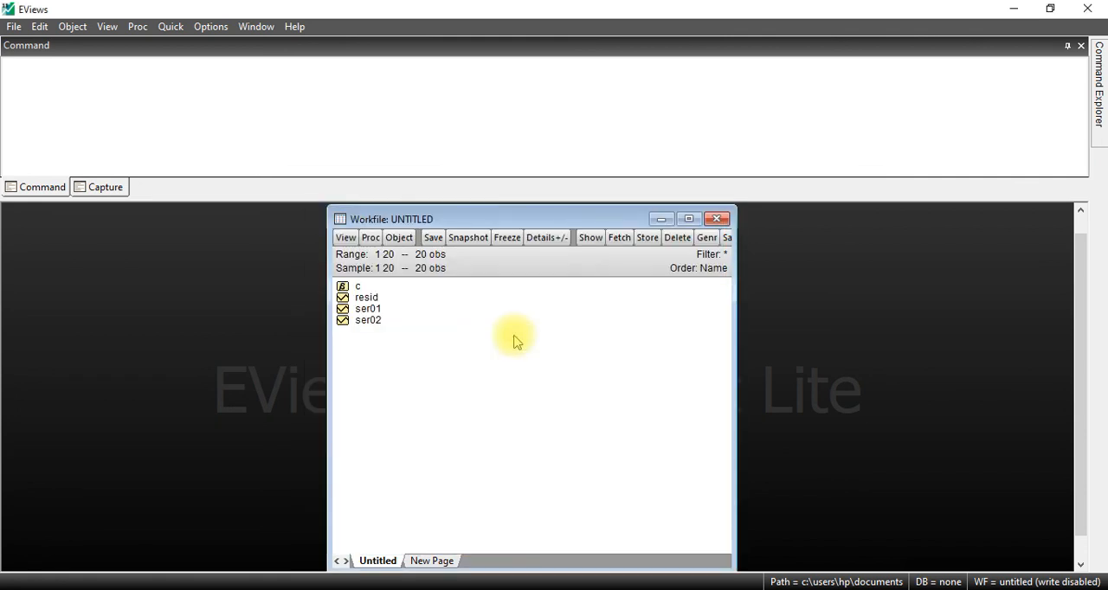
Step: Rename the series ser01 in the undated workfile as revenu
left_click(367, 312)
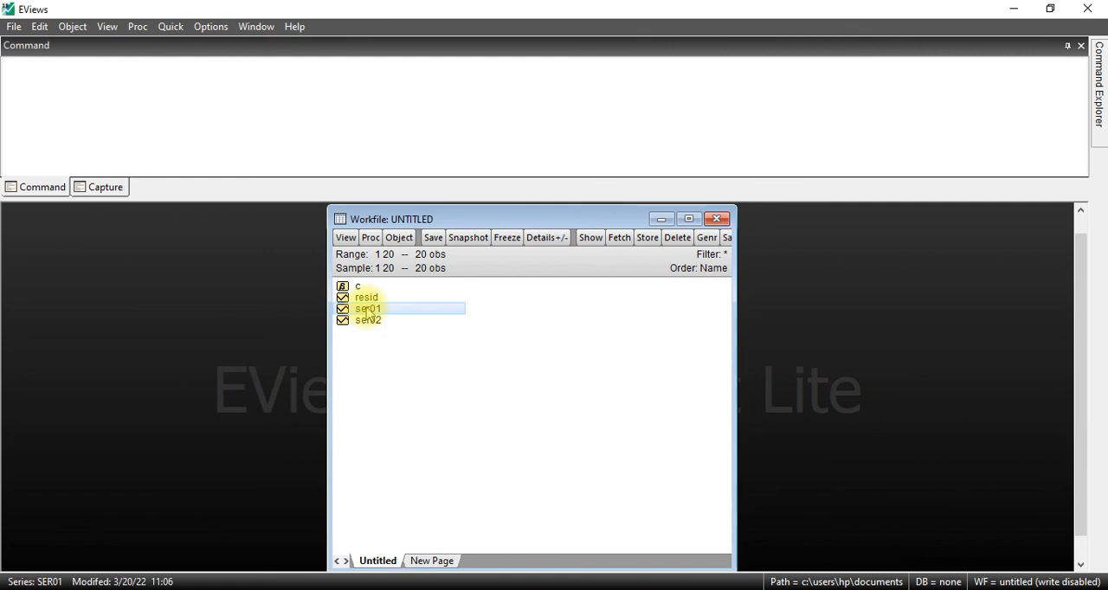
right_click(368, 313)
left_click(420, 559)
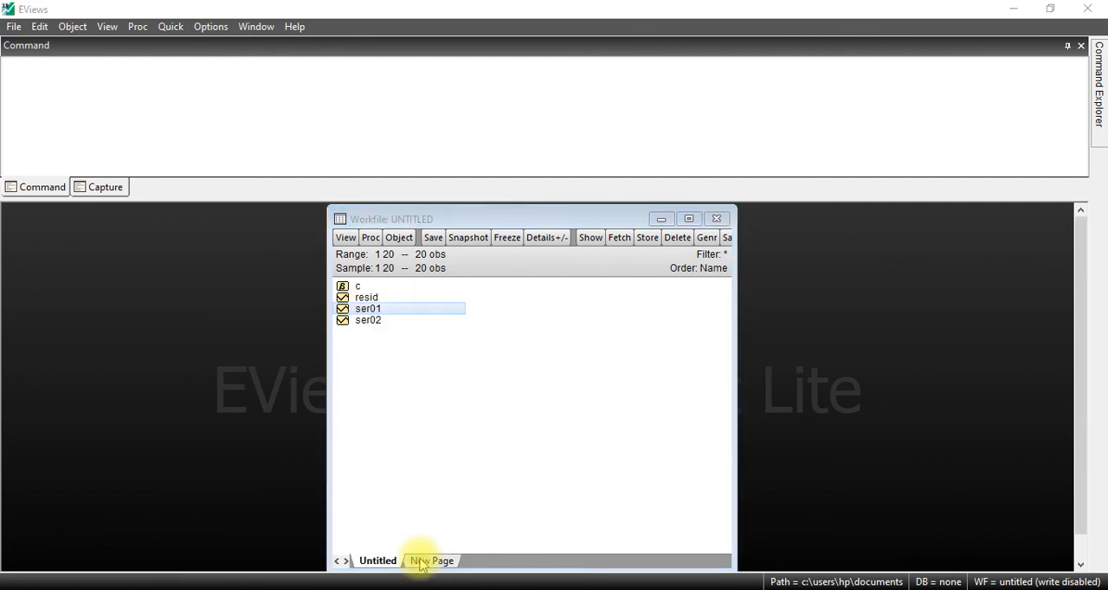
type("revenu")
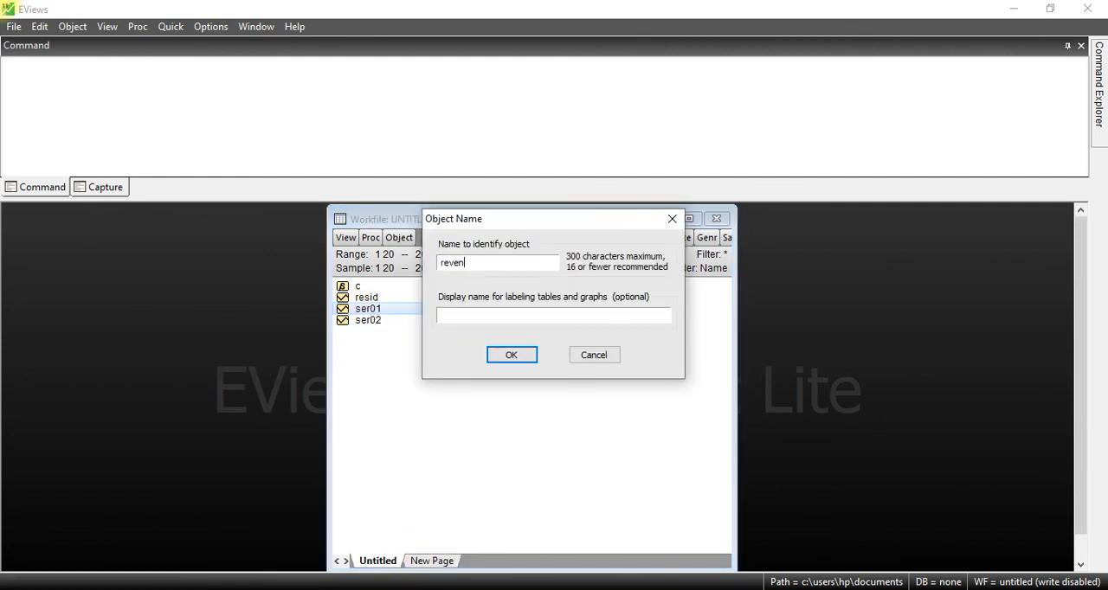
left_click(524, 358)
Step: Rename the series ser02 in the undated workfile as age
left_click(389, 322)
right_click(388, 323)
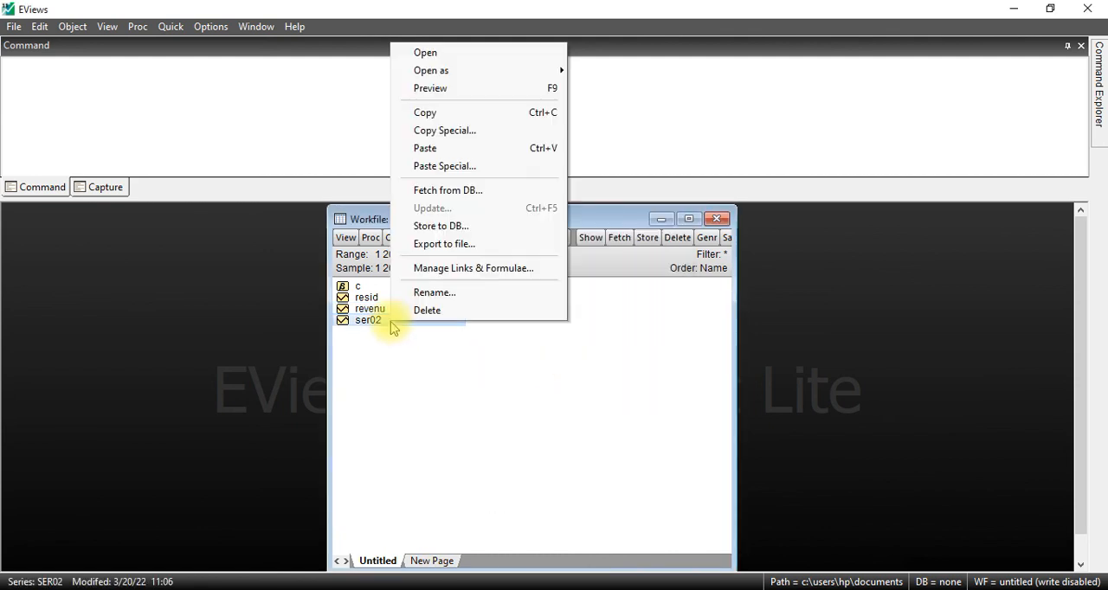
left_click(433, 293)
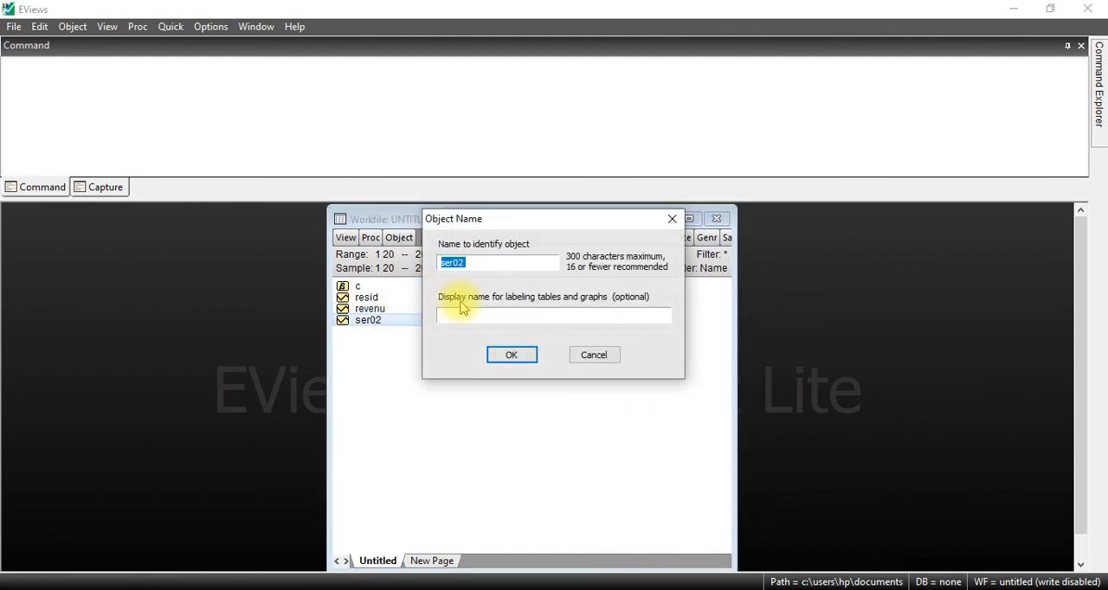
type("age")
left_click(511, 354)
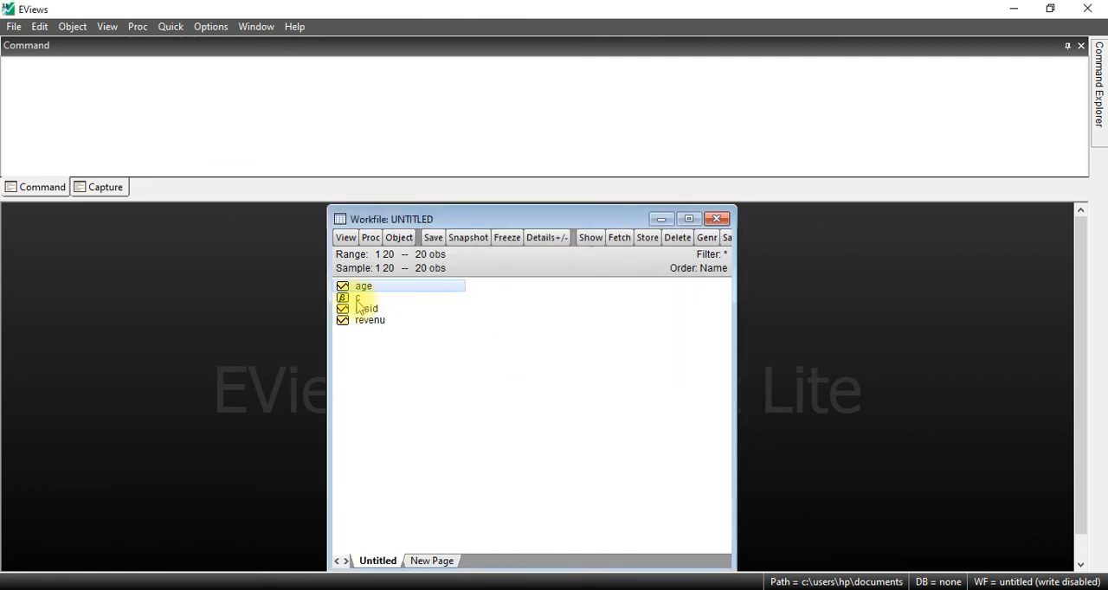
Step: Open the series revenu and age together as a group, in that order, and view their data
left_click(353, 289)
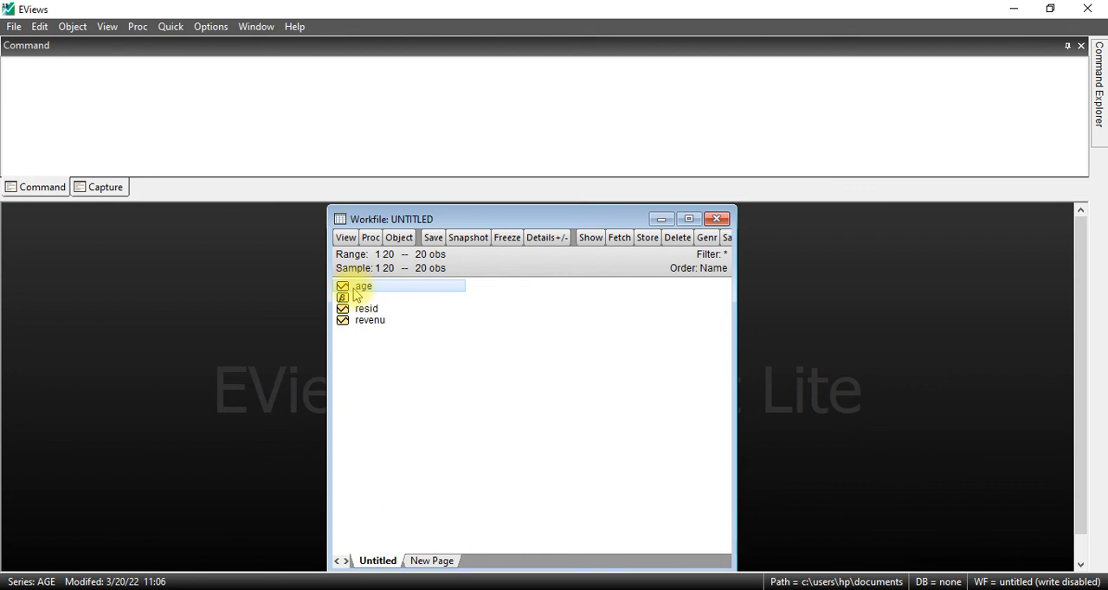
left_click(361, 322)
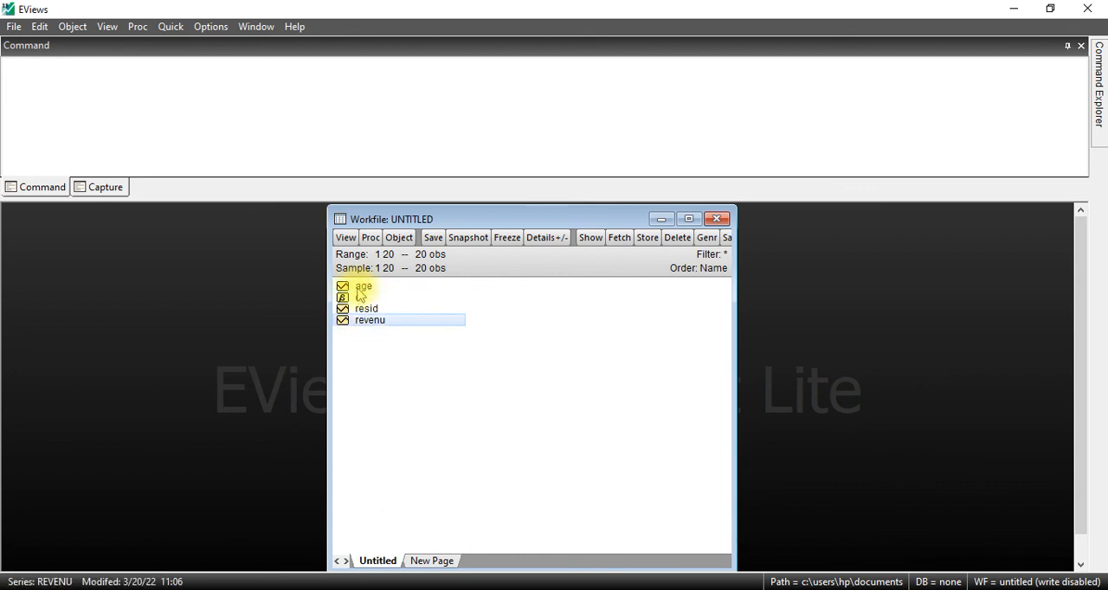
left_click(366, 289, "ctrl")
right_click(381, 291)
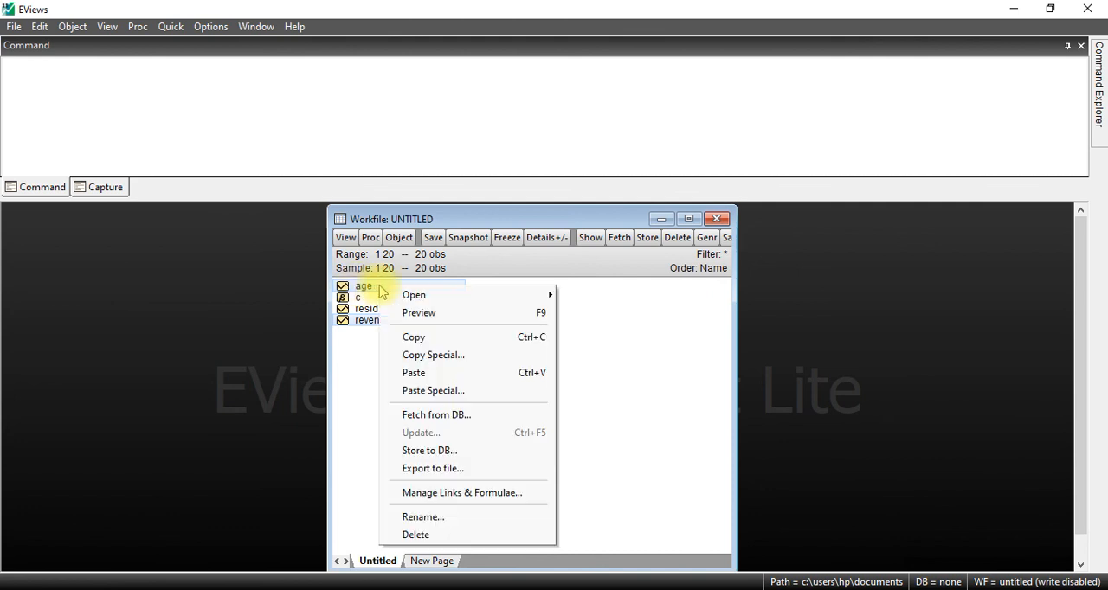
mouse_move(468, 298)
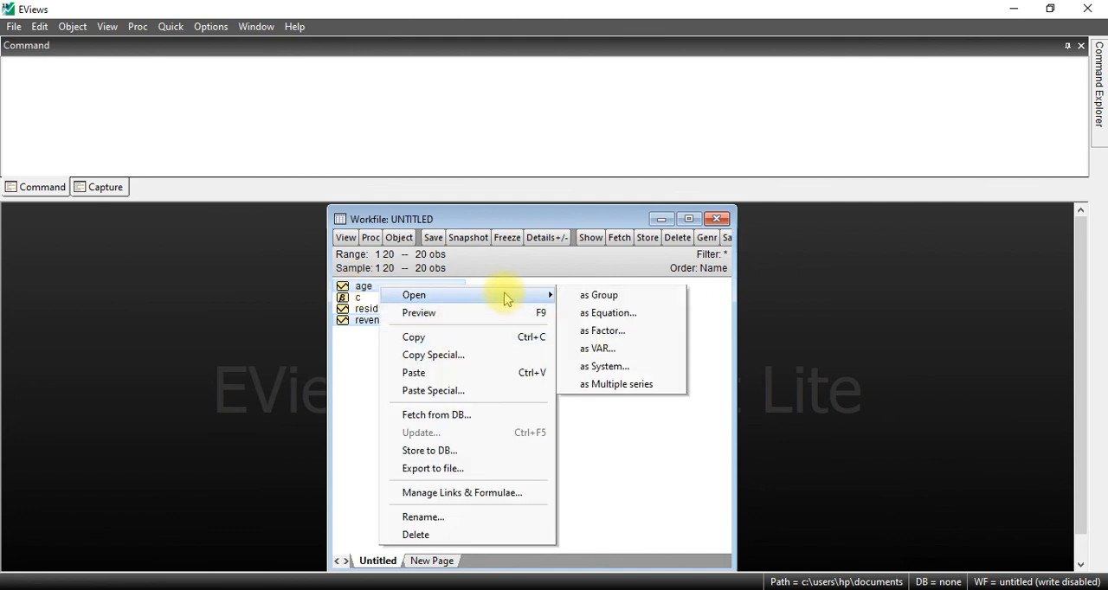
left_click(587, 298)
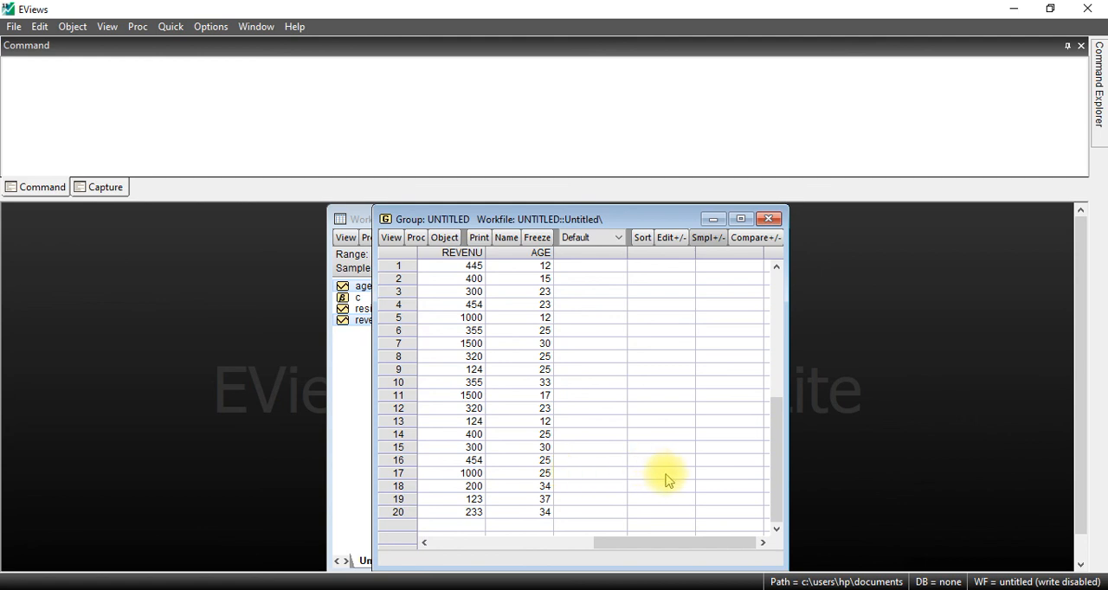
left_click(1057, 572)
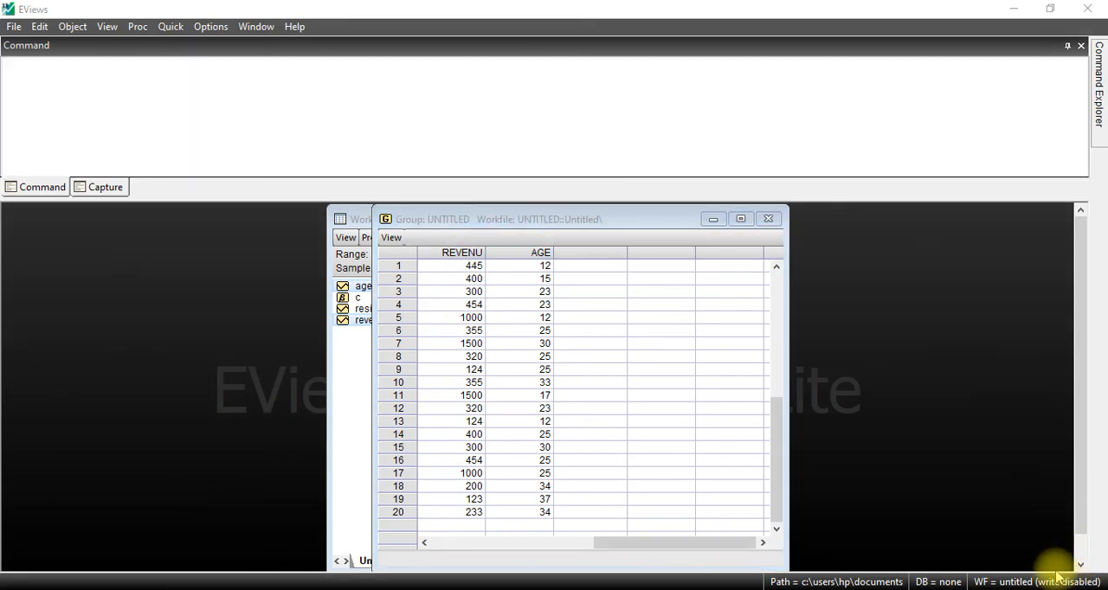